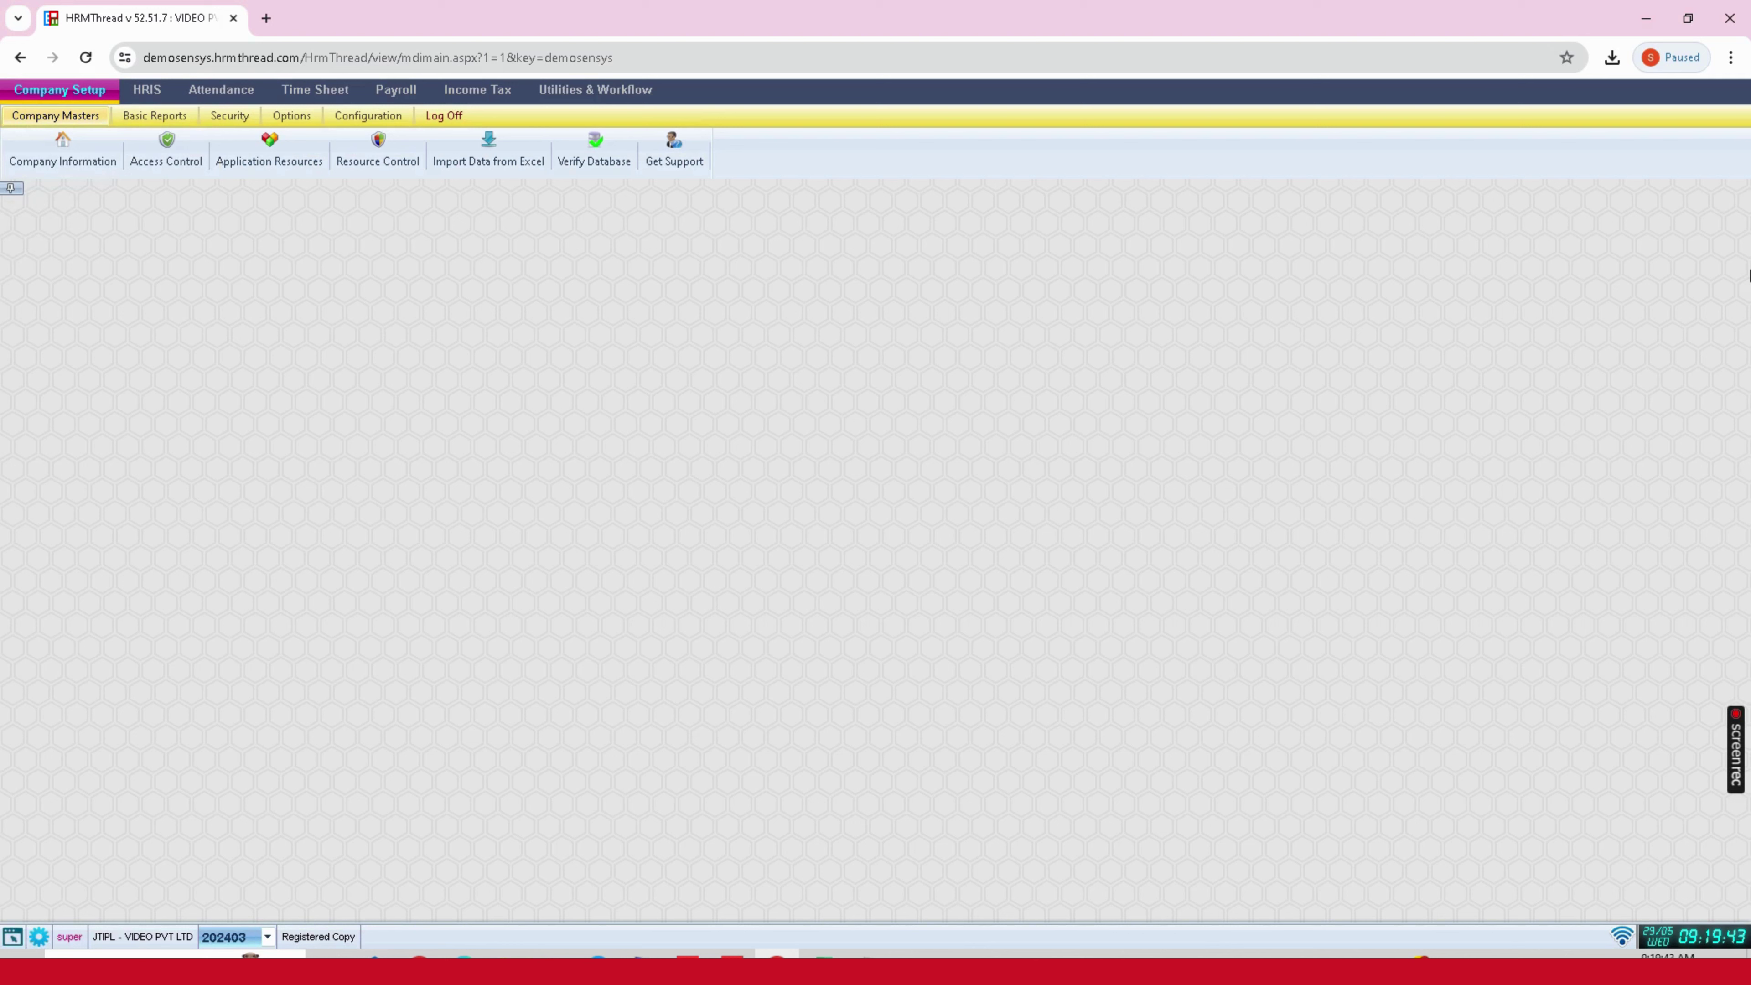
# Step: Open the Maharashtra TAN registration record for editing from the company masters
pyautogui.click(55, 116)
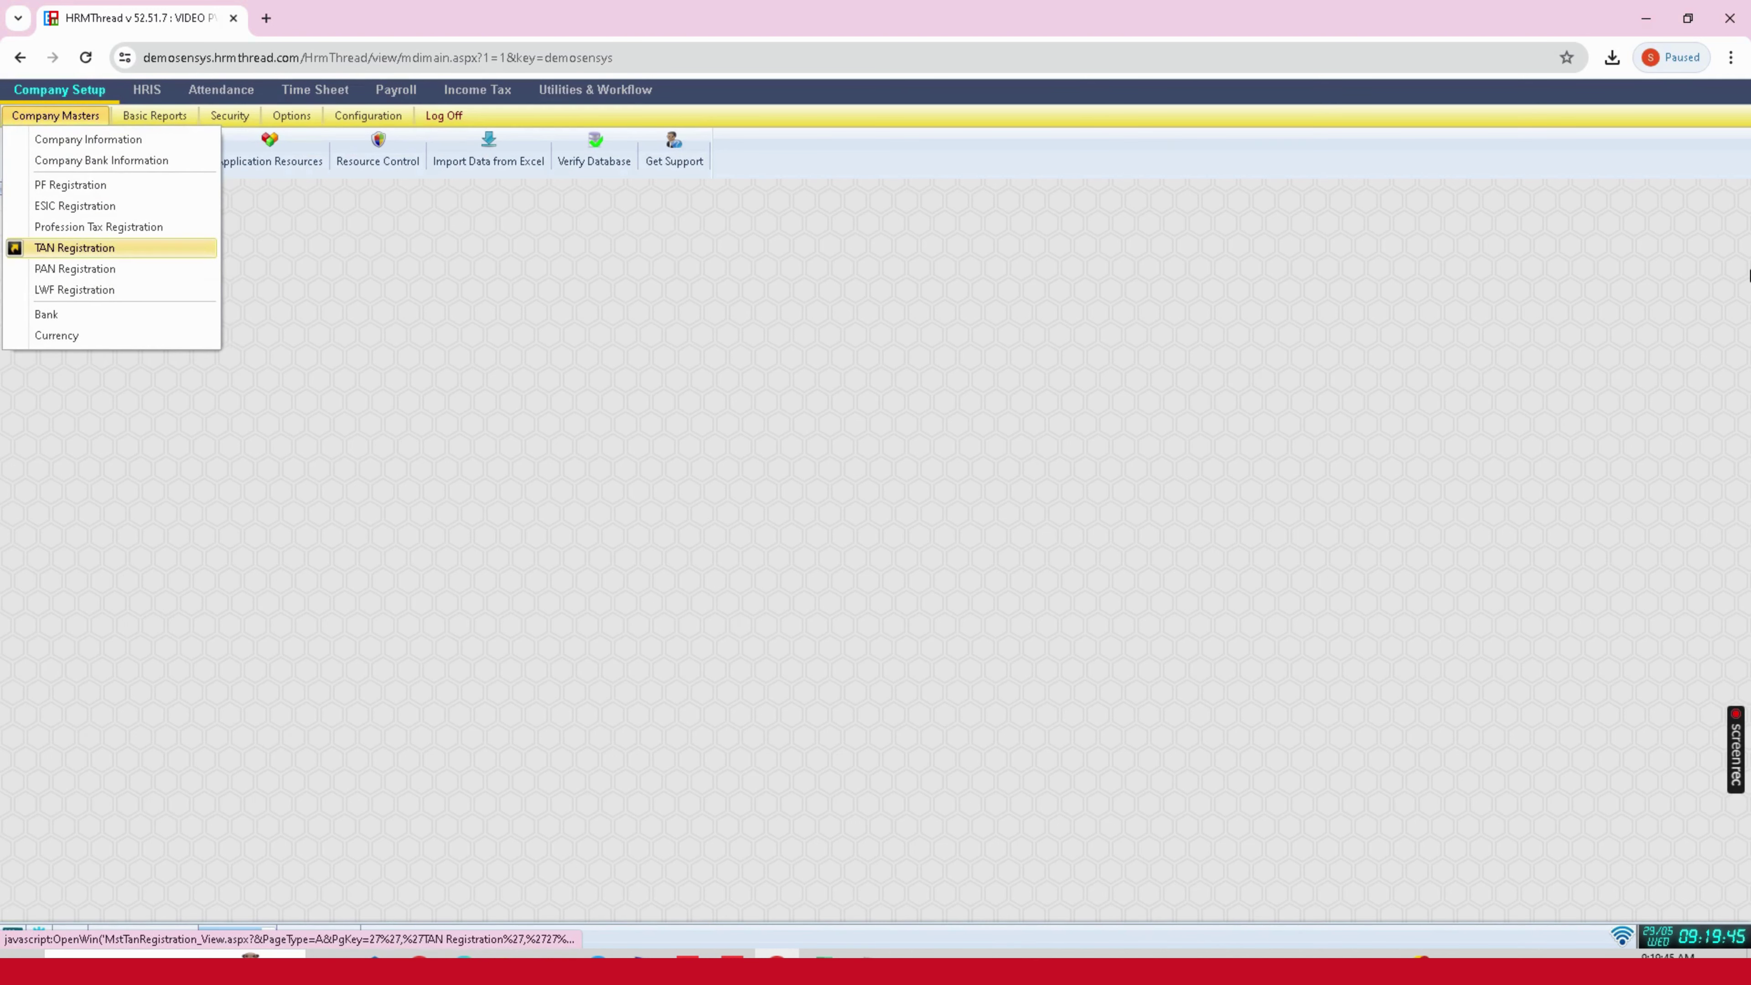
pyautogui.click(74, 248)
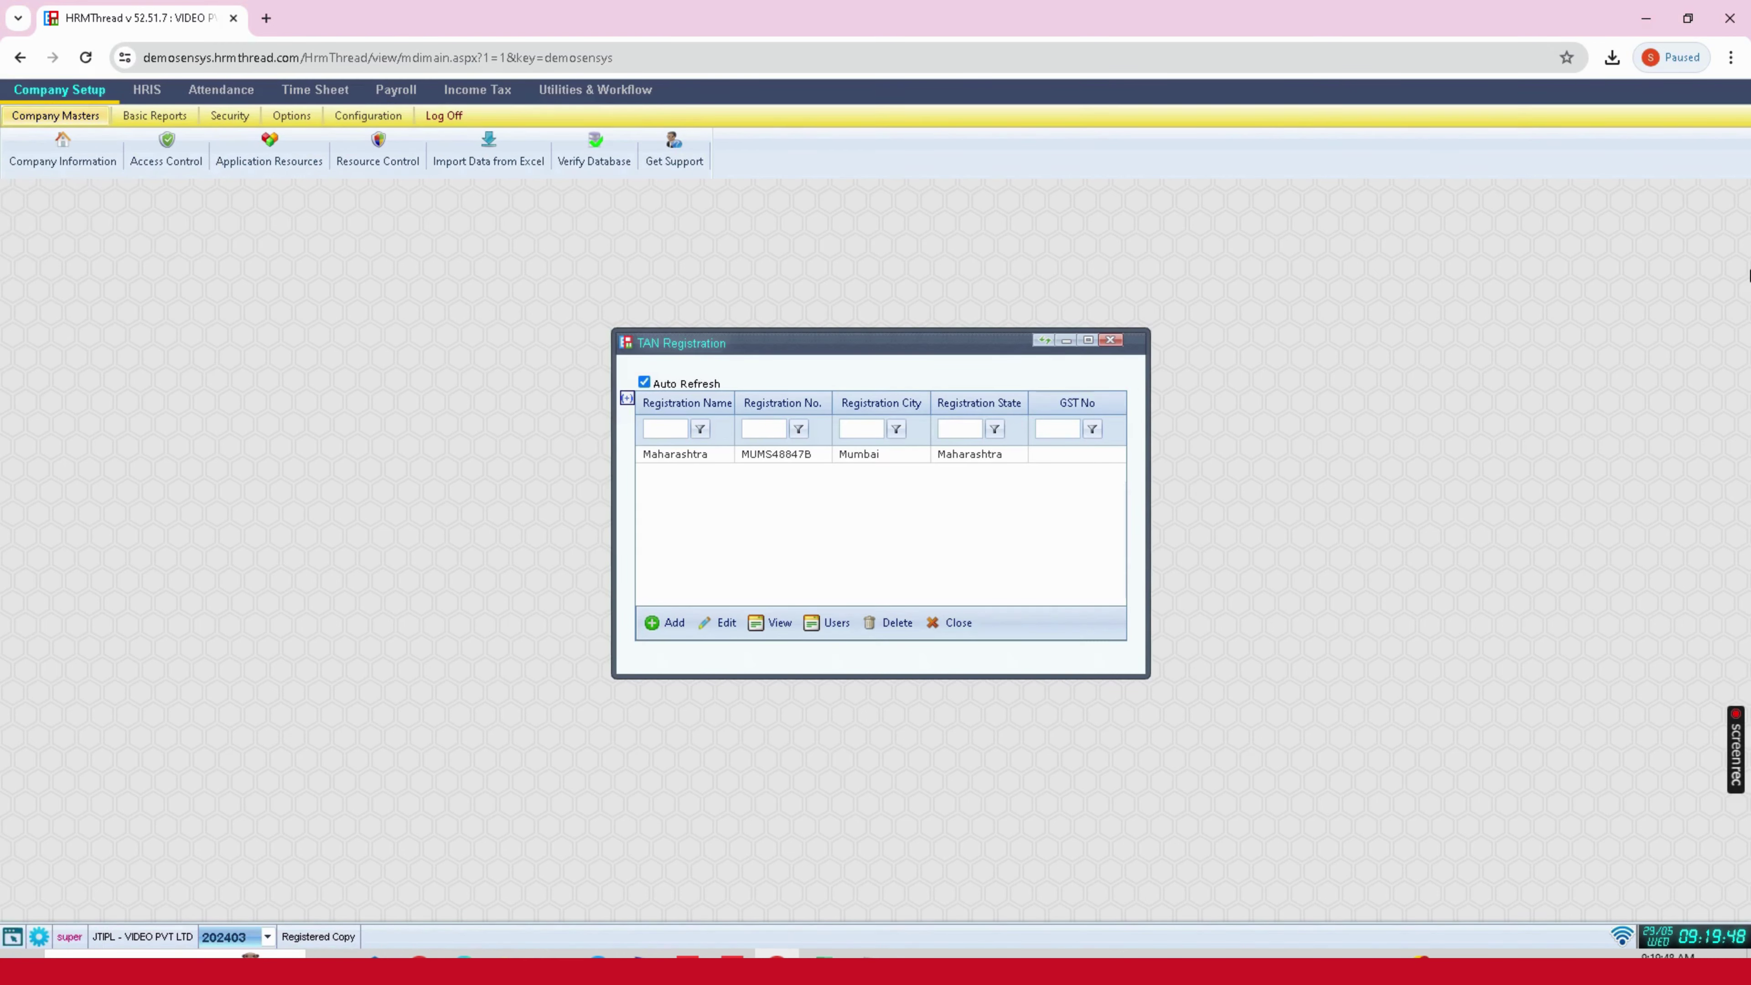
pyautogui.click(779, 455)
pyautogui.click(717, 622)
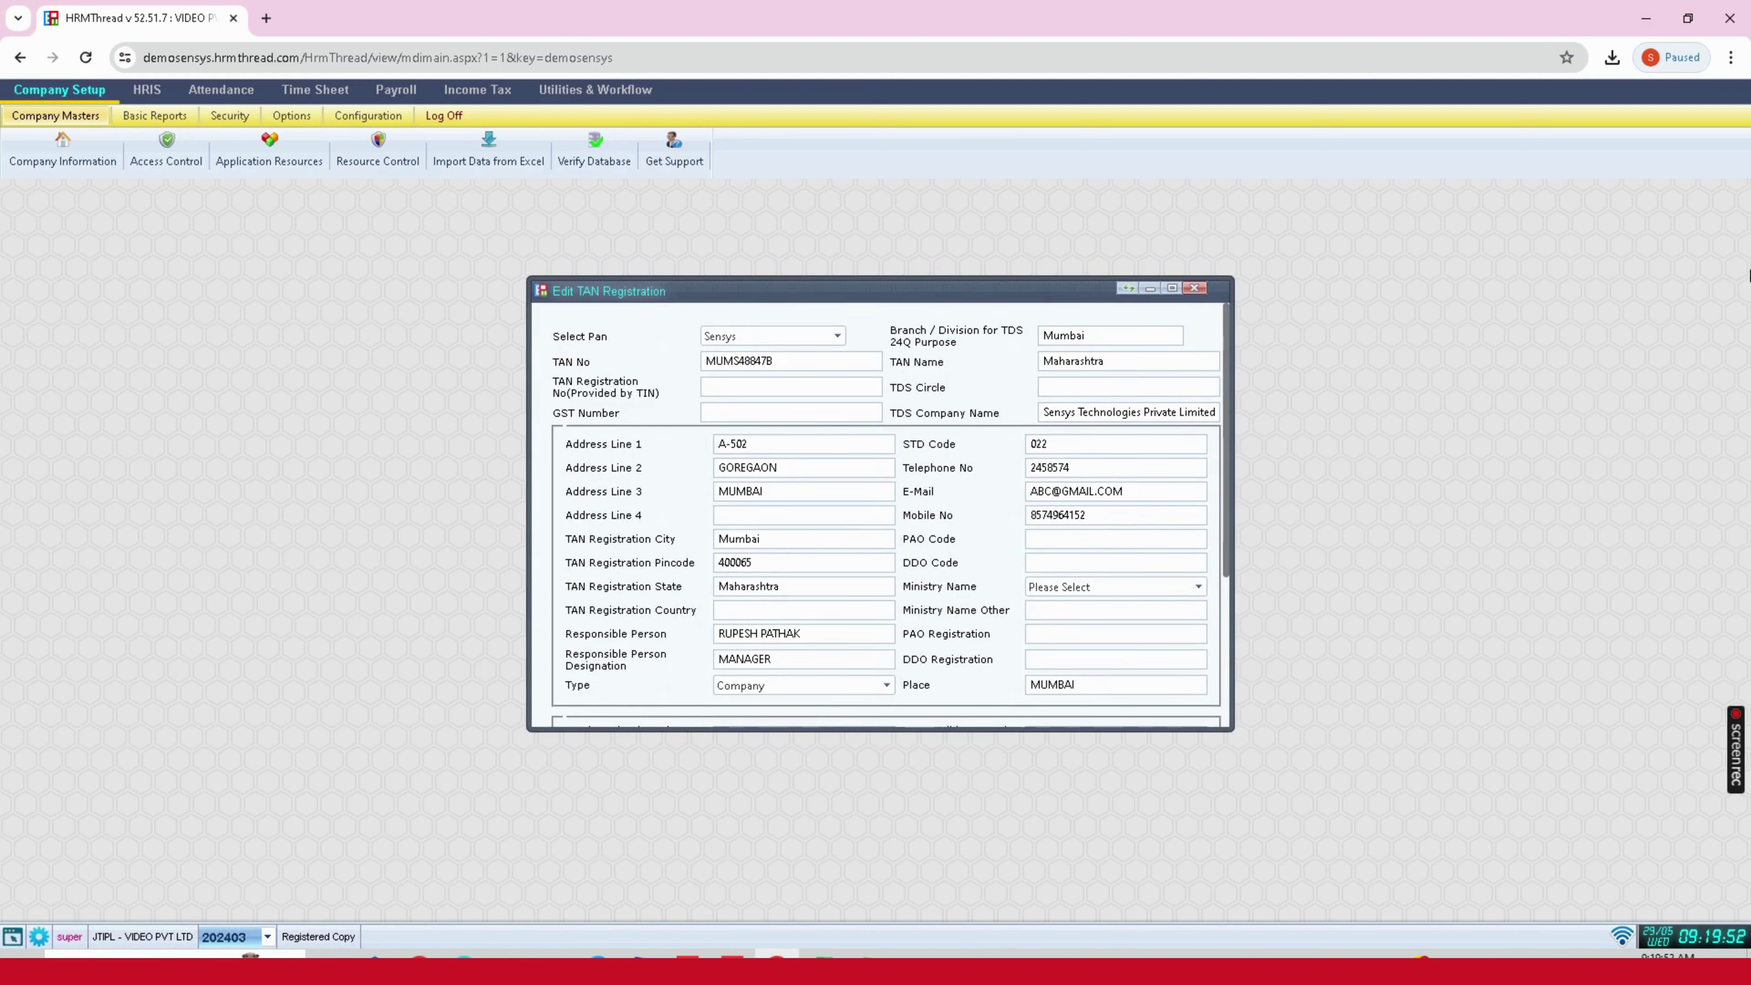
# Step: Review all details of the TAN registration, including the responsible person's section, and close the record and list without saving
pyautogui.scroll(-3, 882, 517)
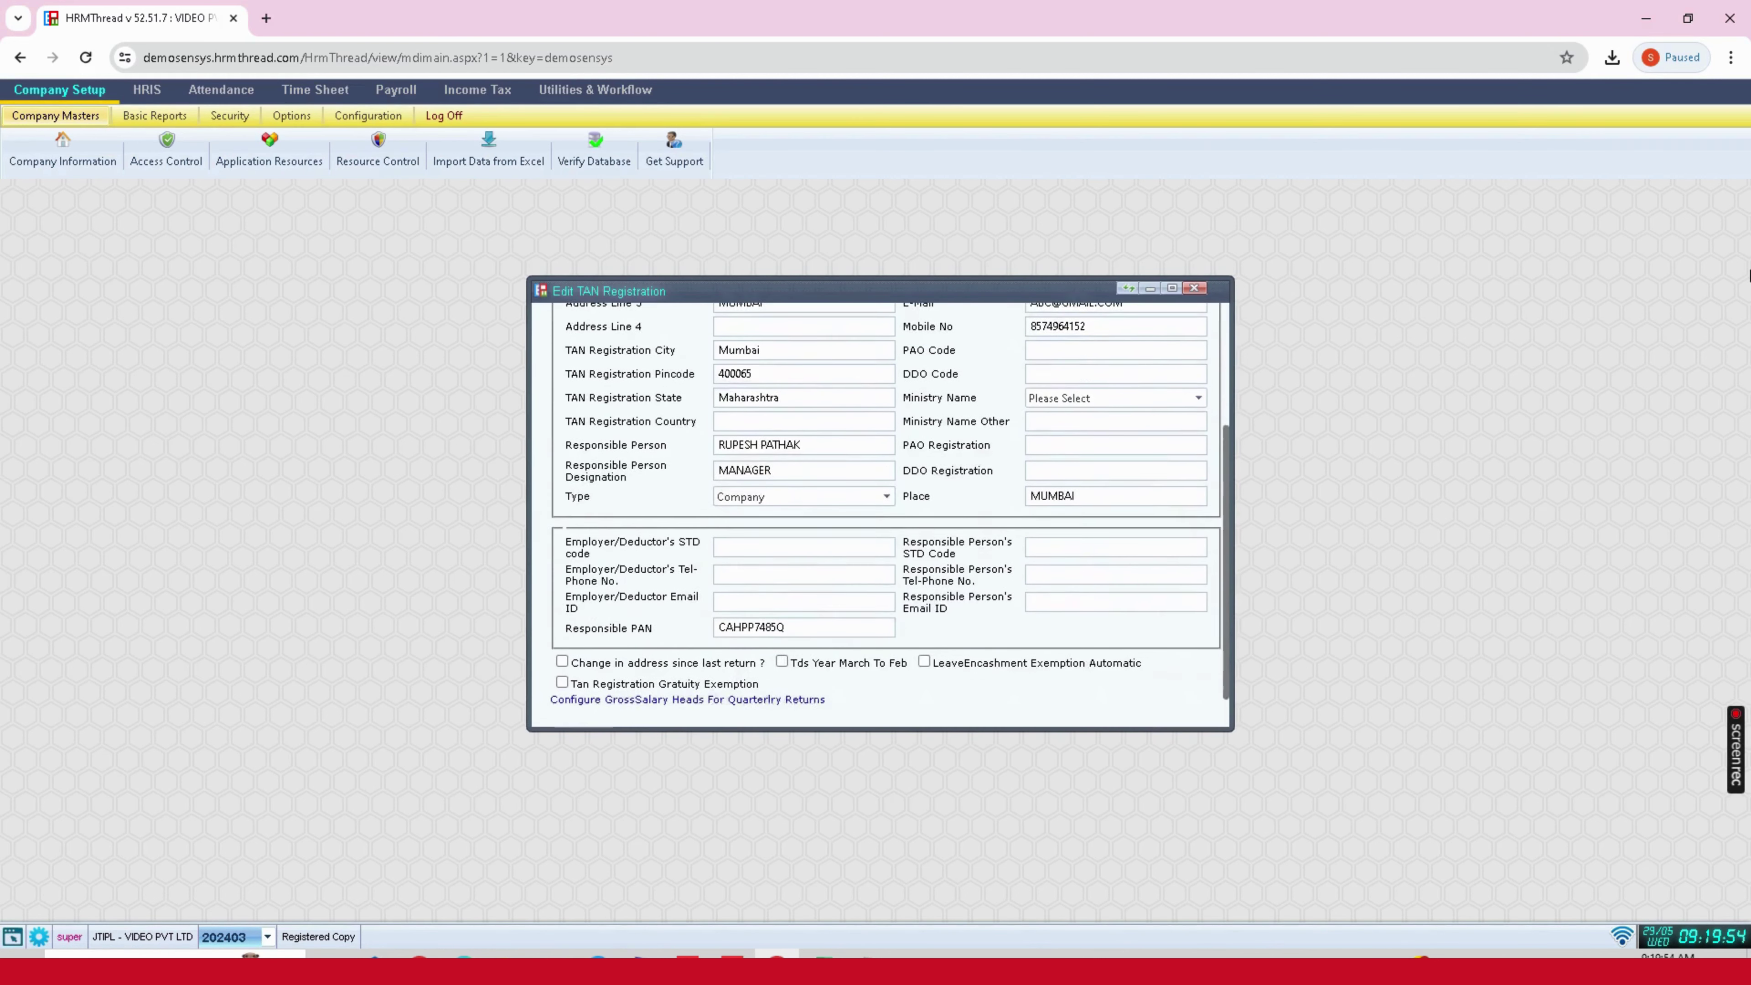
pyautogui.scroll(3, 883, 517)
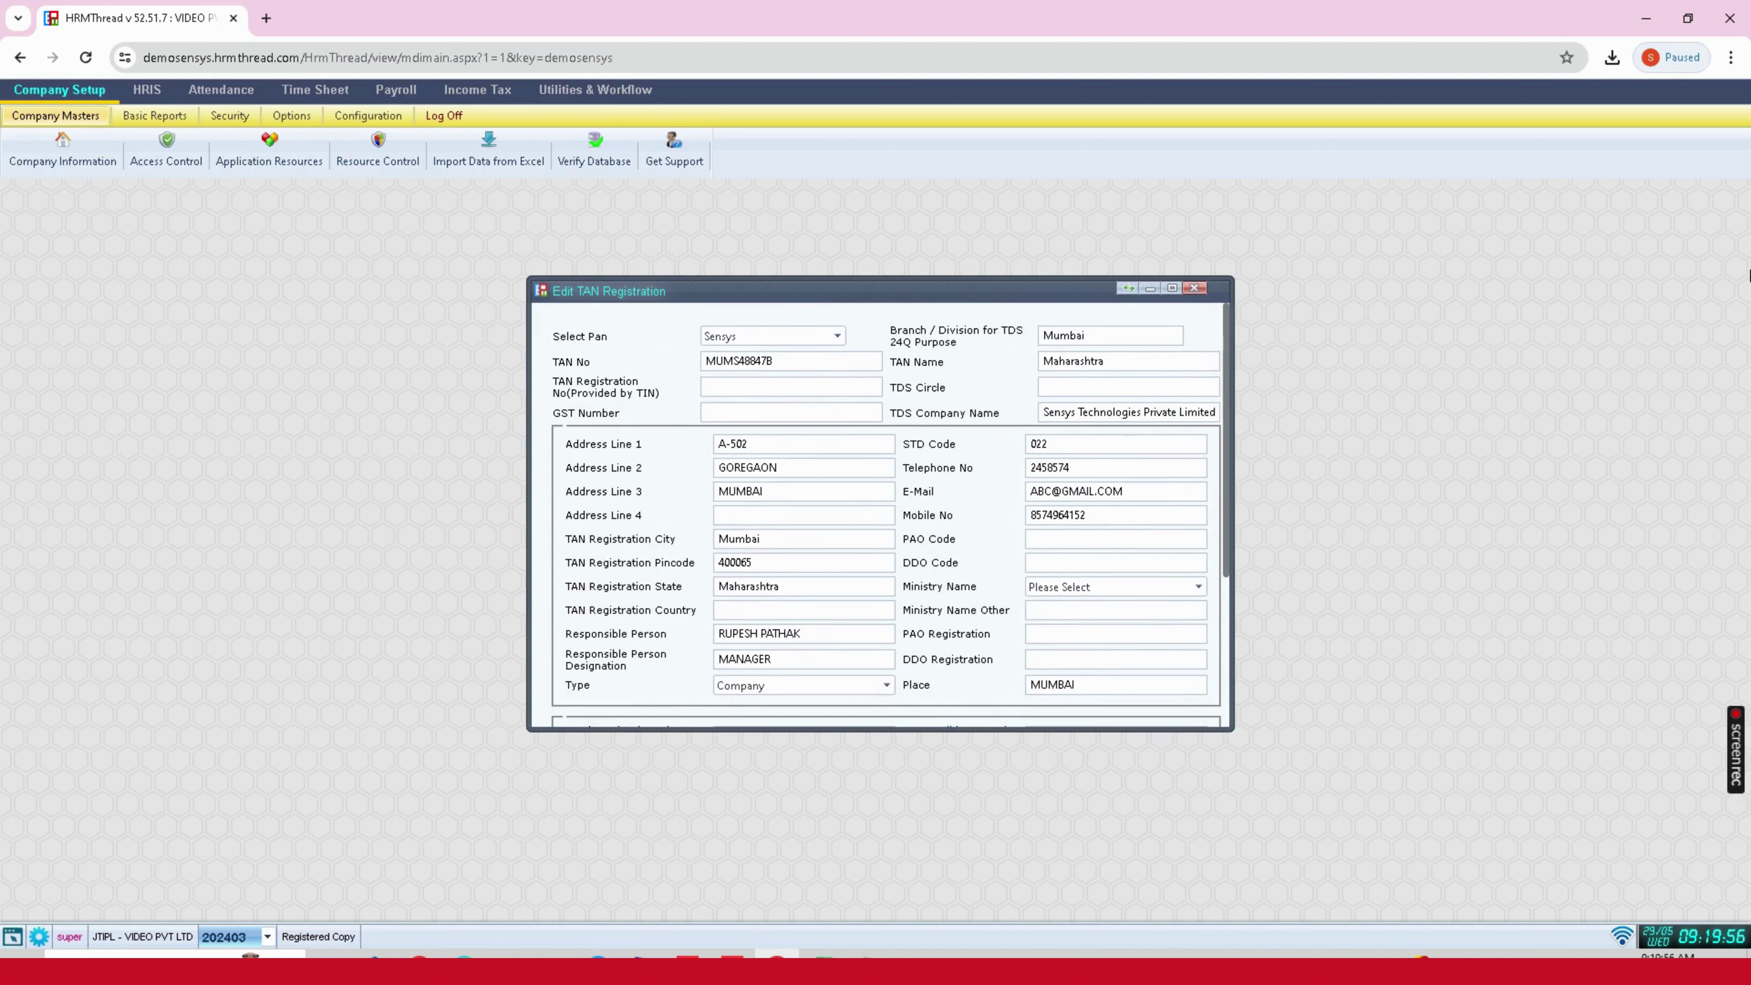
pyautogui.scroll(-3, 882, 517)
pyautogui.scroll(3, 882, 517)
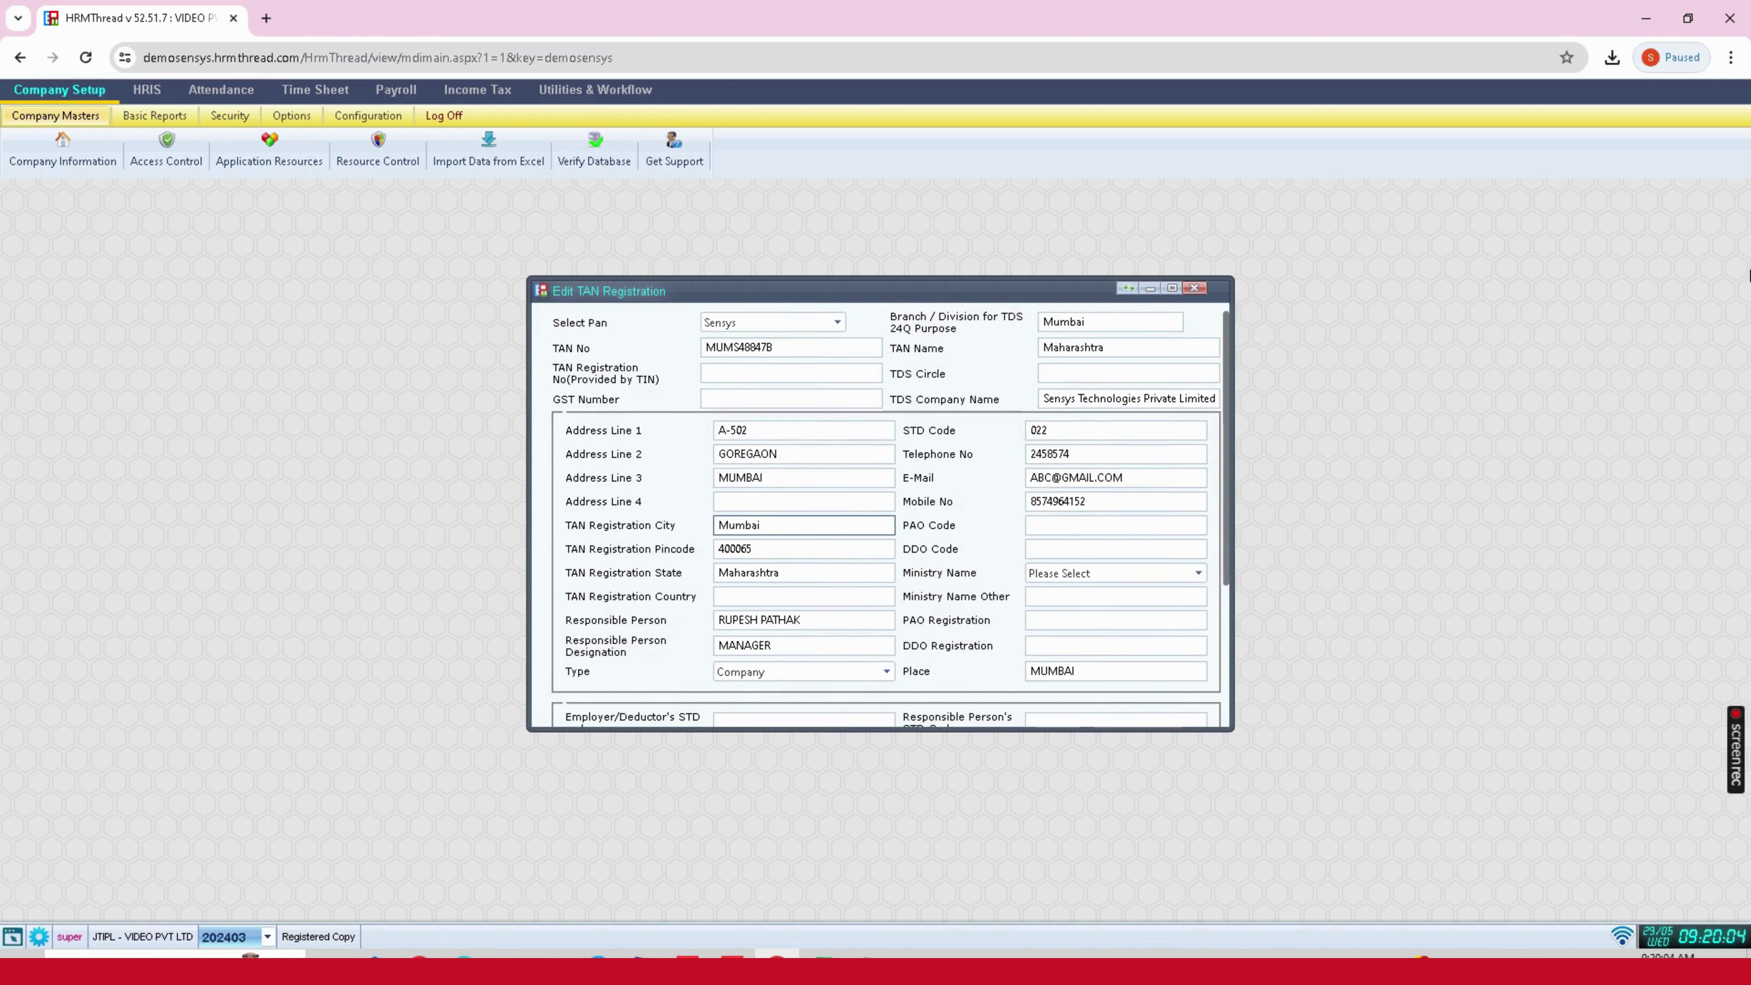
pyautogui.scroll(-3, 803, 673)
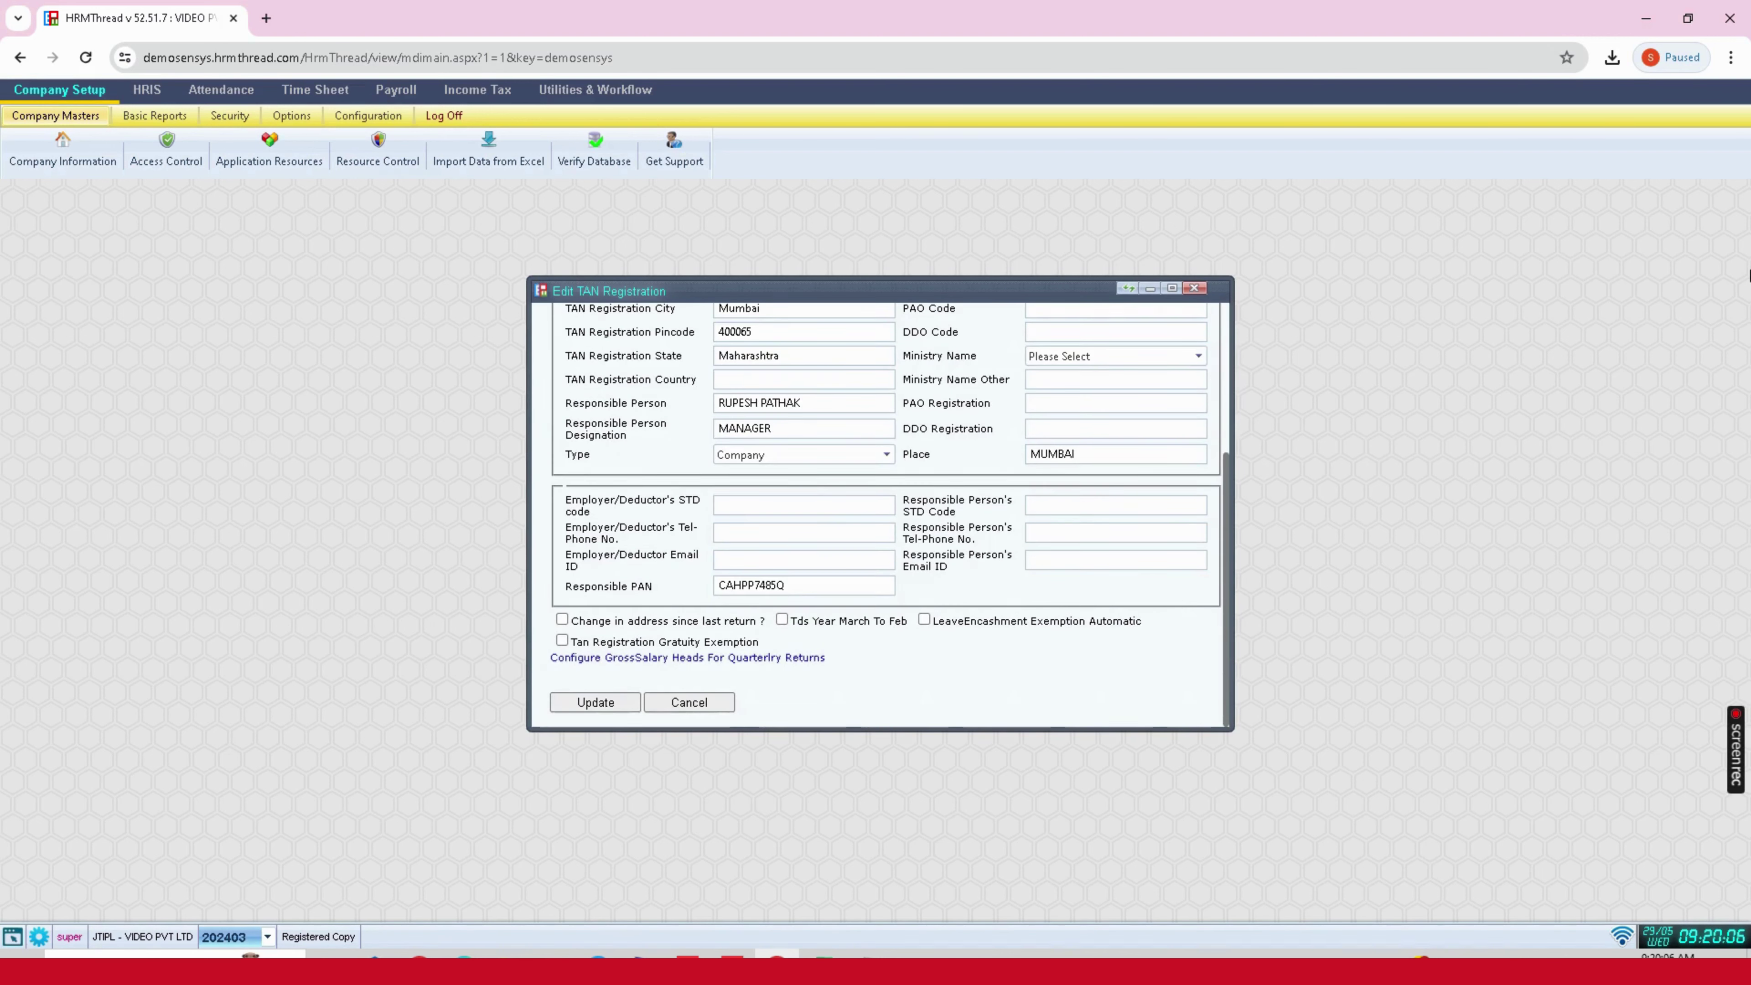
pyautogui.click(689, 702)
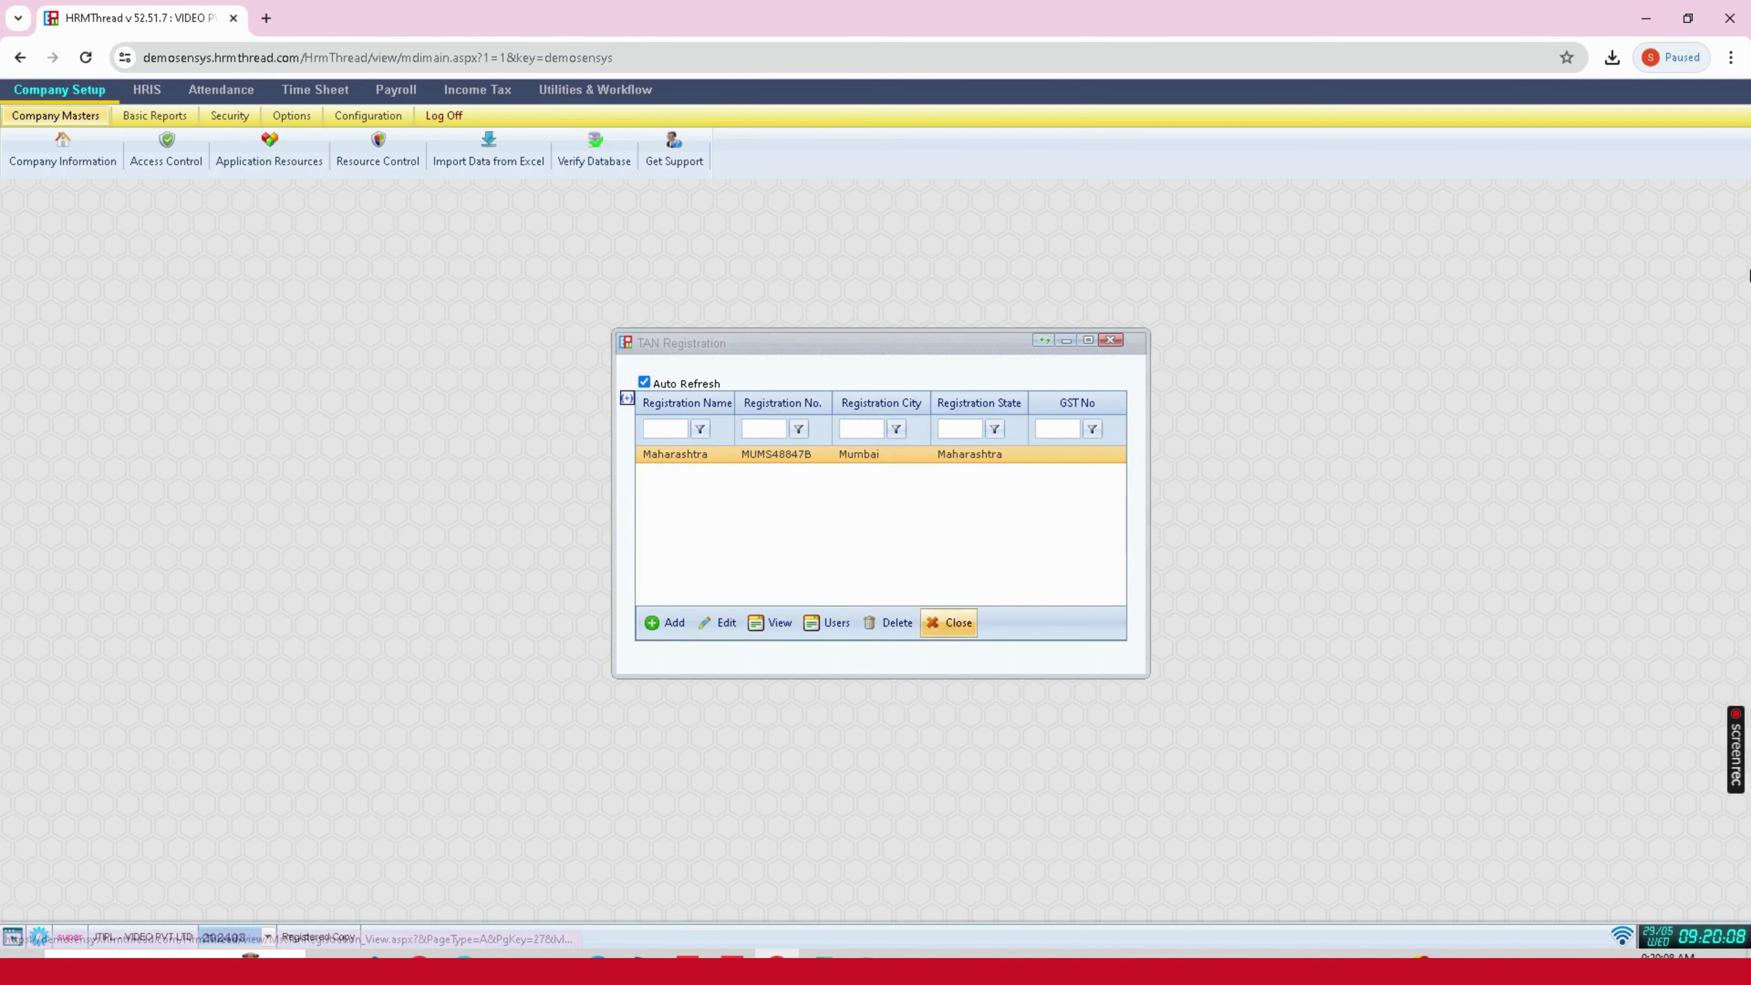
pyautogui.click(949, 622)
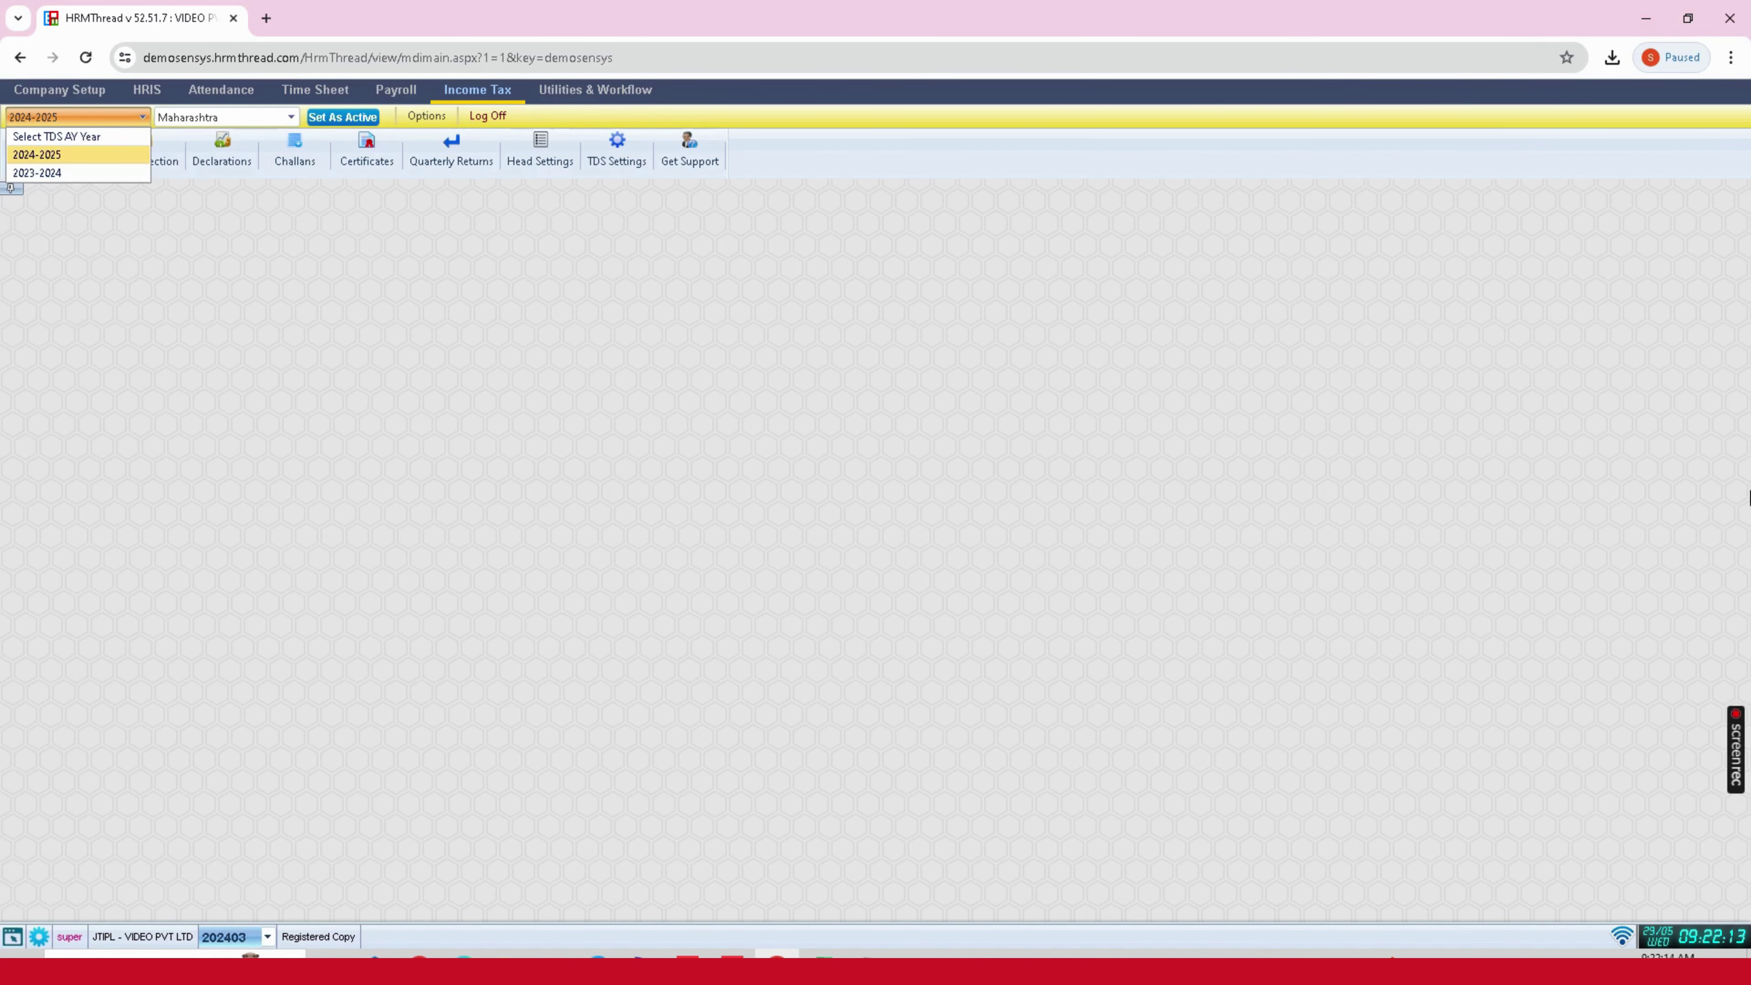
# Step: Set 2024-2025 as the TDS assessment year and Maharashtra as the TAN registration, and make them active
pyautogui.click(125, 155)
pyautogui.click(291, 117)
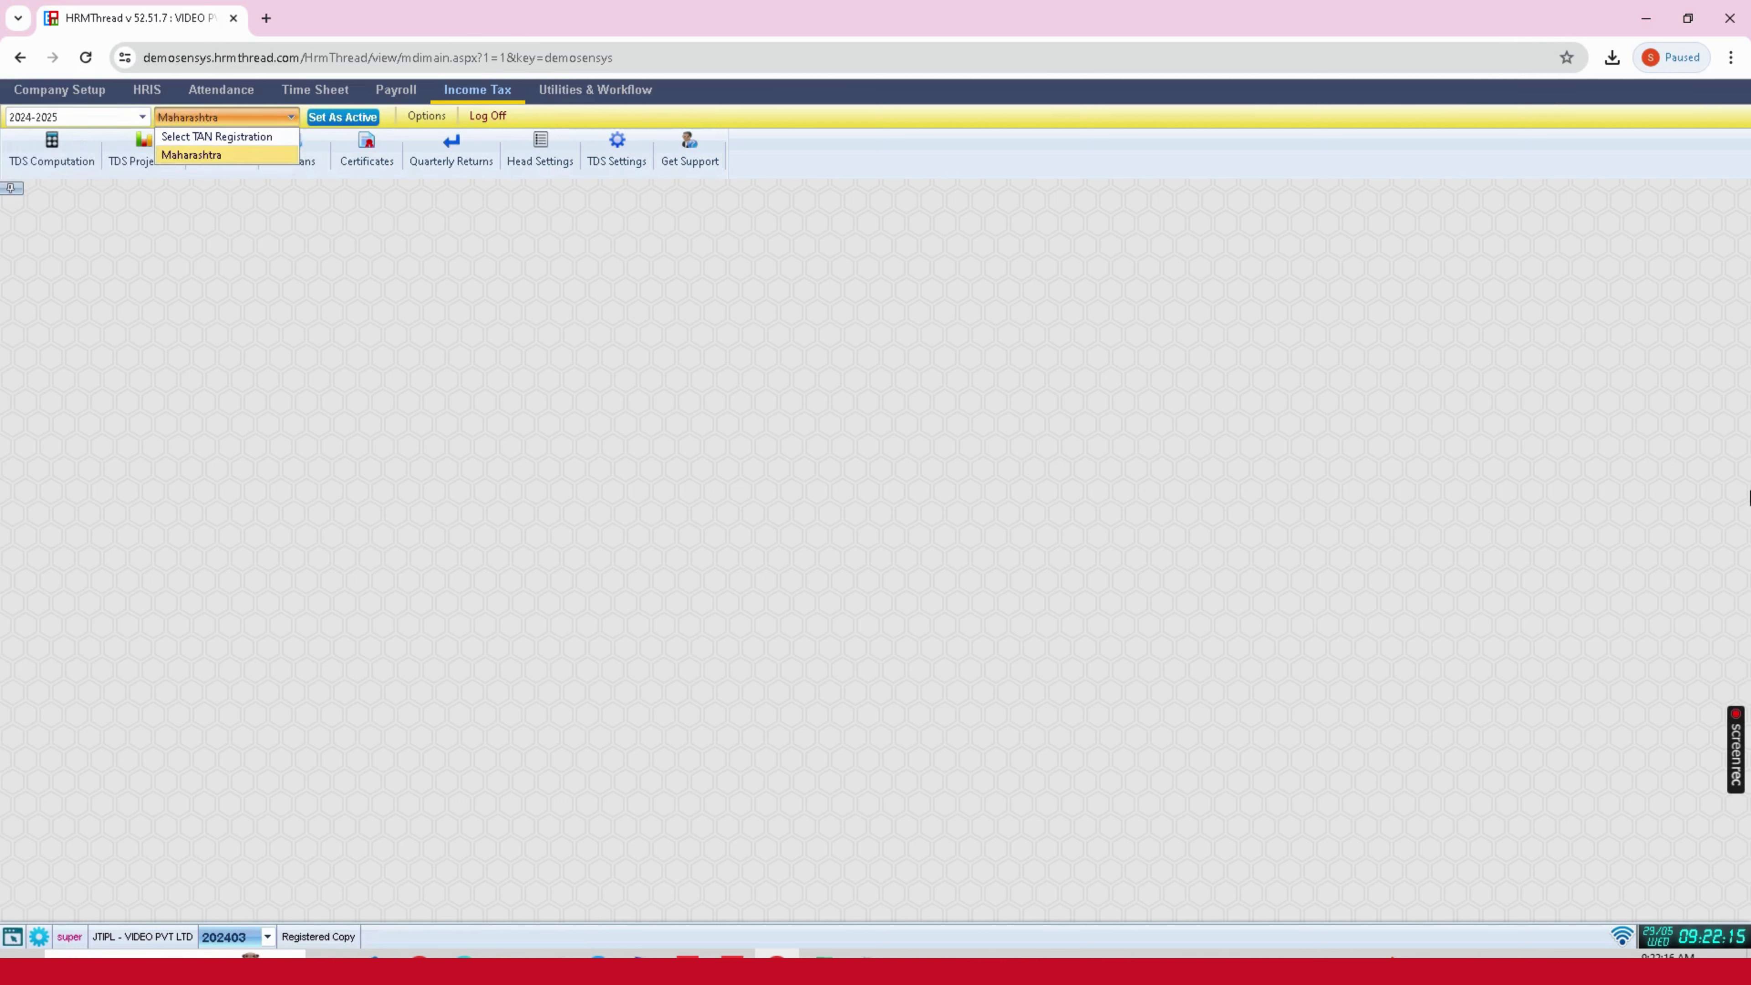
pyautogui.click(220, 155)
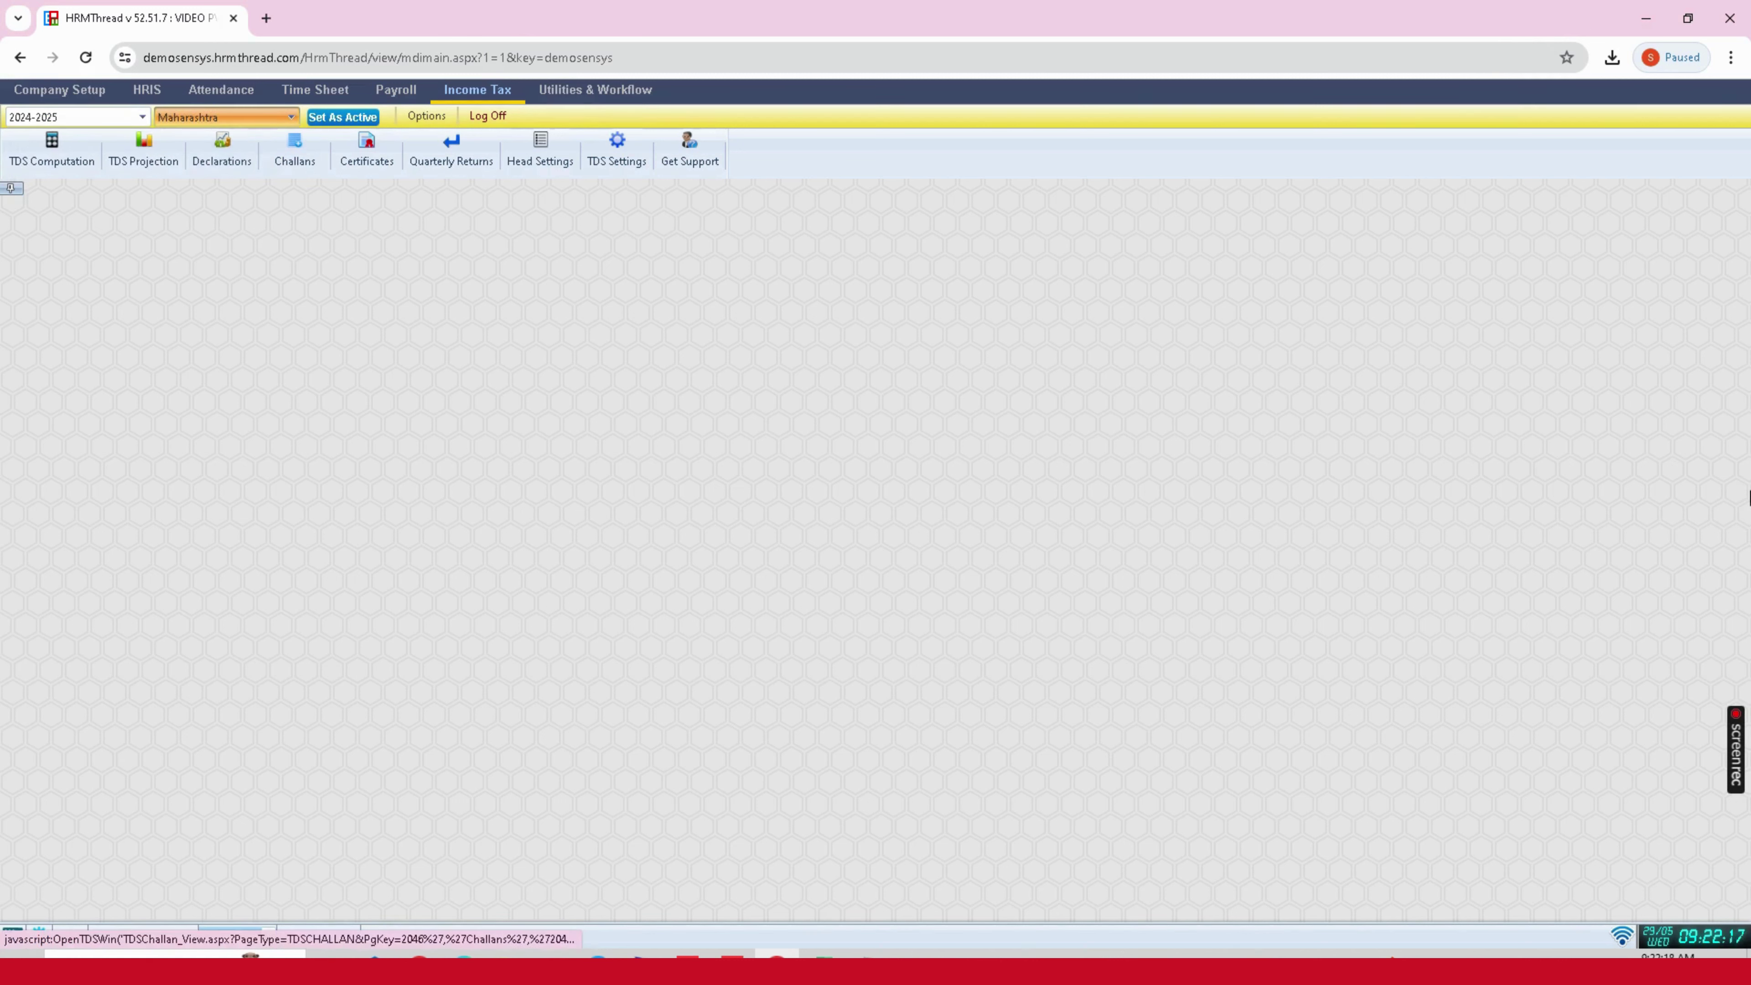
pyautogui.click(342, 117)
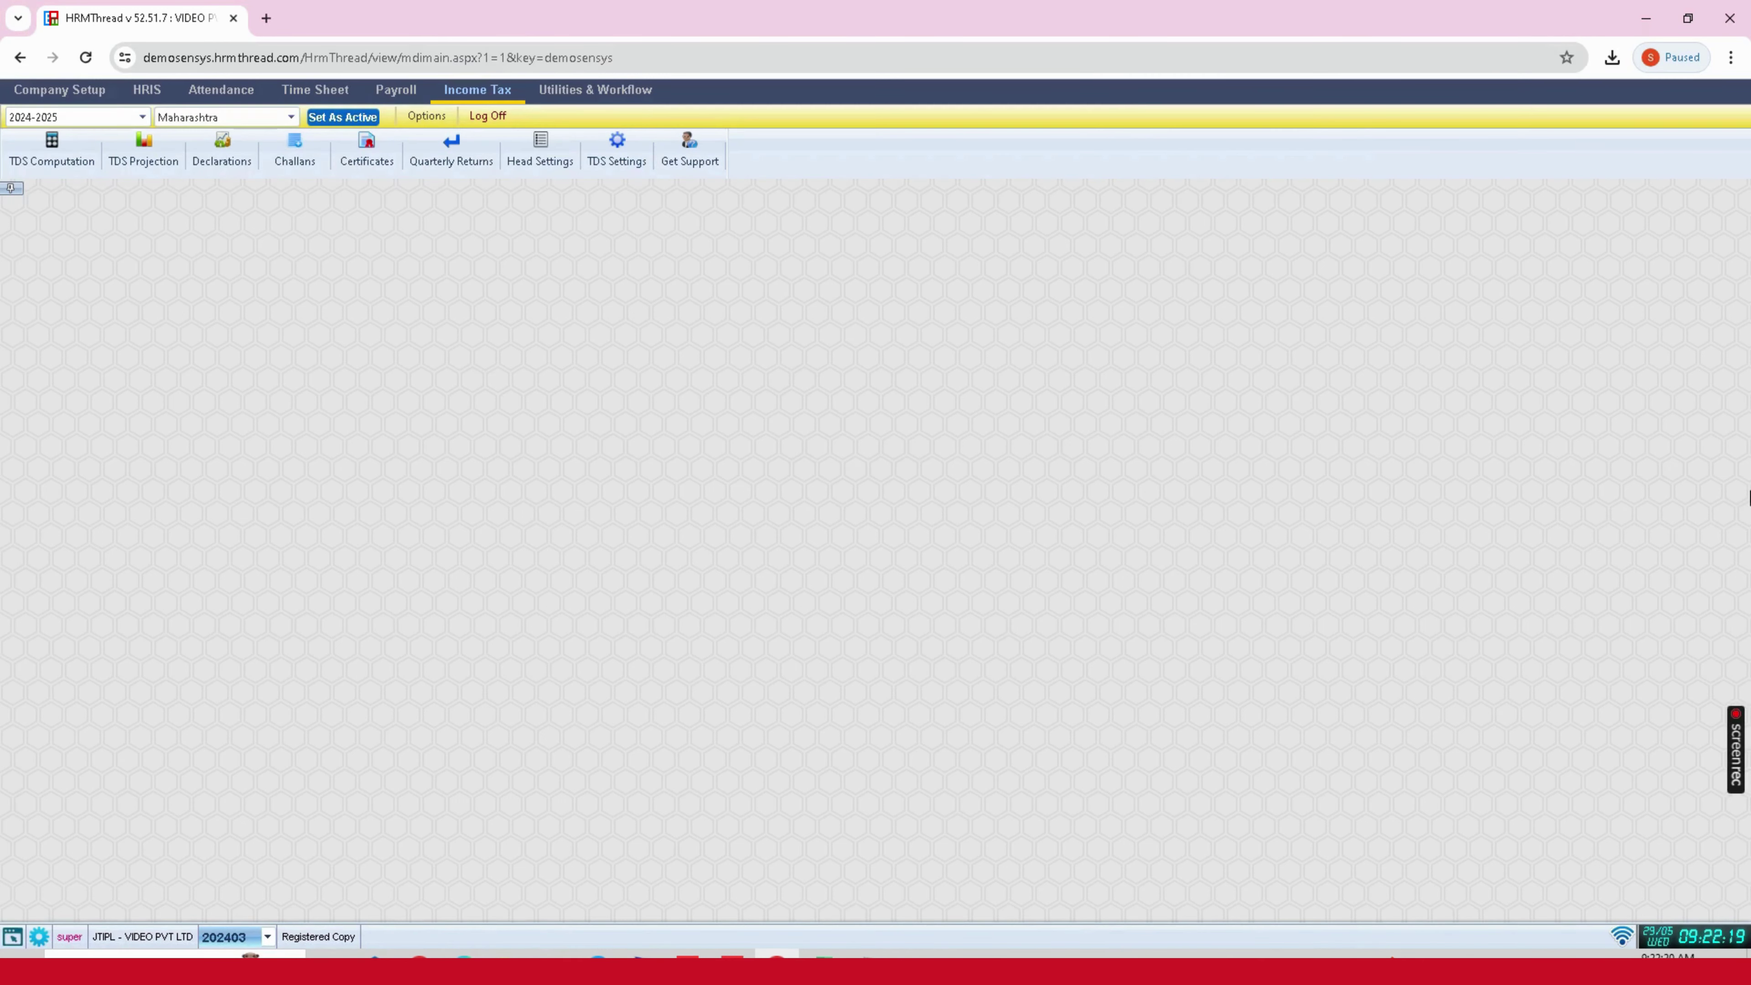
# Step: Open the challan deposited on 22-05-2024 for editing and enter 210500 as the challan amount
pyautogui.click(294, 149)
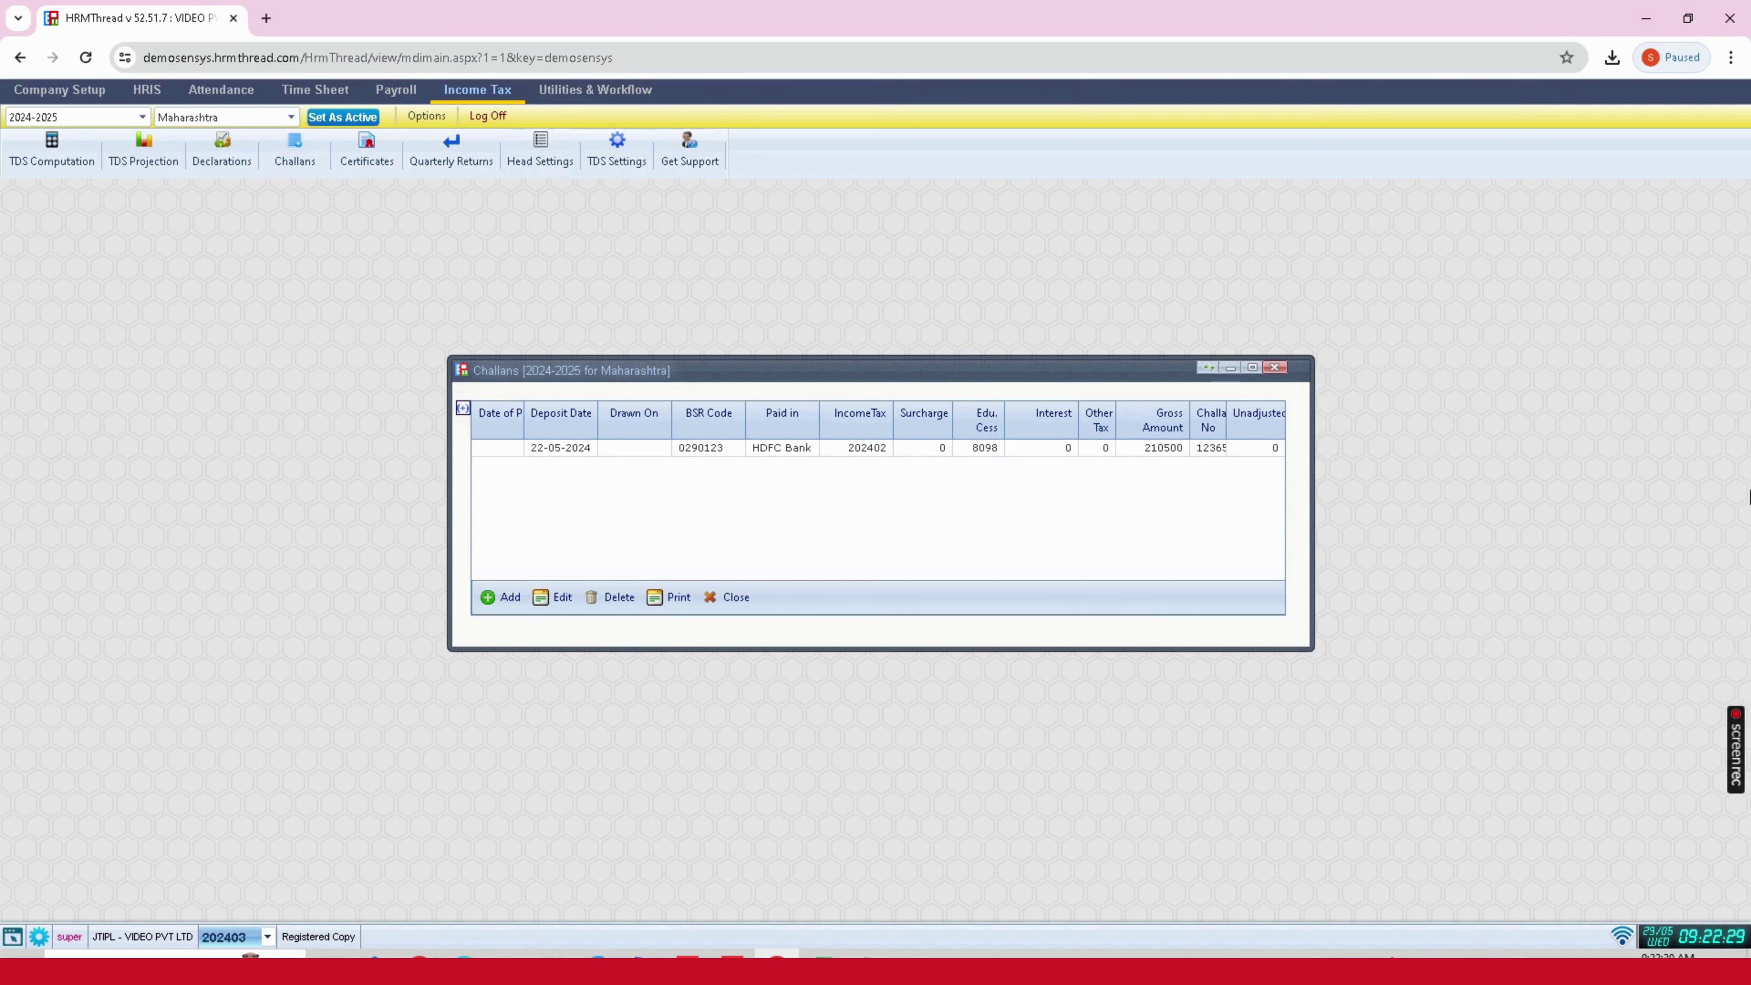
pyautogui.click(878, 448)
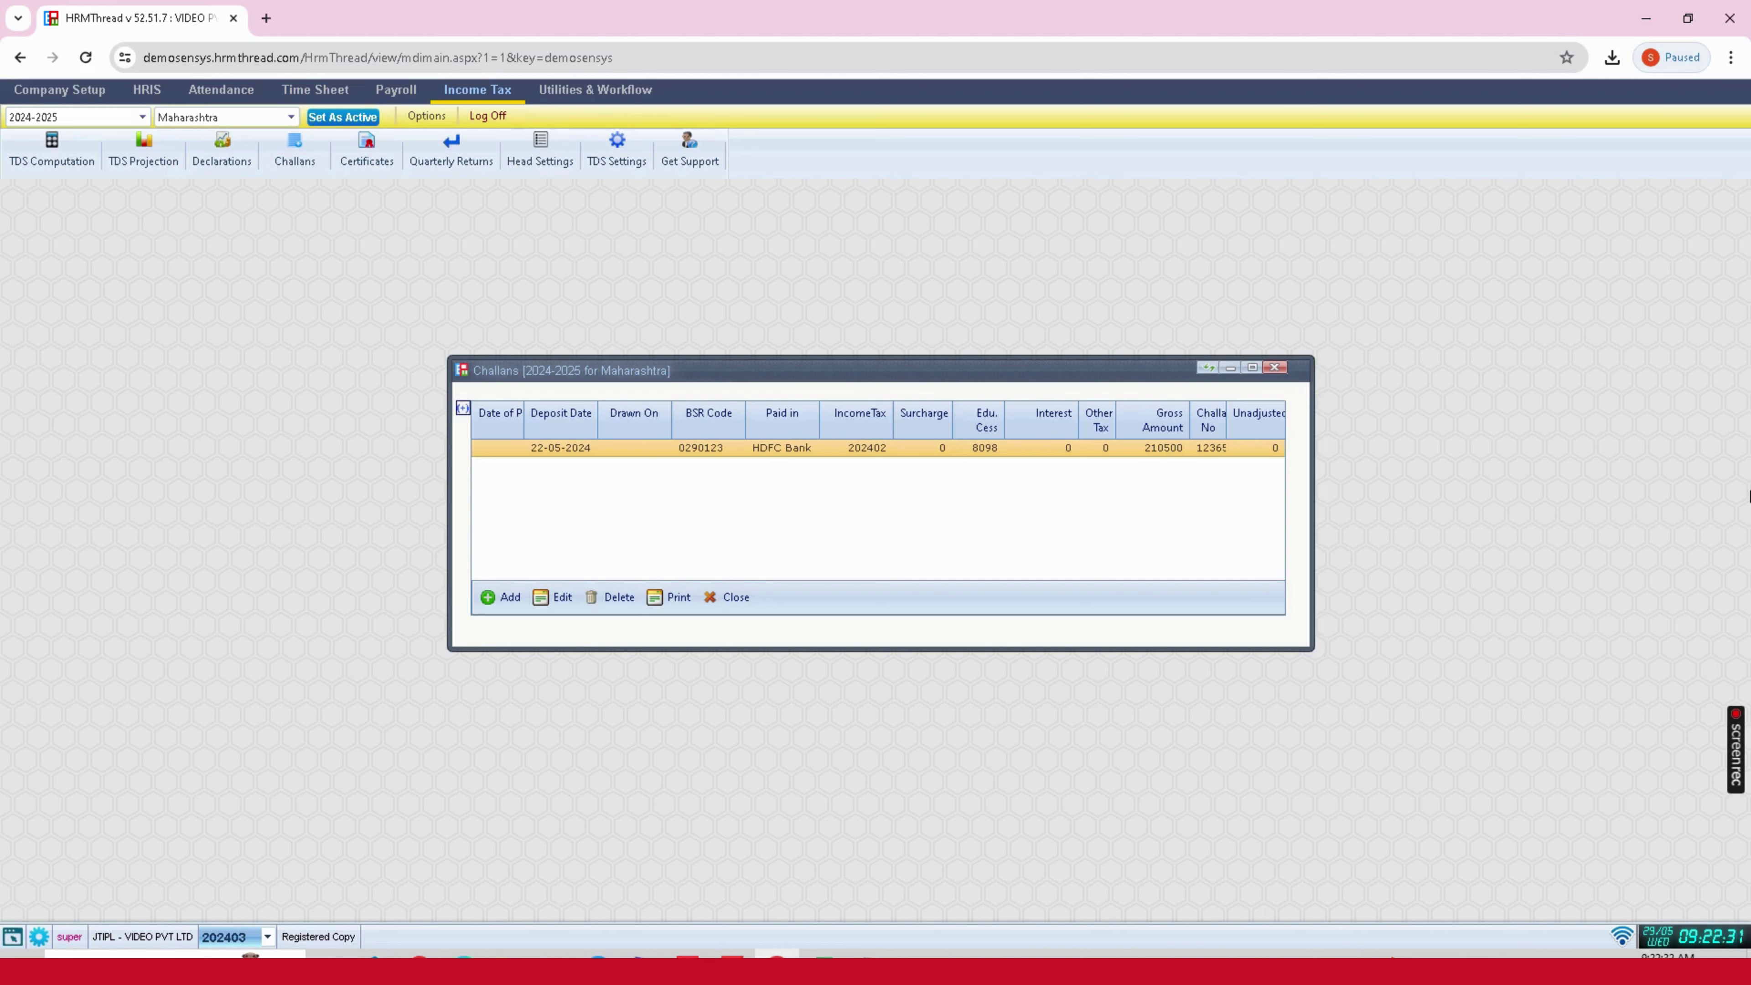
pyautogui.click(552, 596)
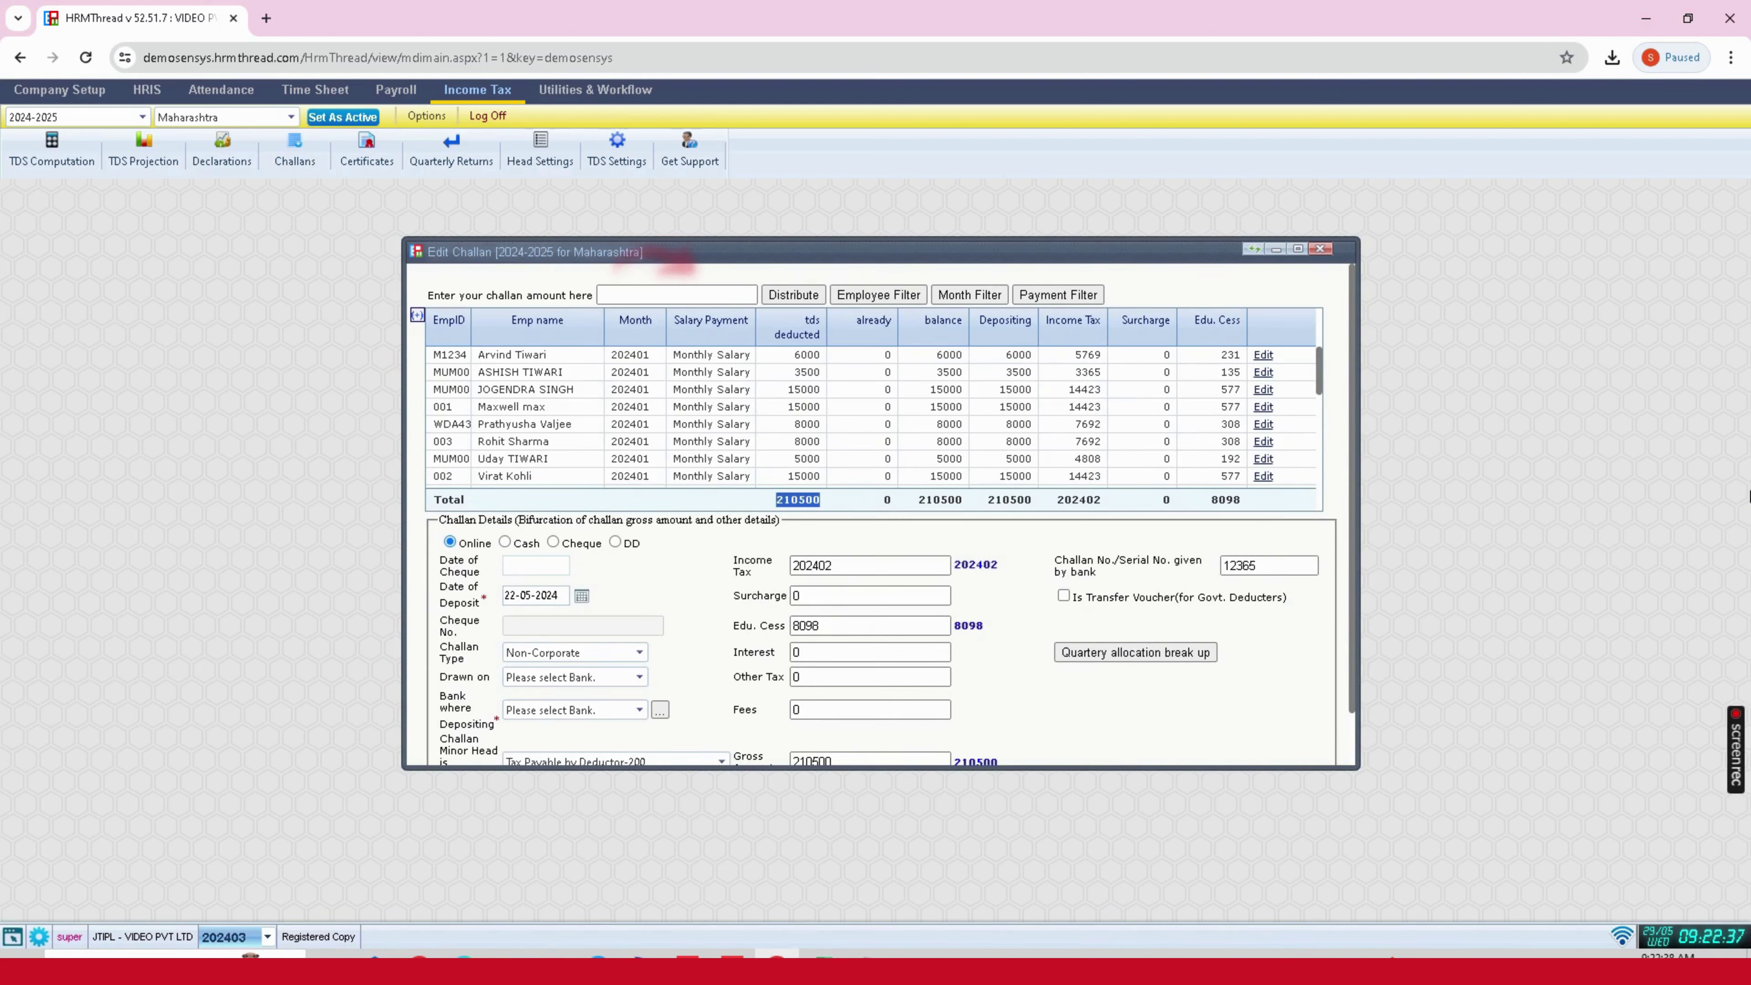
pyautogui.click(675, 295)
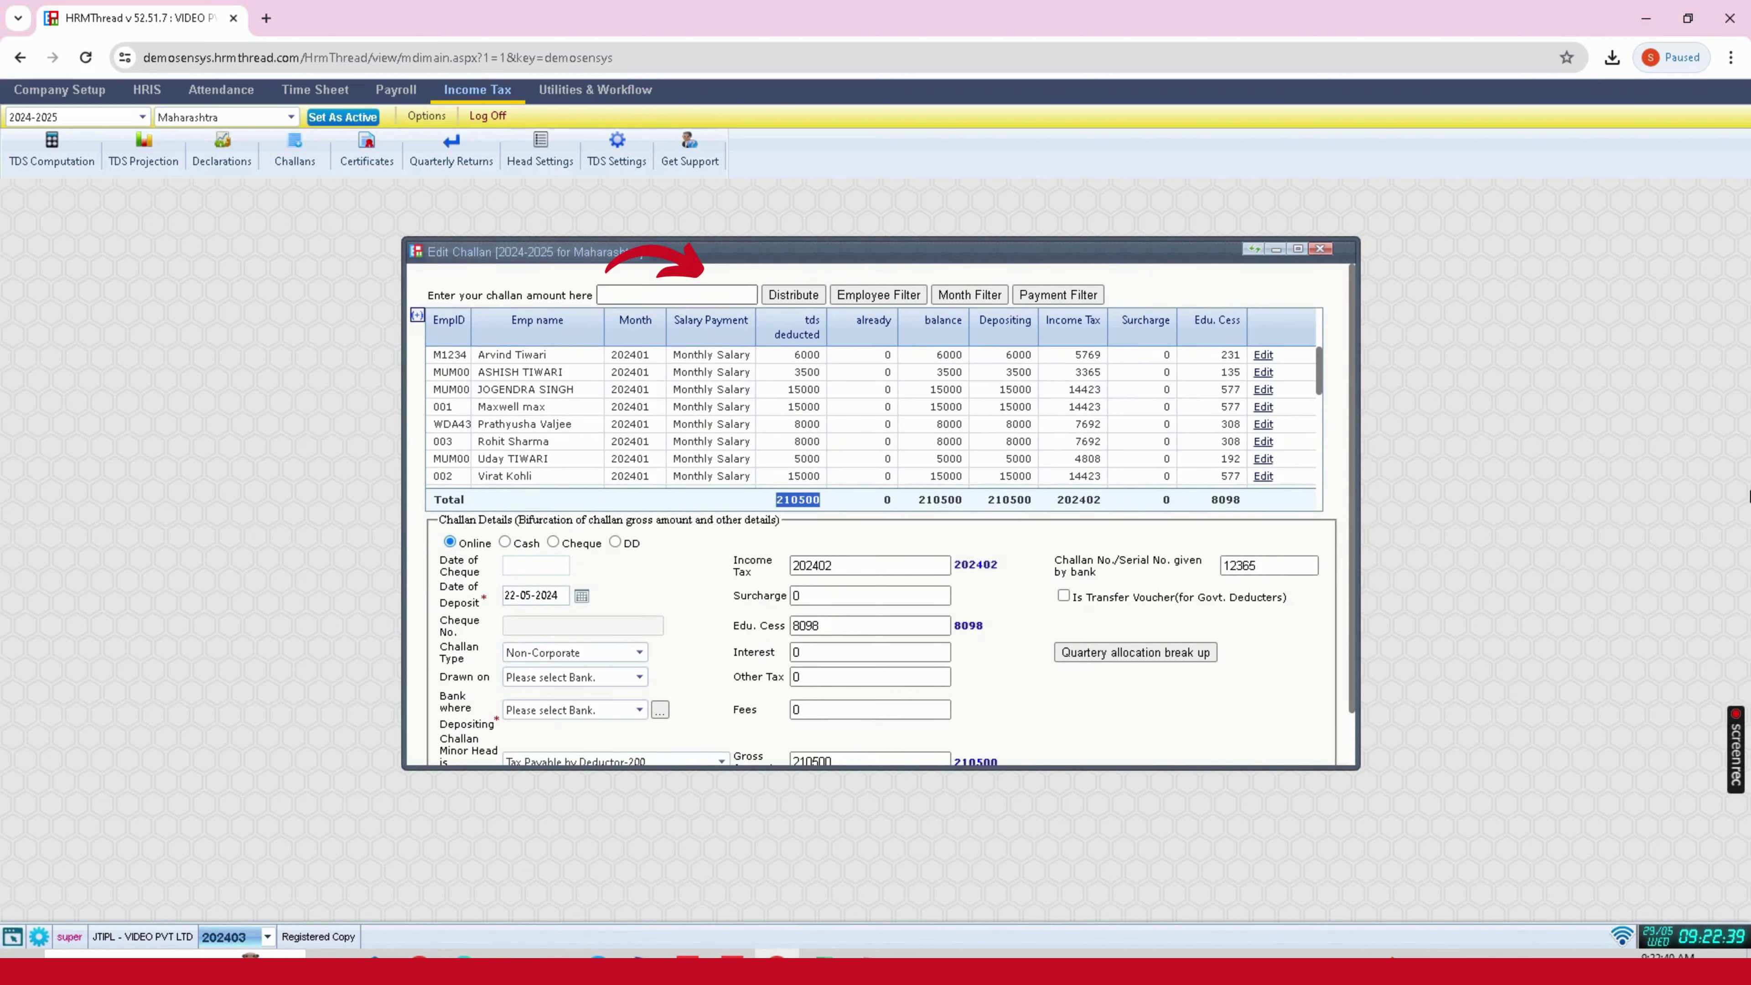
pyautogui.write('210500')
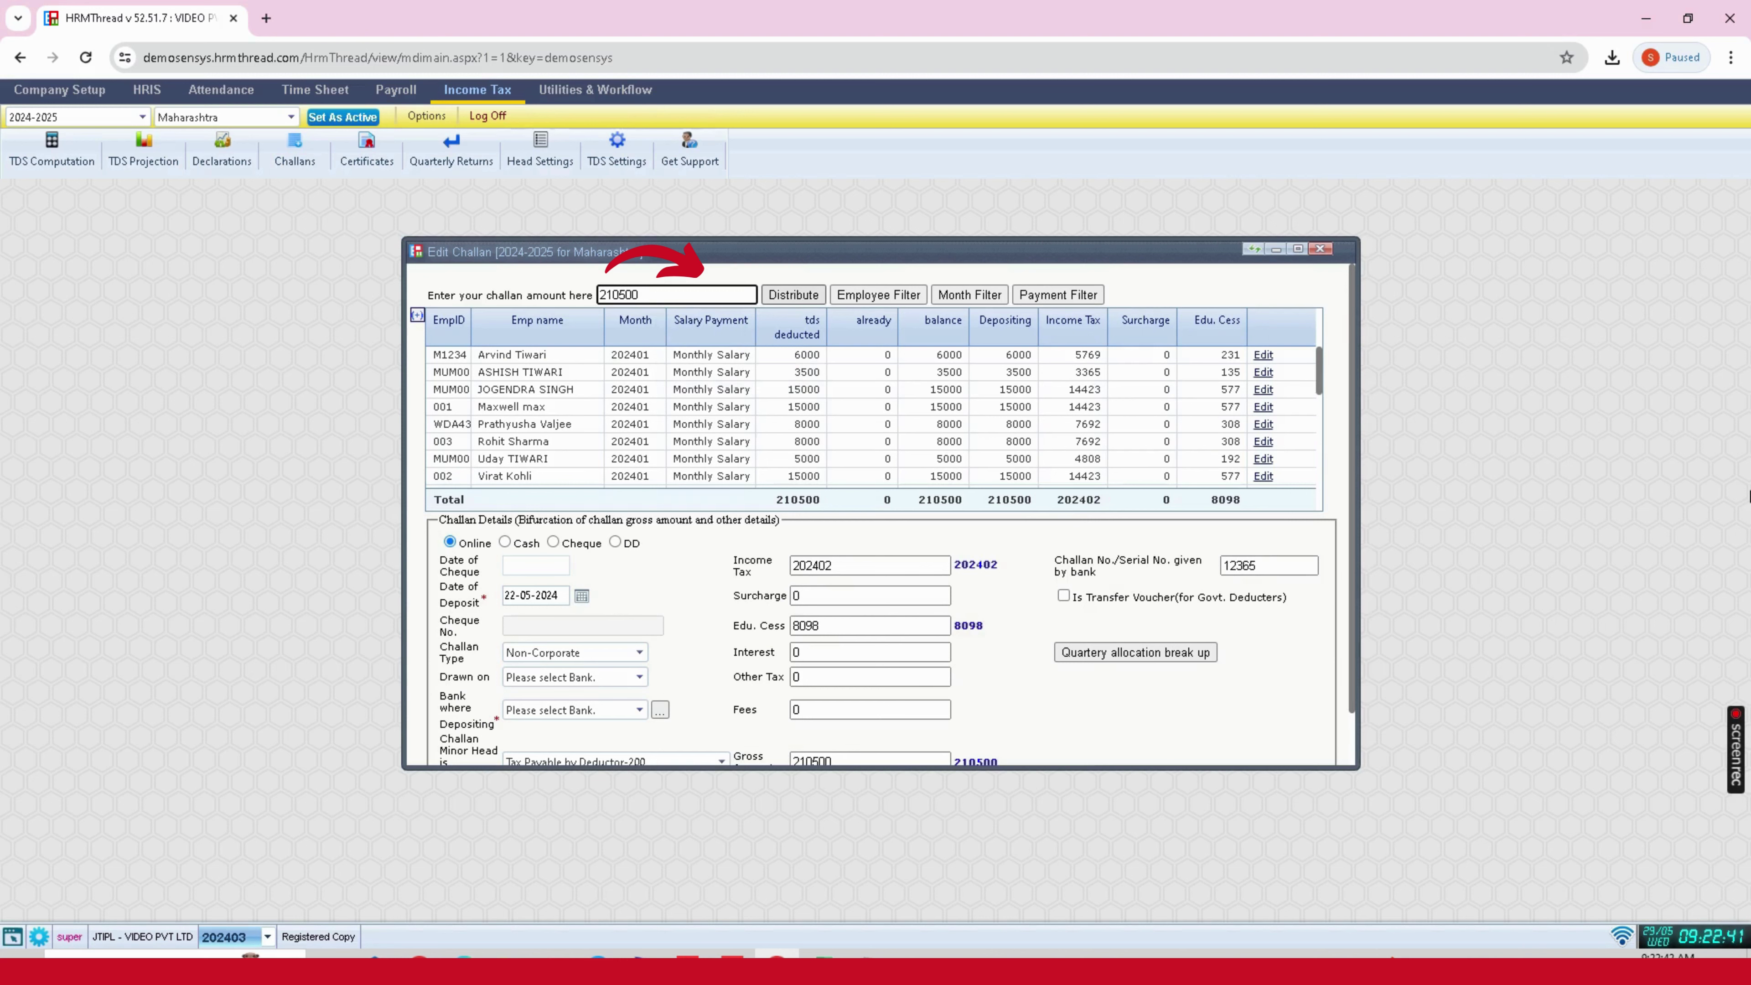
pyautogui.press('Tab')
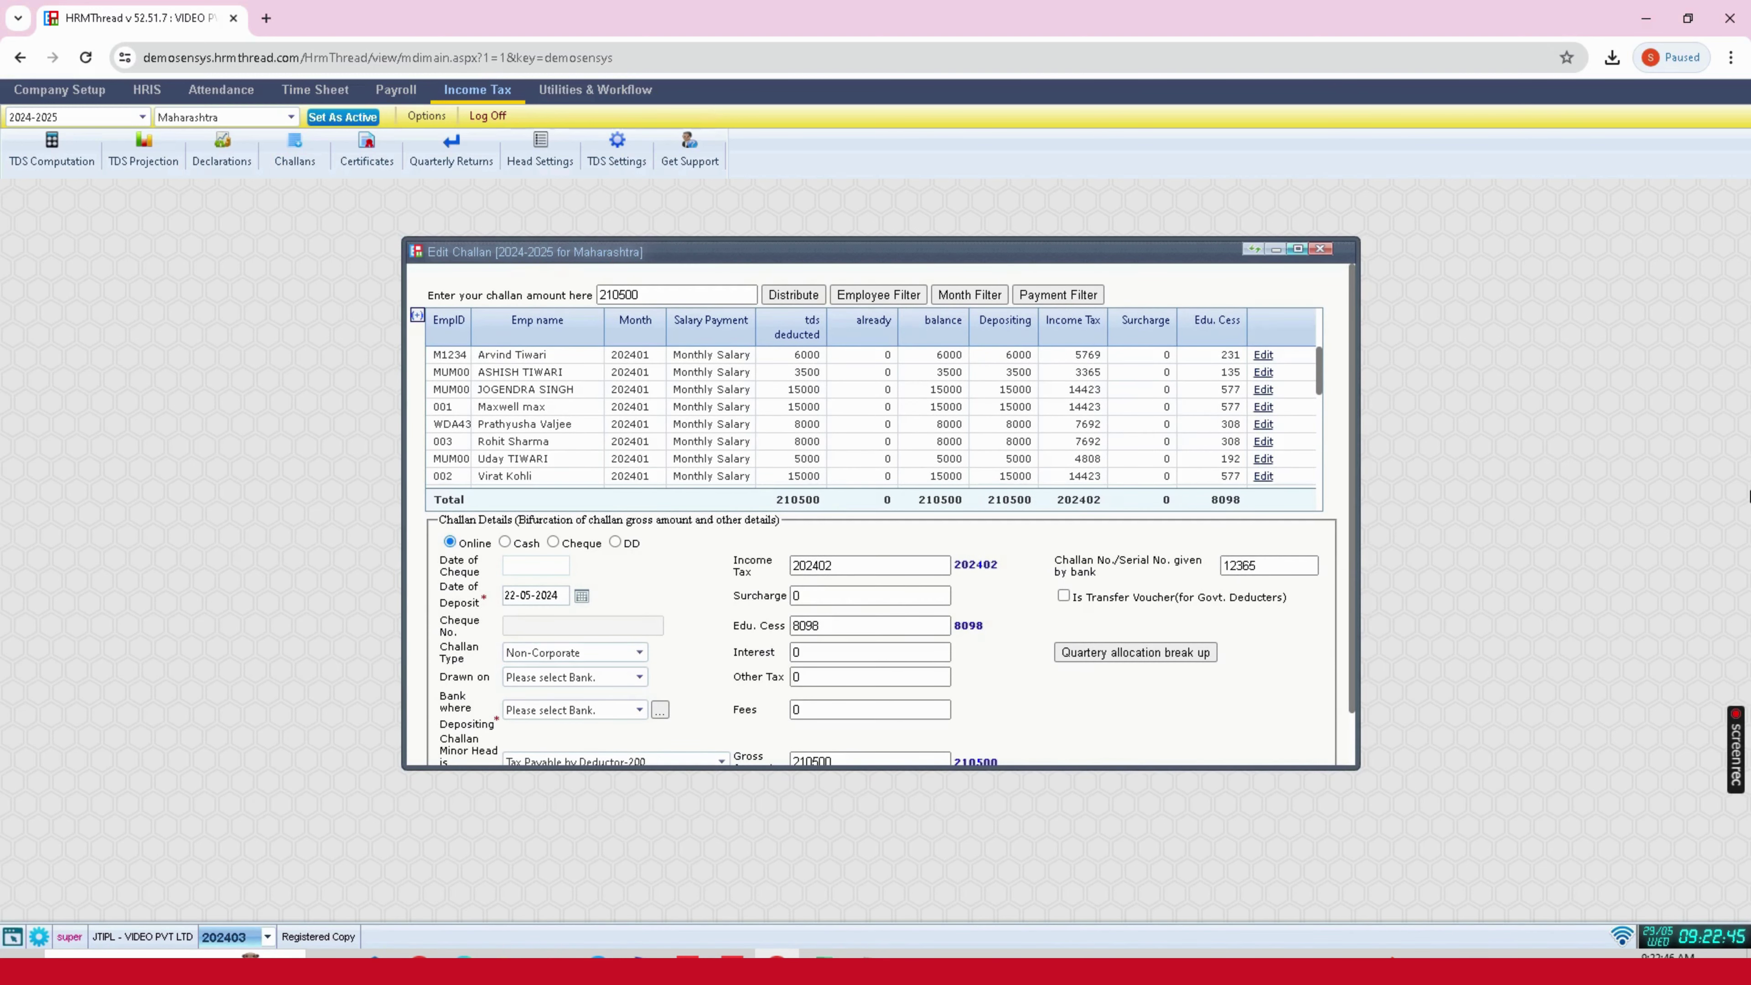
# Step: Maximize the challan form, choose HDFC(0510308) as the depositing bank, and check the gross amount and challan number
pyautogui.click(1297, 248)
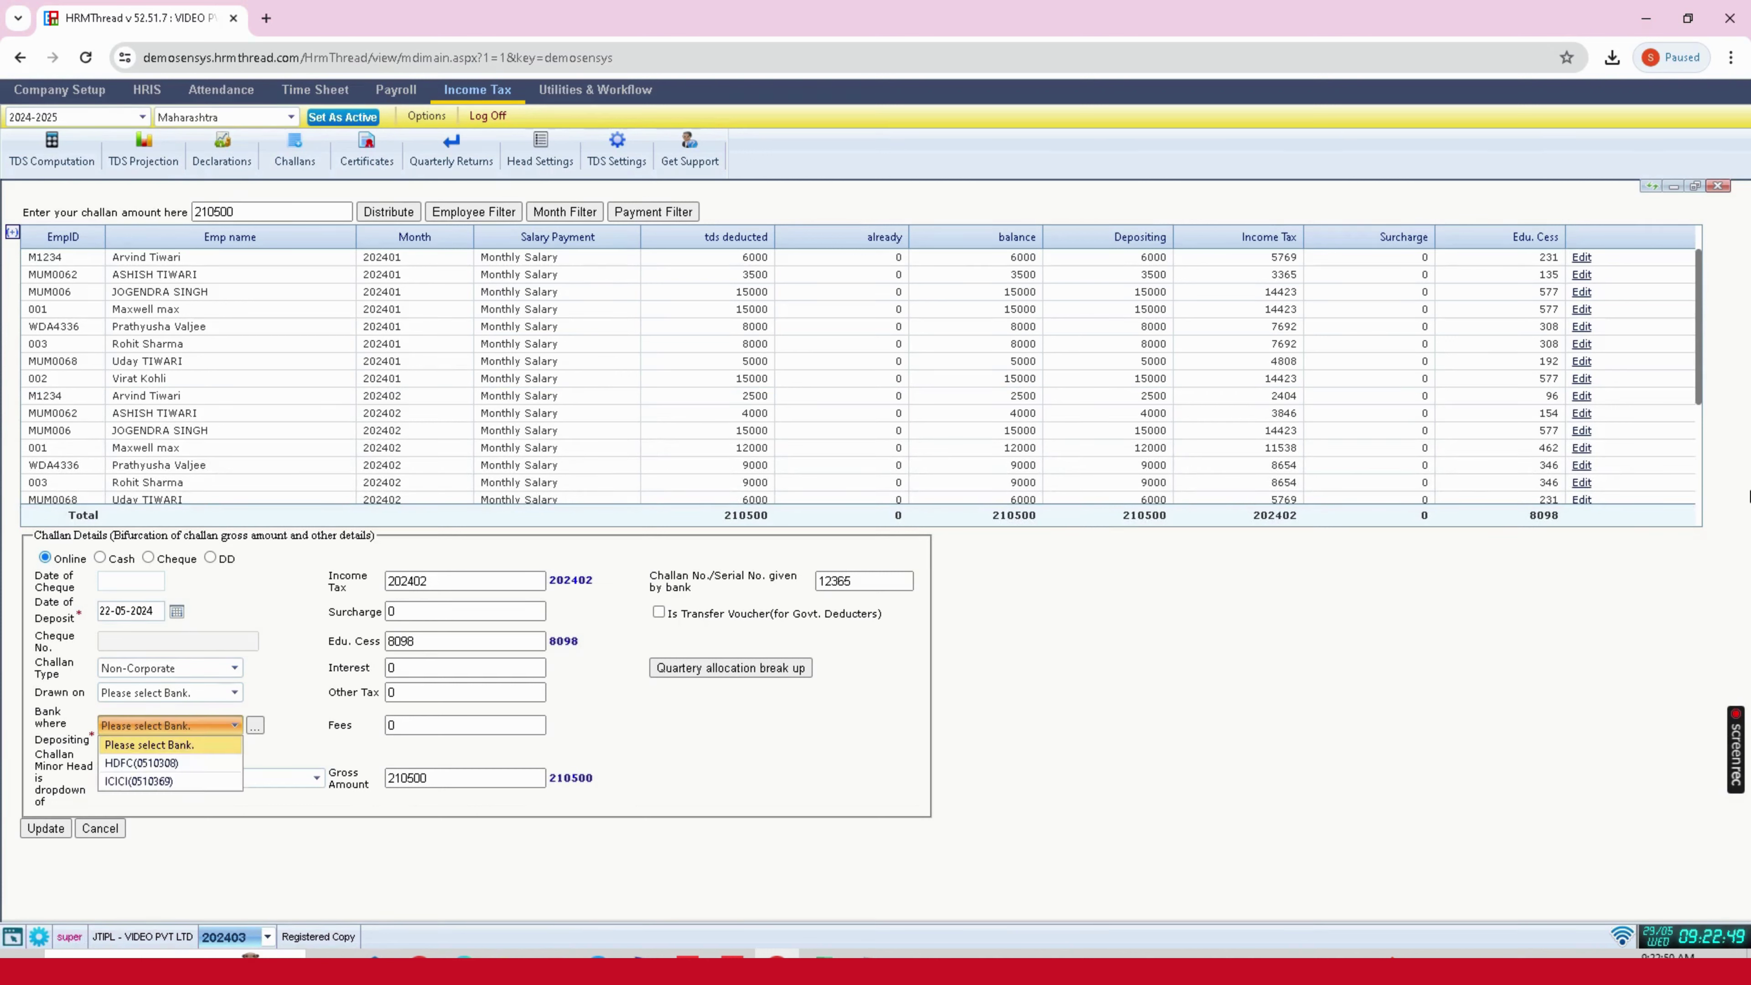
pyautogui.click(169, 725)
pyautogui.press('Return')
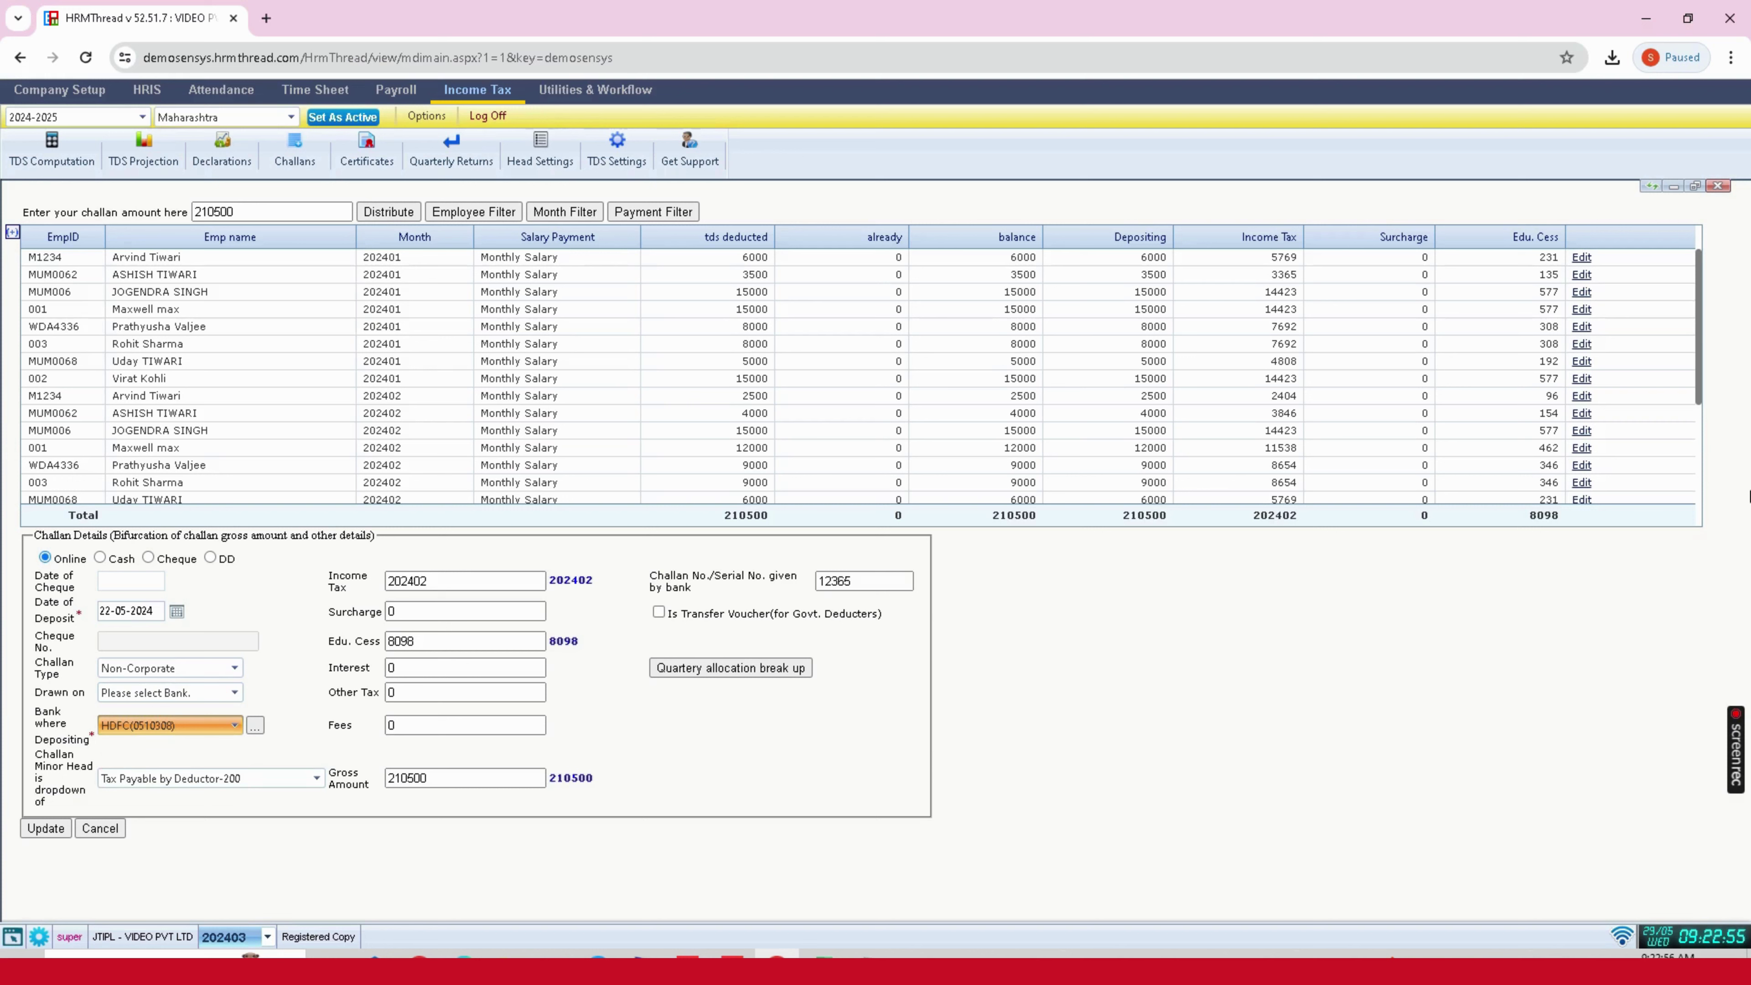
pyautogui.click(464, 778)
pyautogui.click(864, 581)
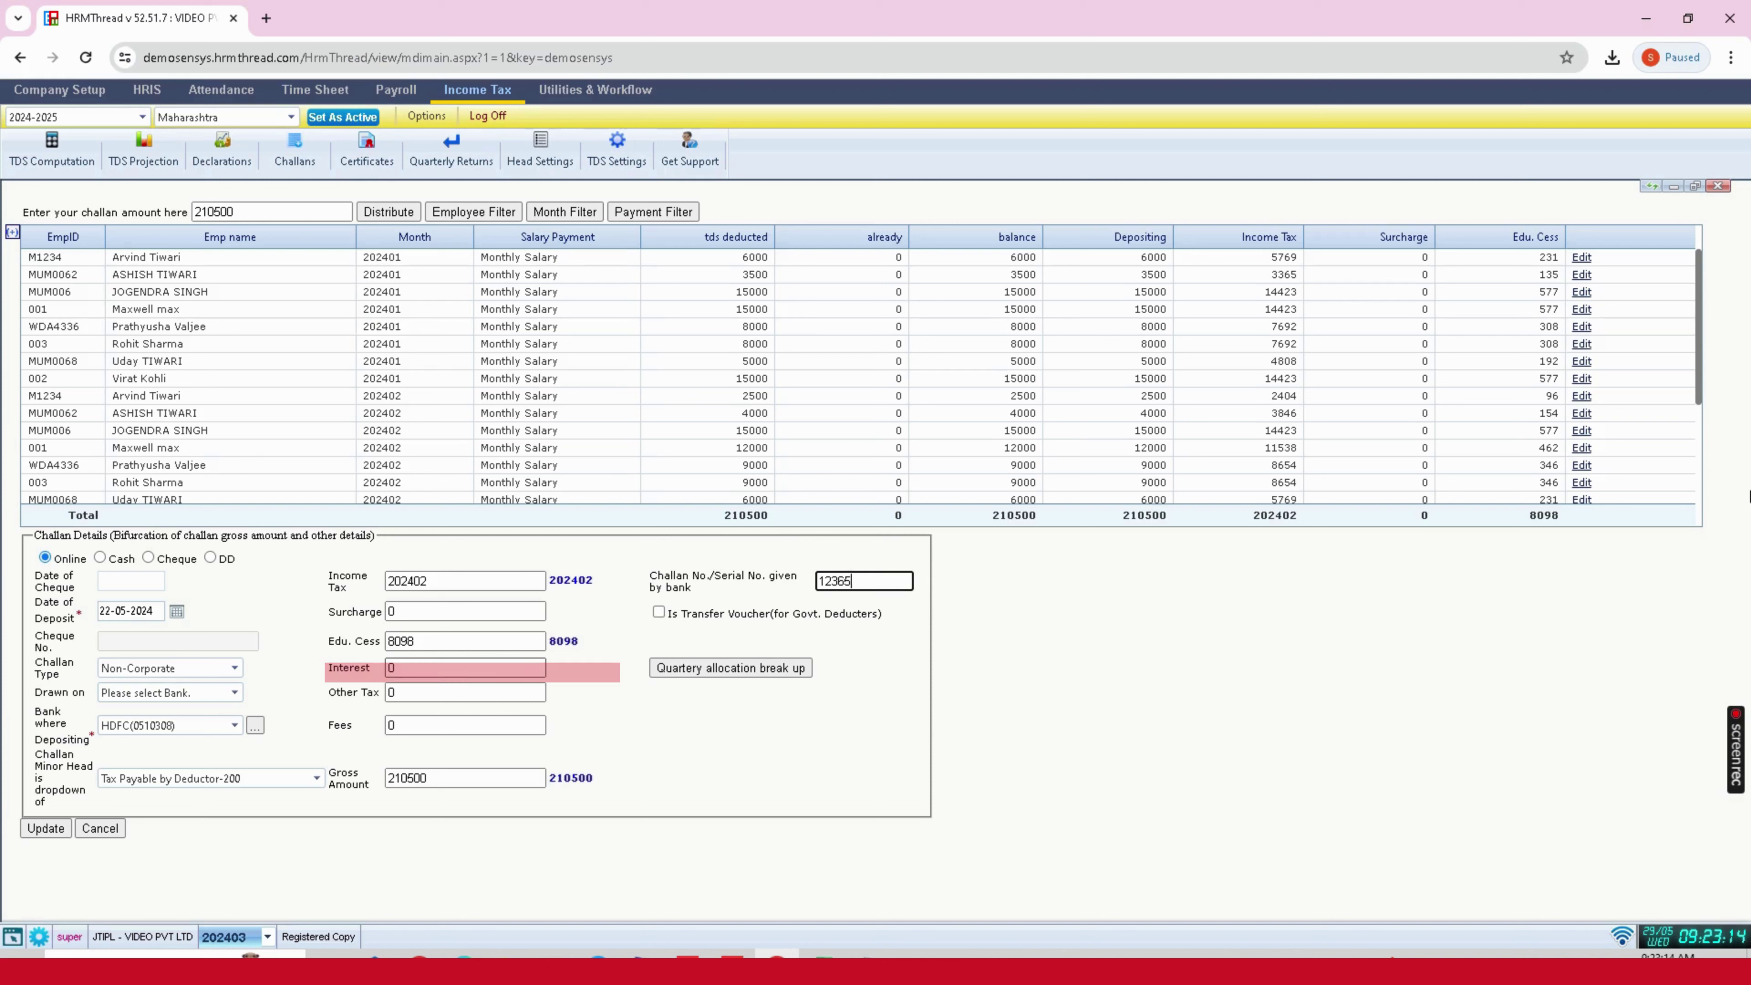
# Step: Set the challan's interest to 1000 and allocate 1000 of interest to Q4 in the quarterly break-up
pyautogui.doubleClick(392, 668)
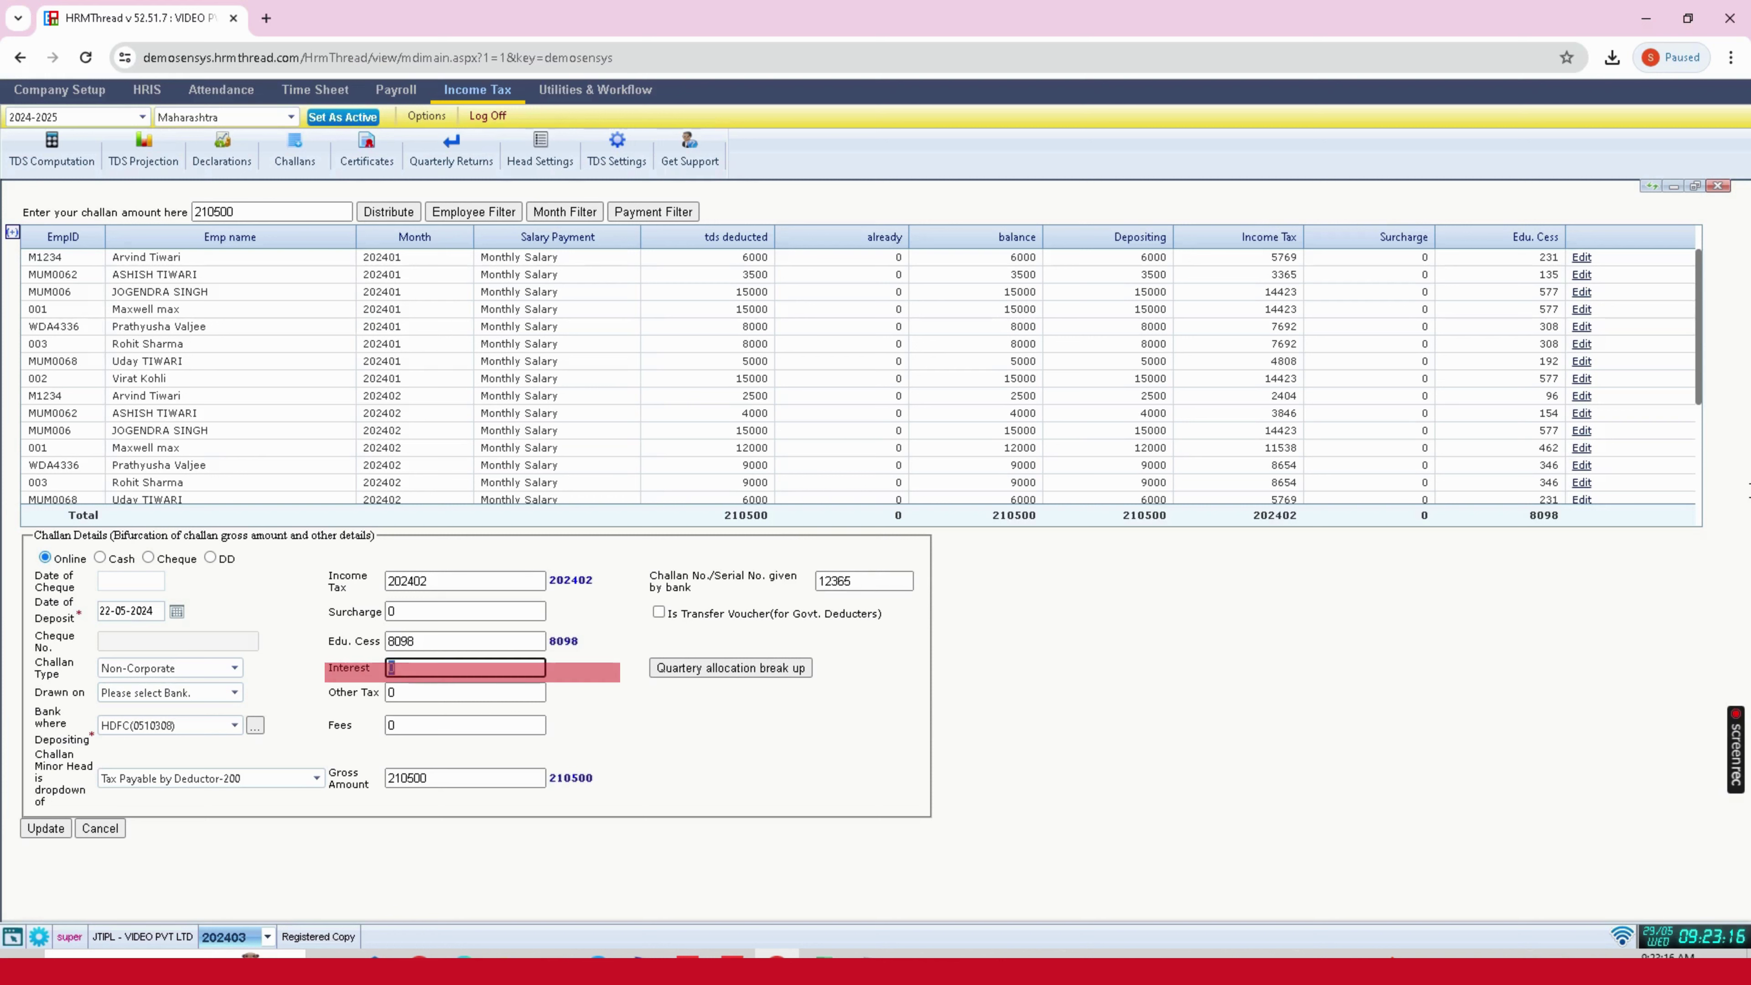
pyautogui.write('1000')
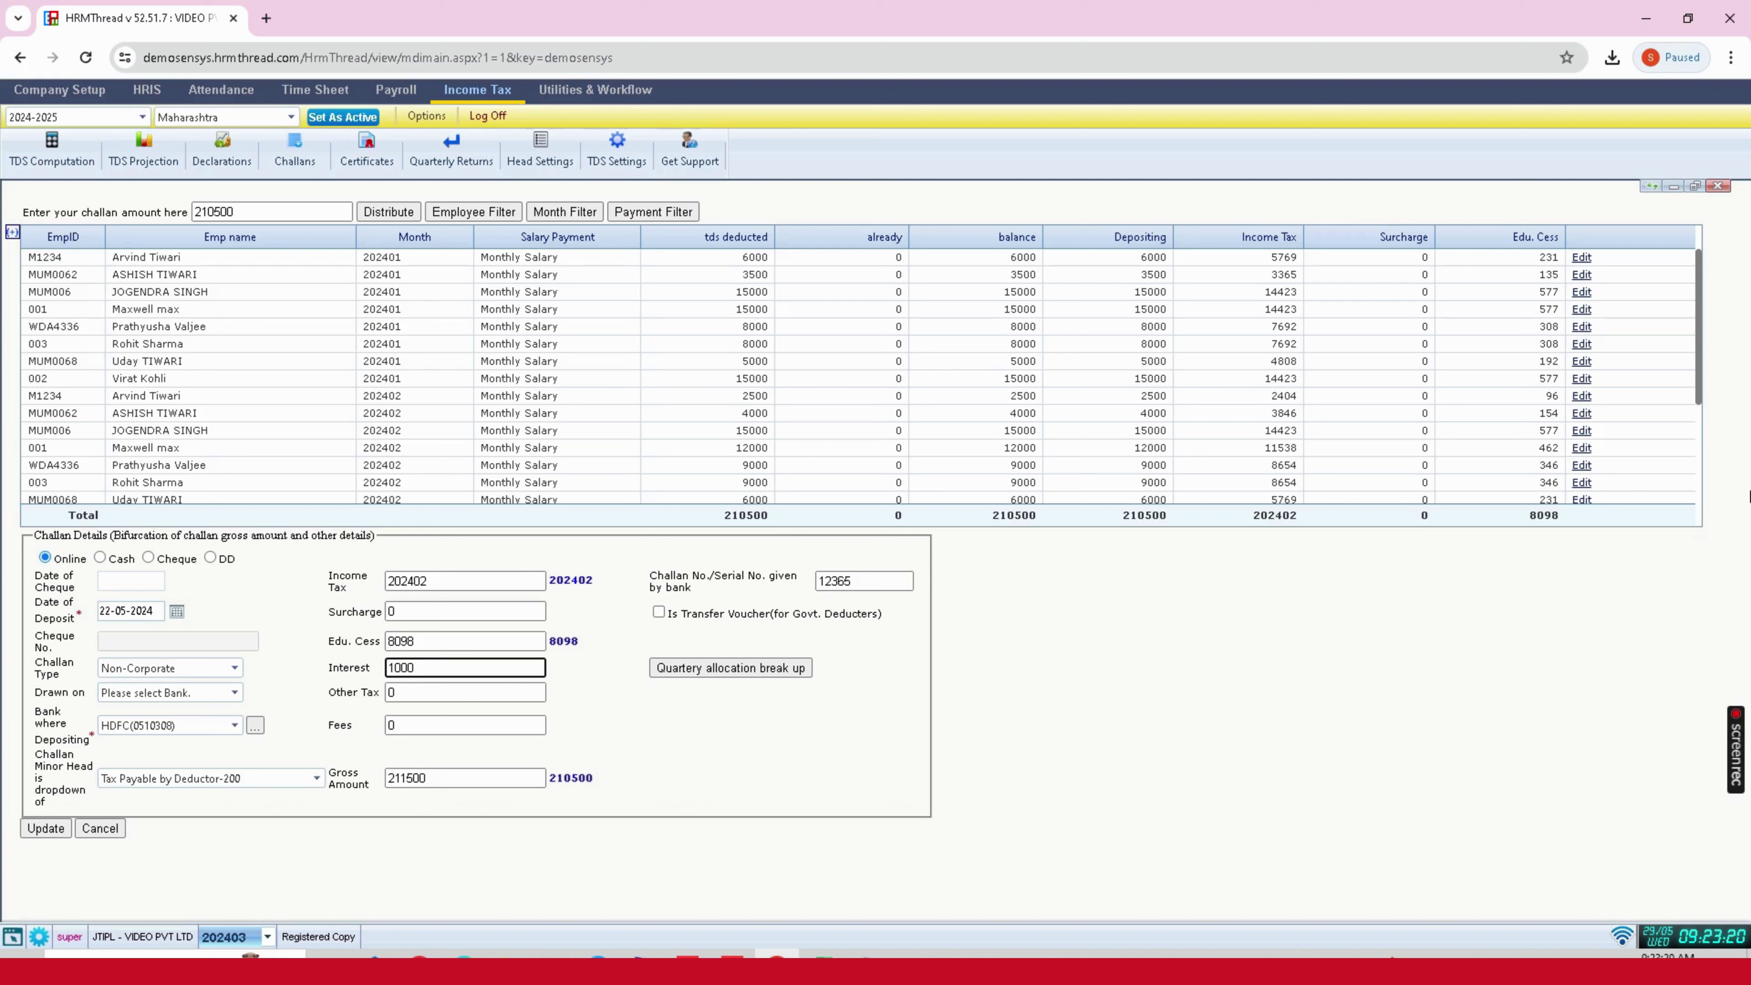
pyautogui.click(730, 668)
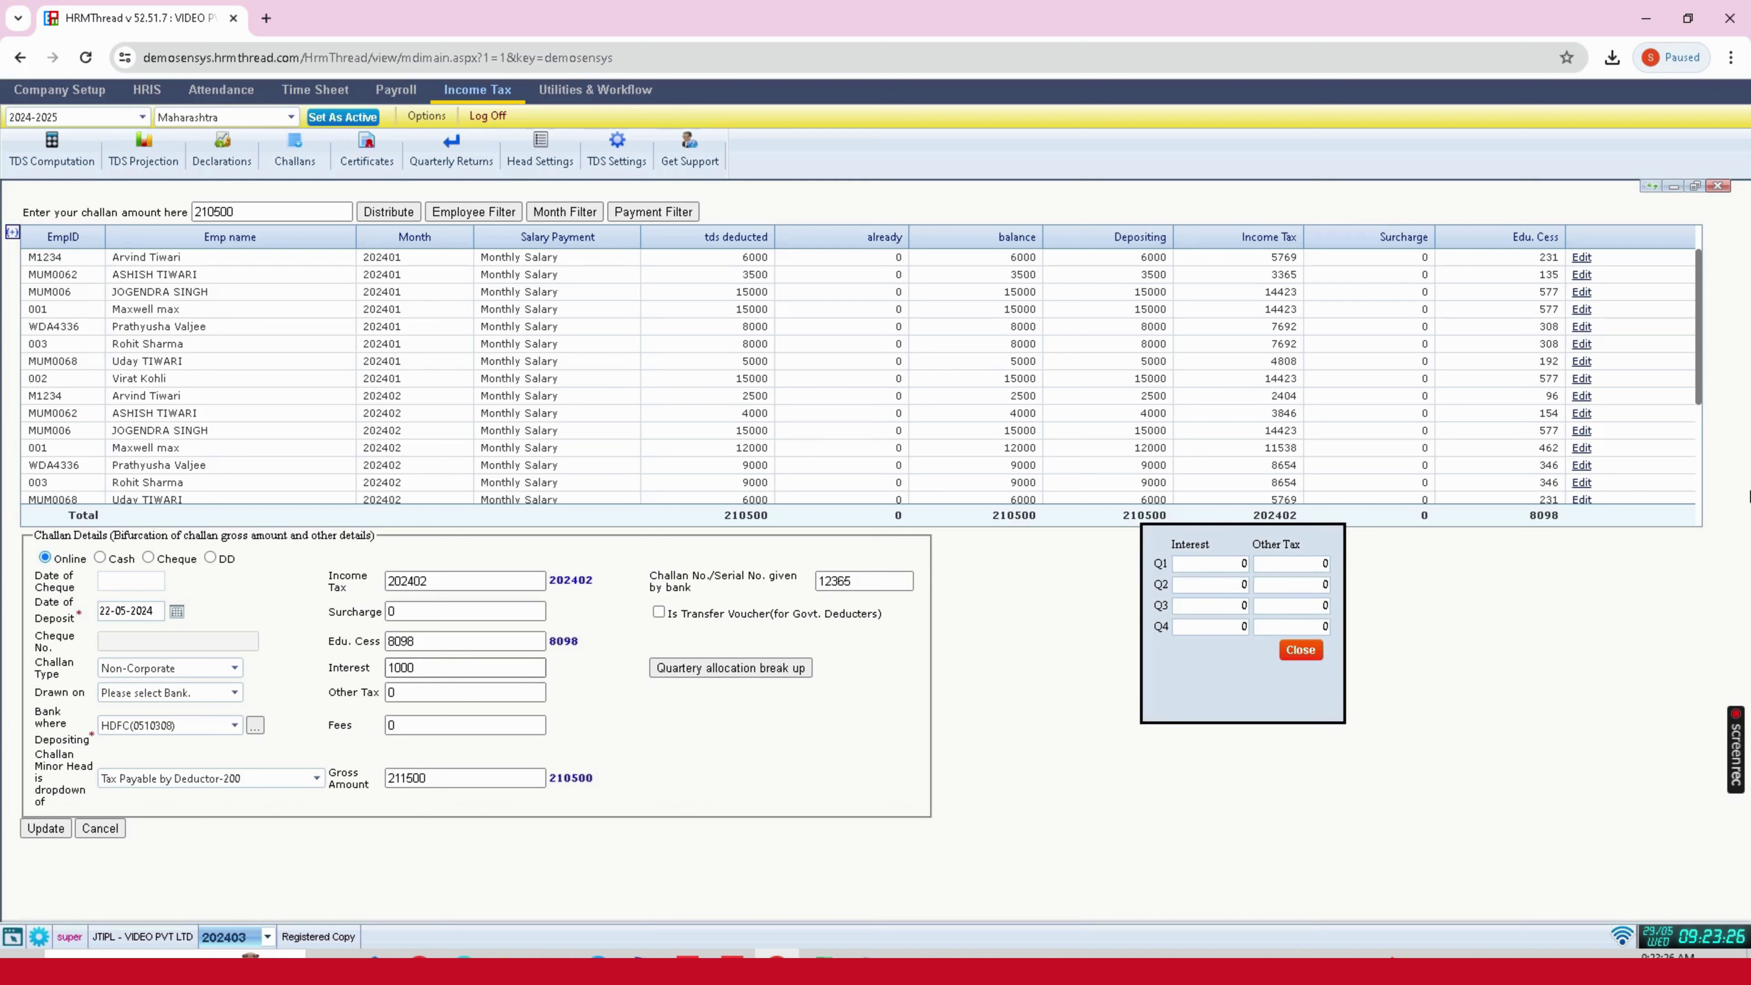
pyautogui.doubleClick(1209, 626)
pyautogui.write('1000')
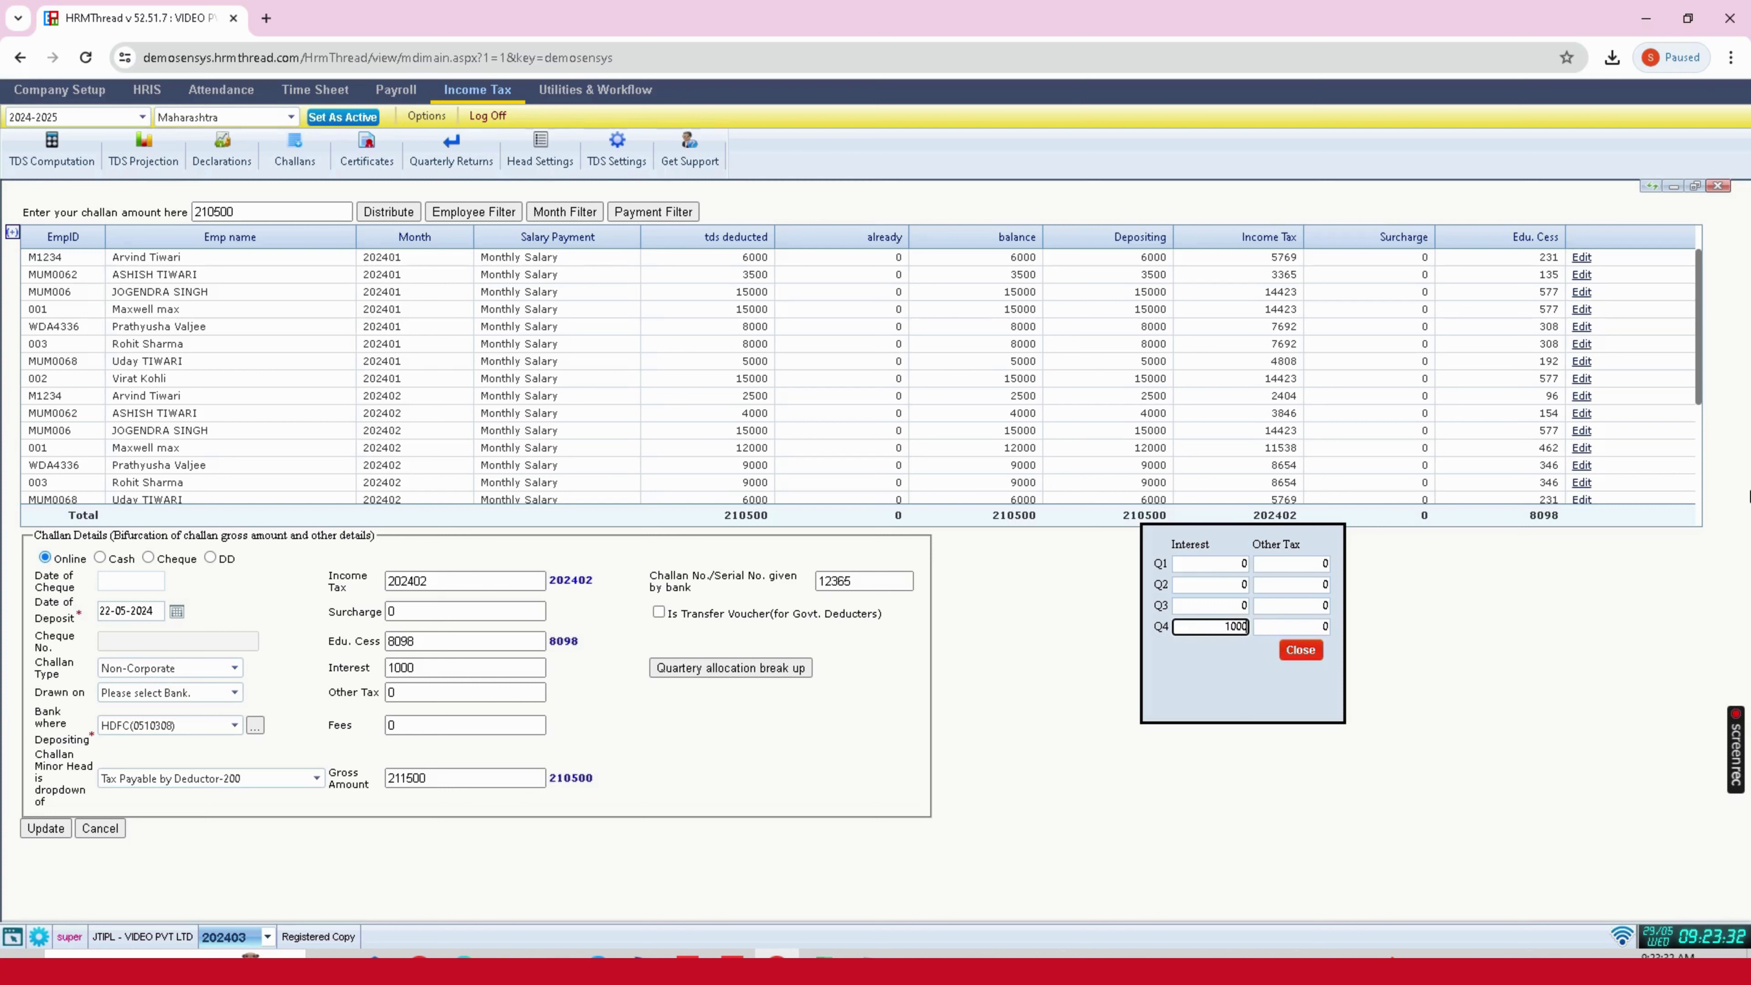
pyautogui.click(1300, 649)
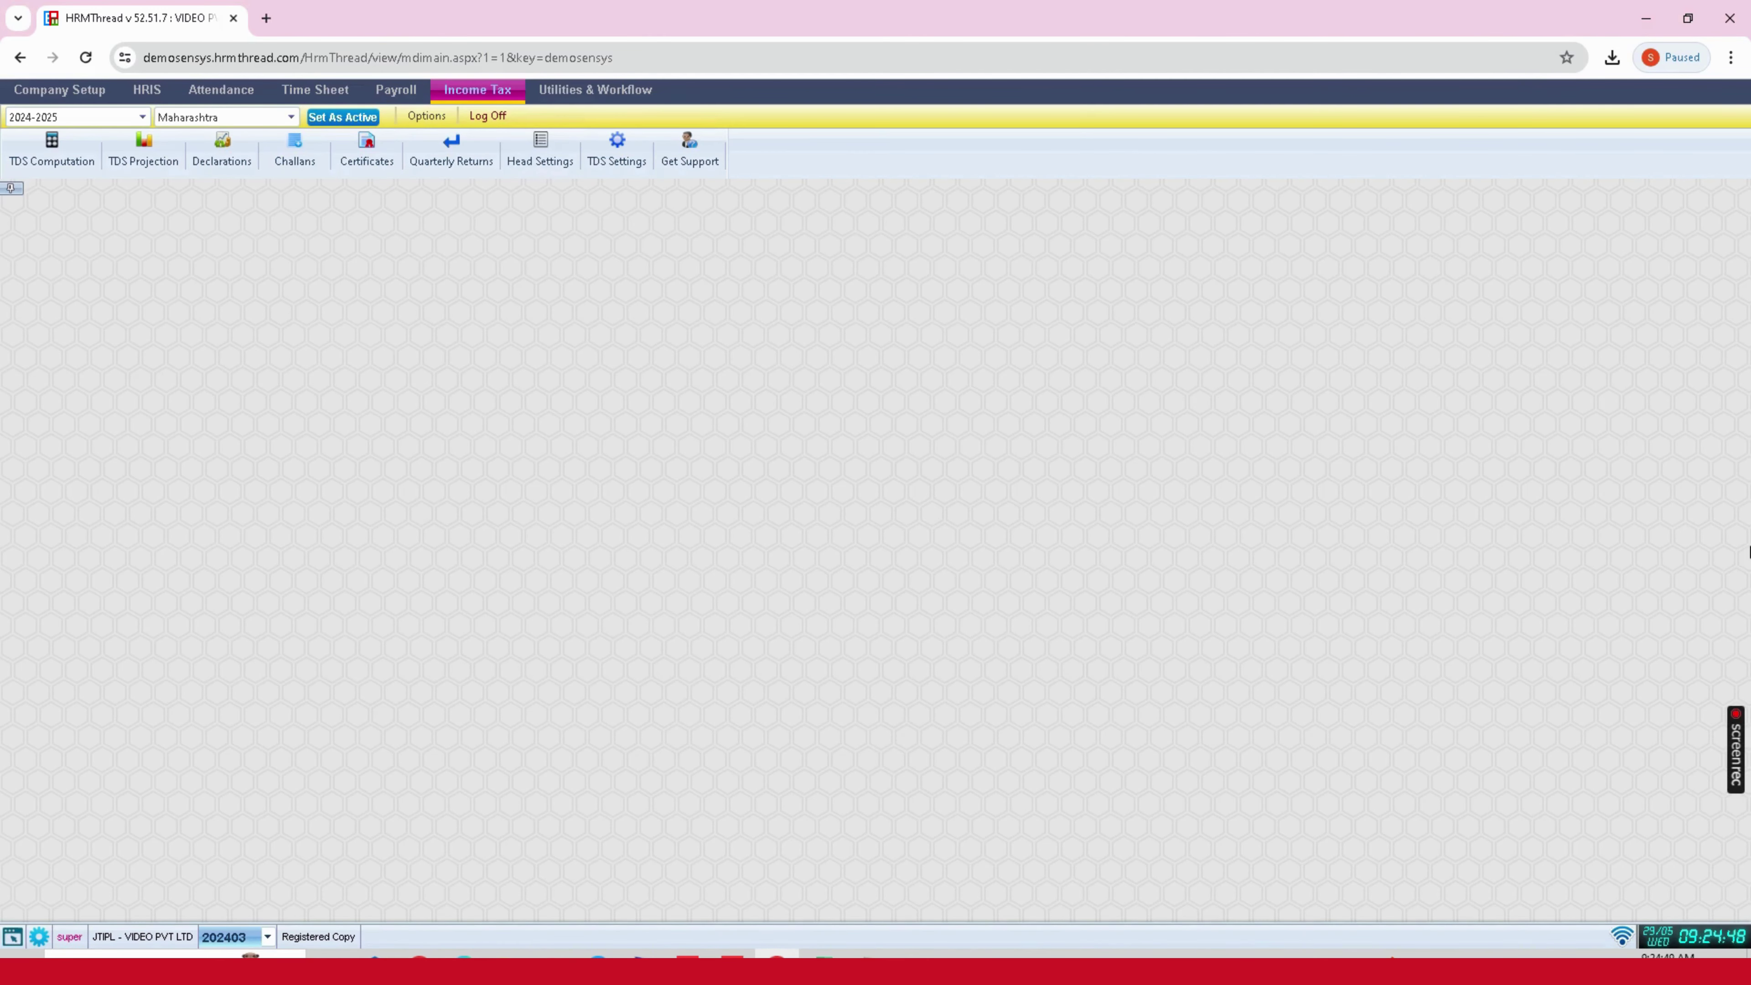
# Step: Reapply 2024-2025 and the Maharashtra TAN registration as the active income tax selection
pyautogui.click(75, 117)
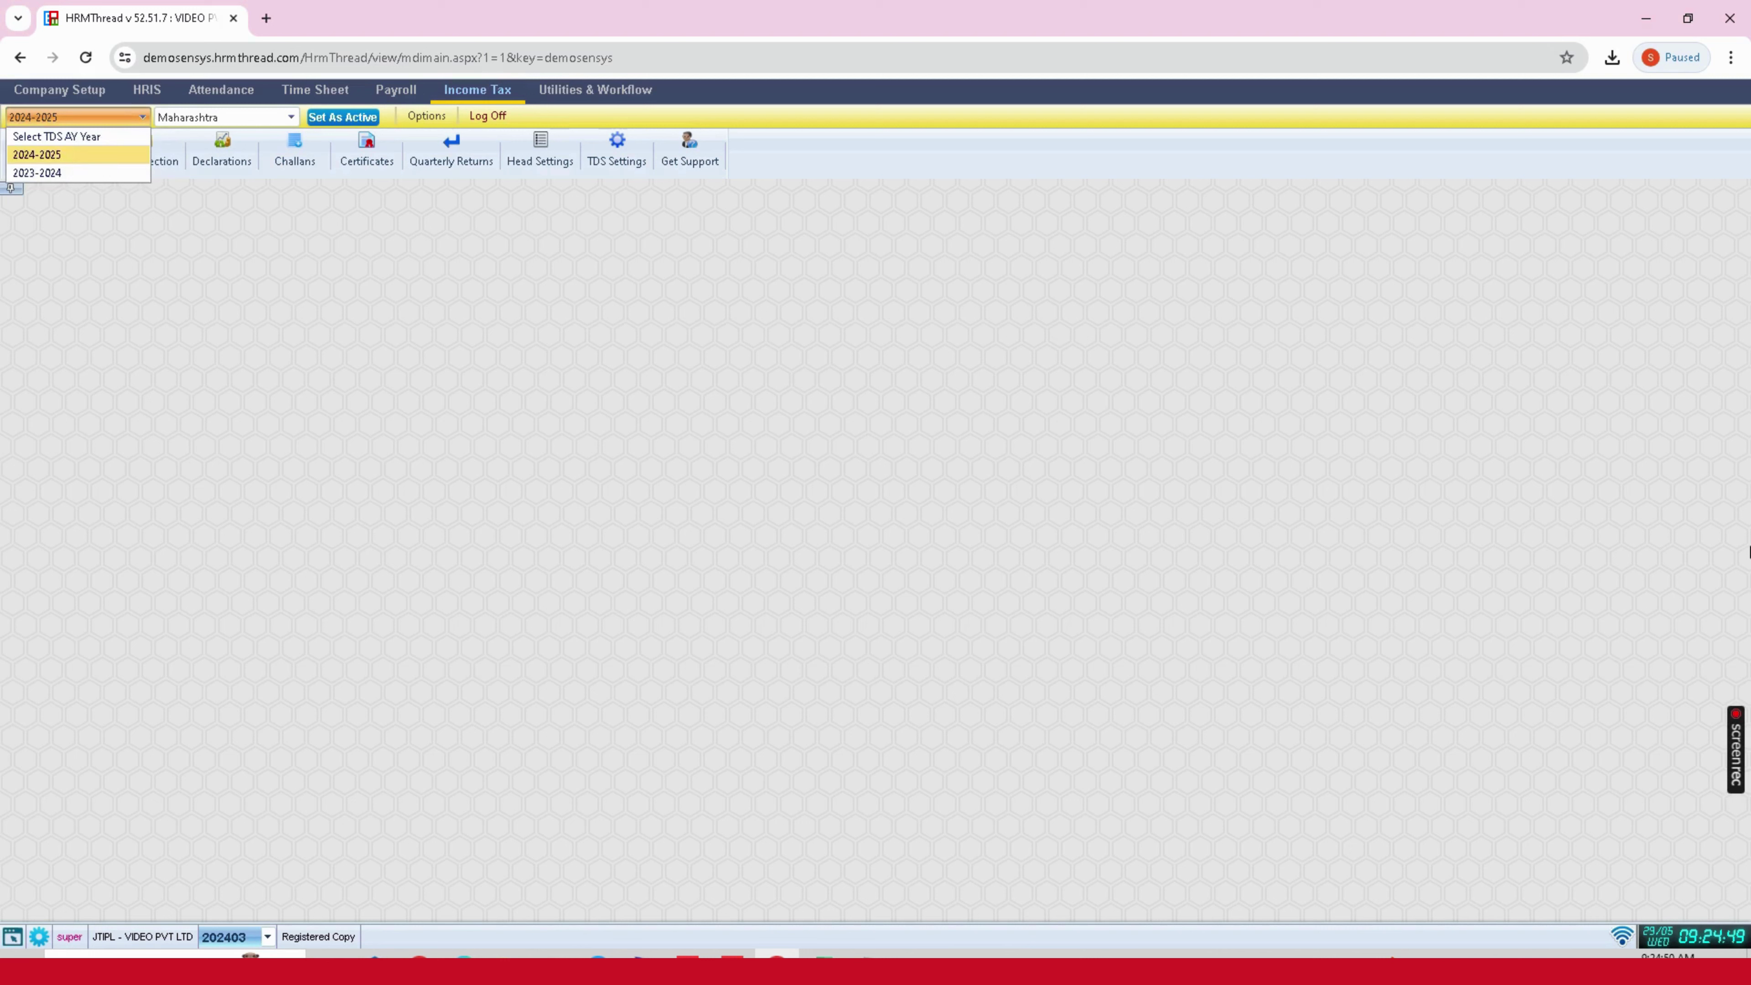
pyautogui.click(69, 155)
pyautogui.click(226, 117)
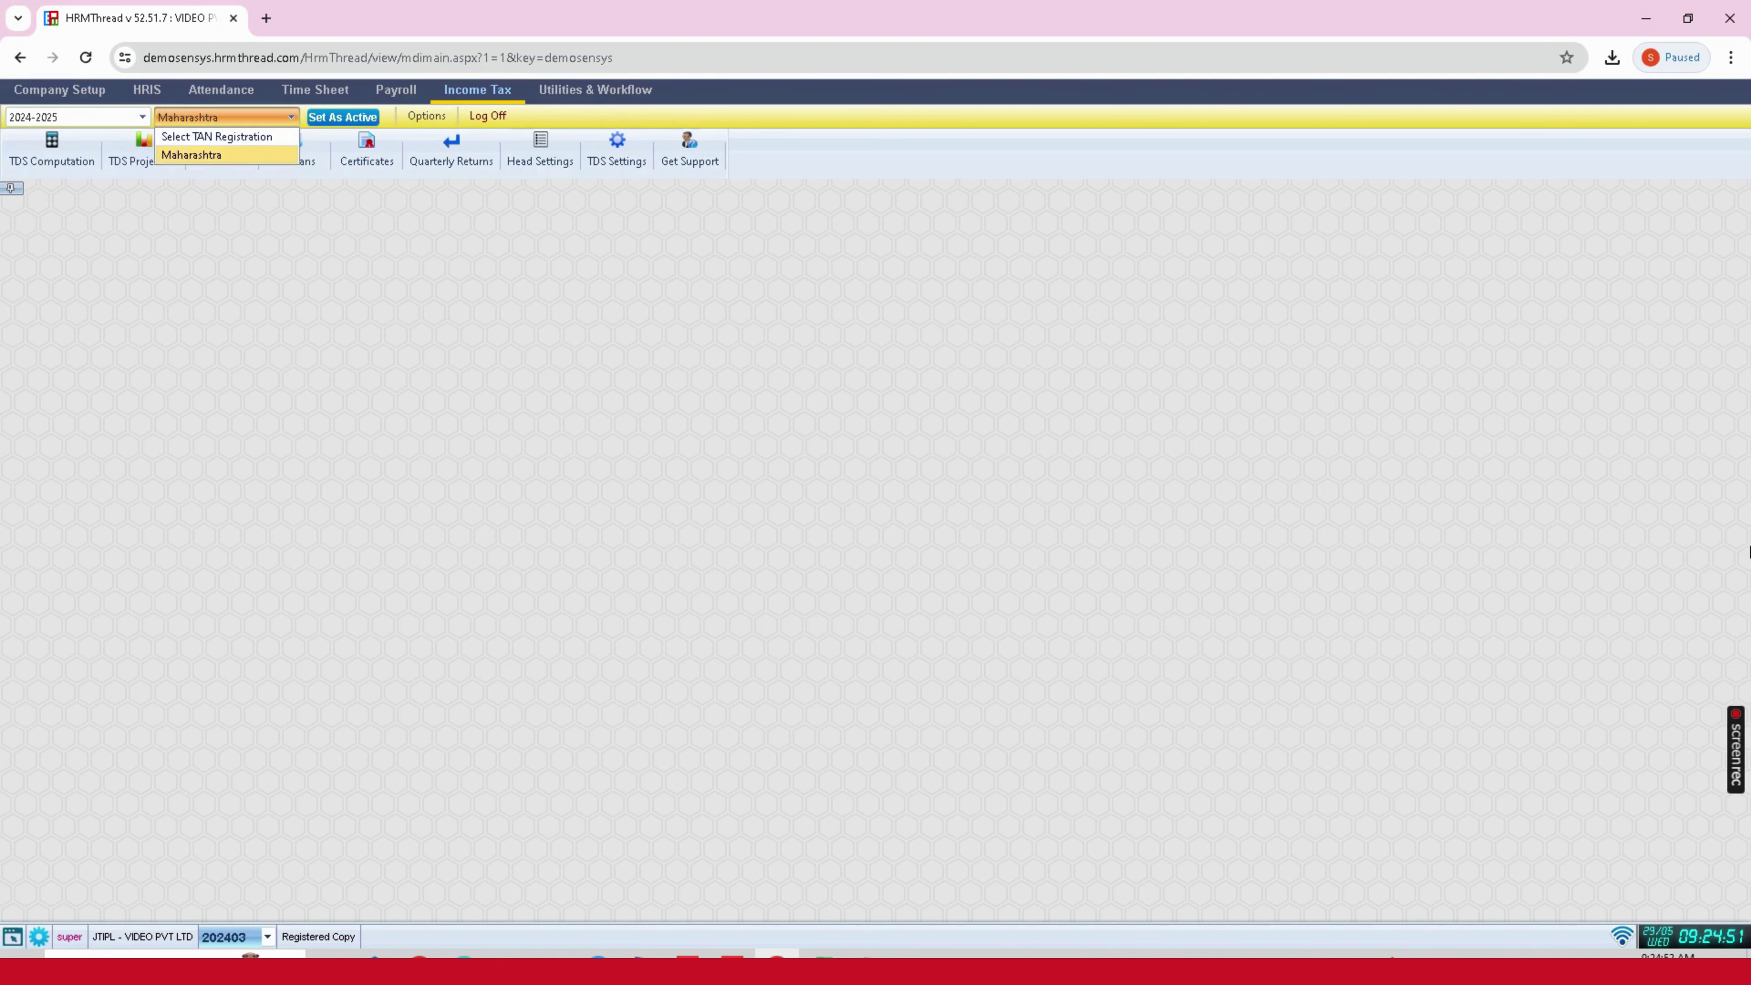
pyautogui.click(342, 117)
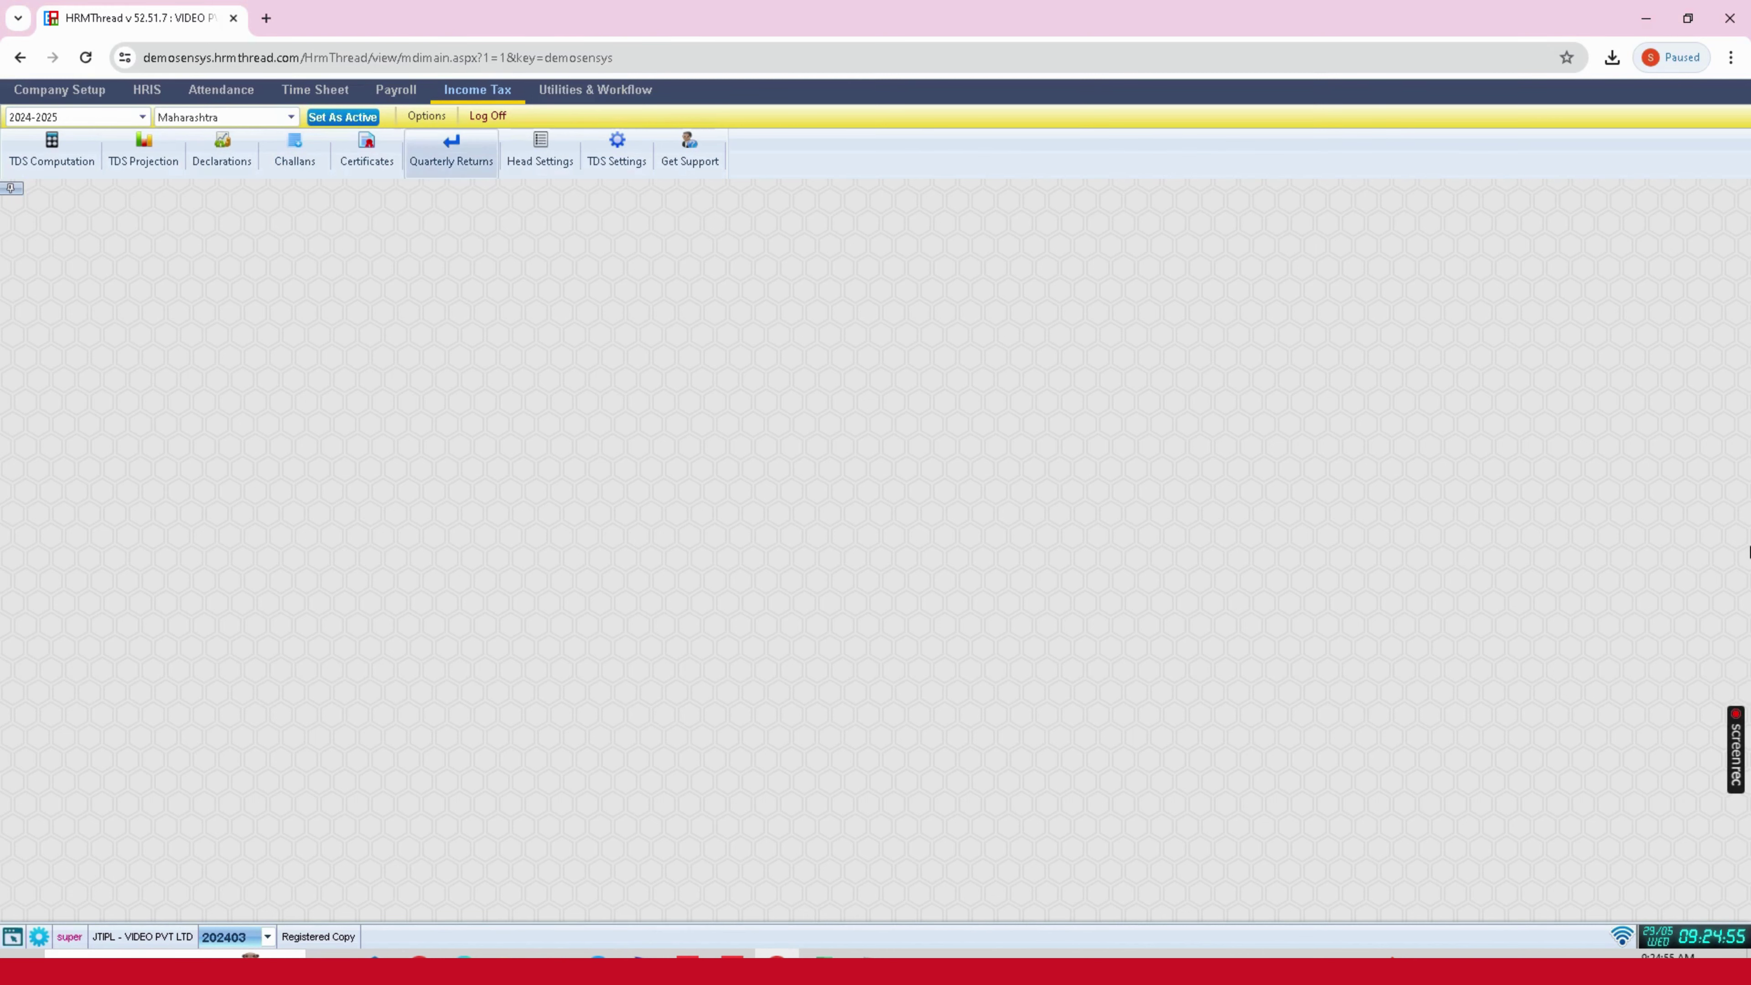
# Step: Open the quarterly returns, review the deductor information and select Quarter 4 (January-March)
pyautogui.click(451, 152)
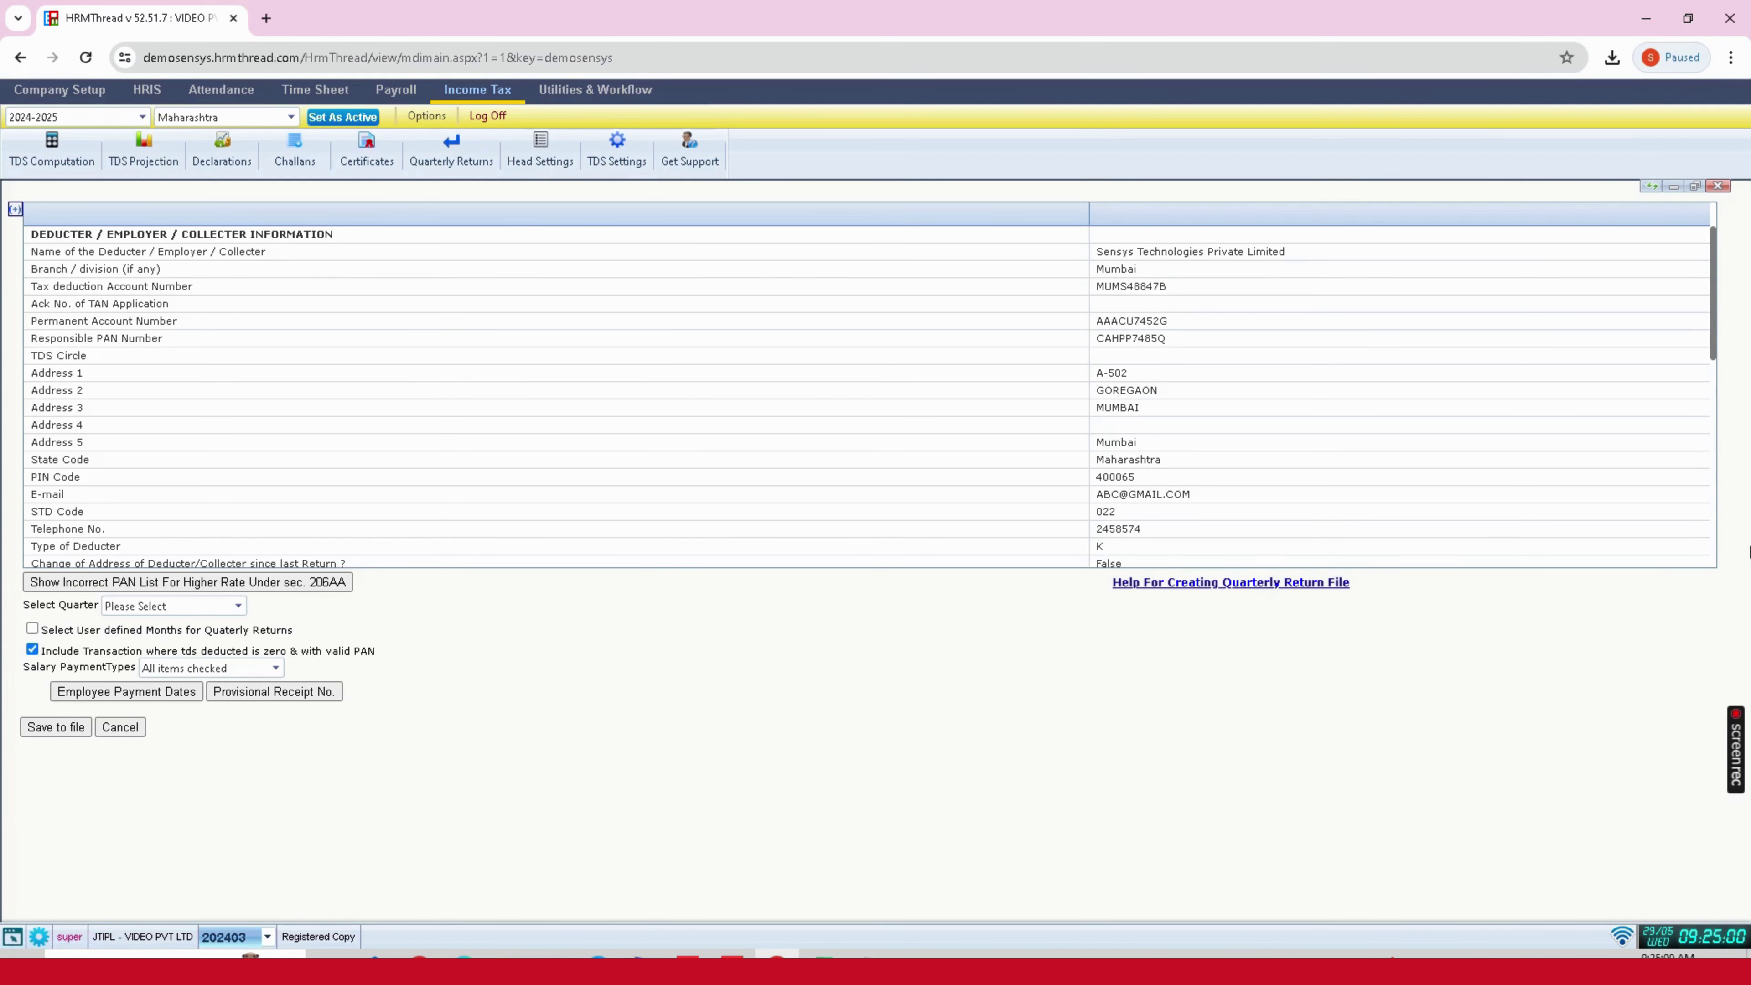
pyautogui.scroll(-10, 1748, 552)
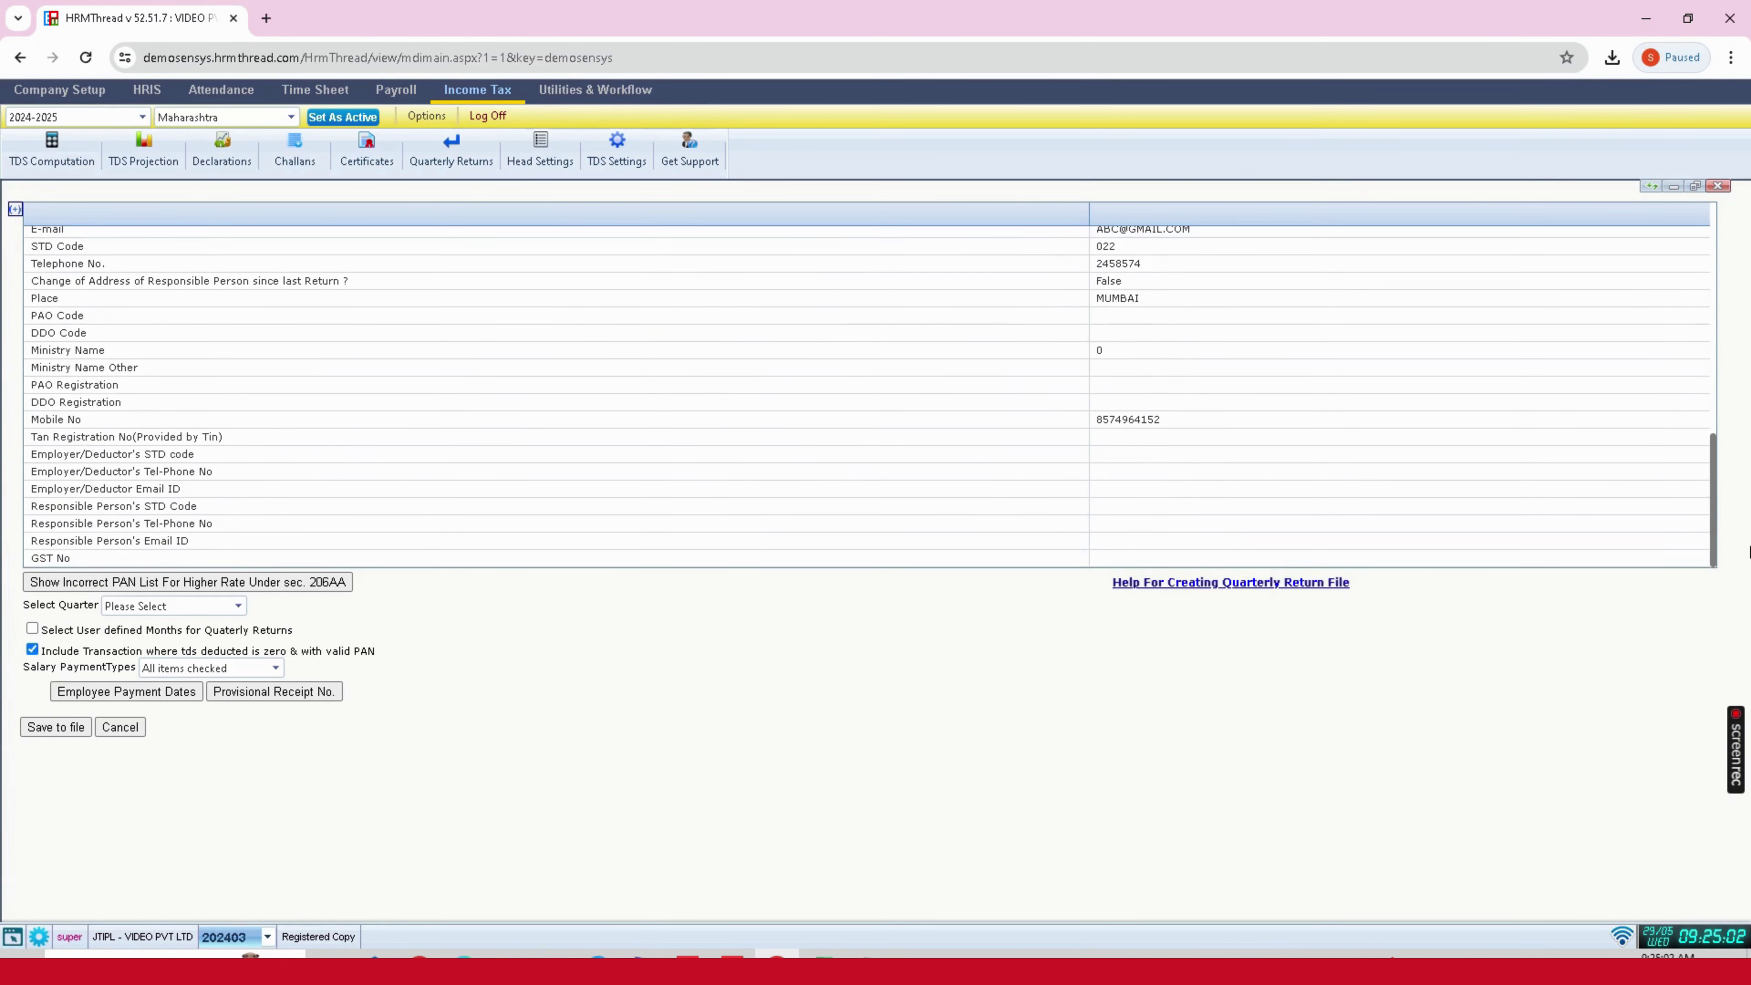
pyautogui.click(175, 607)
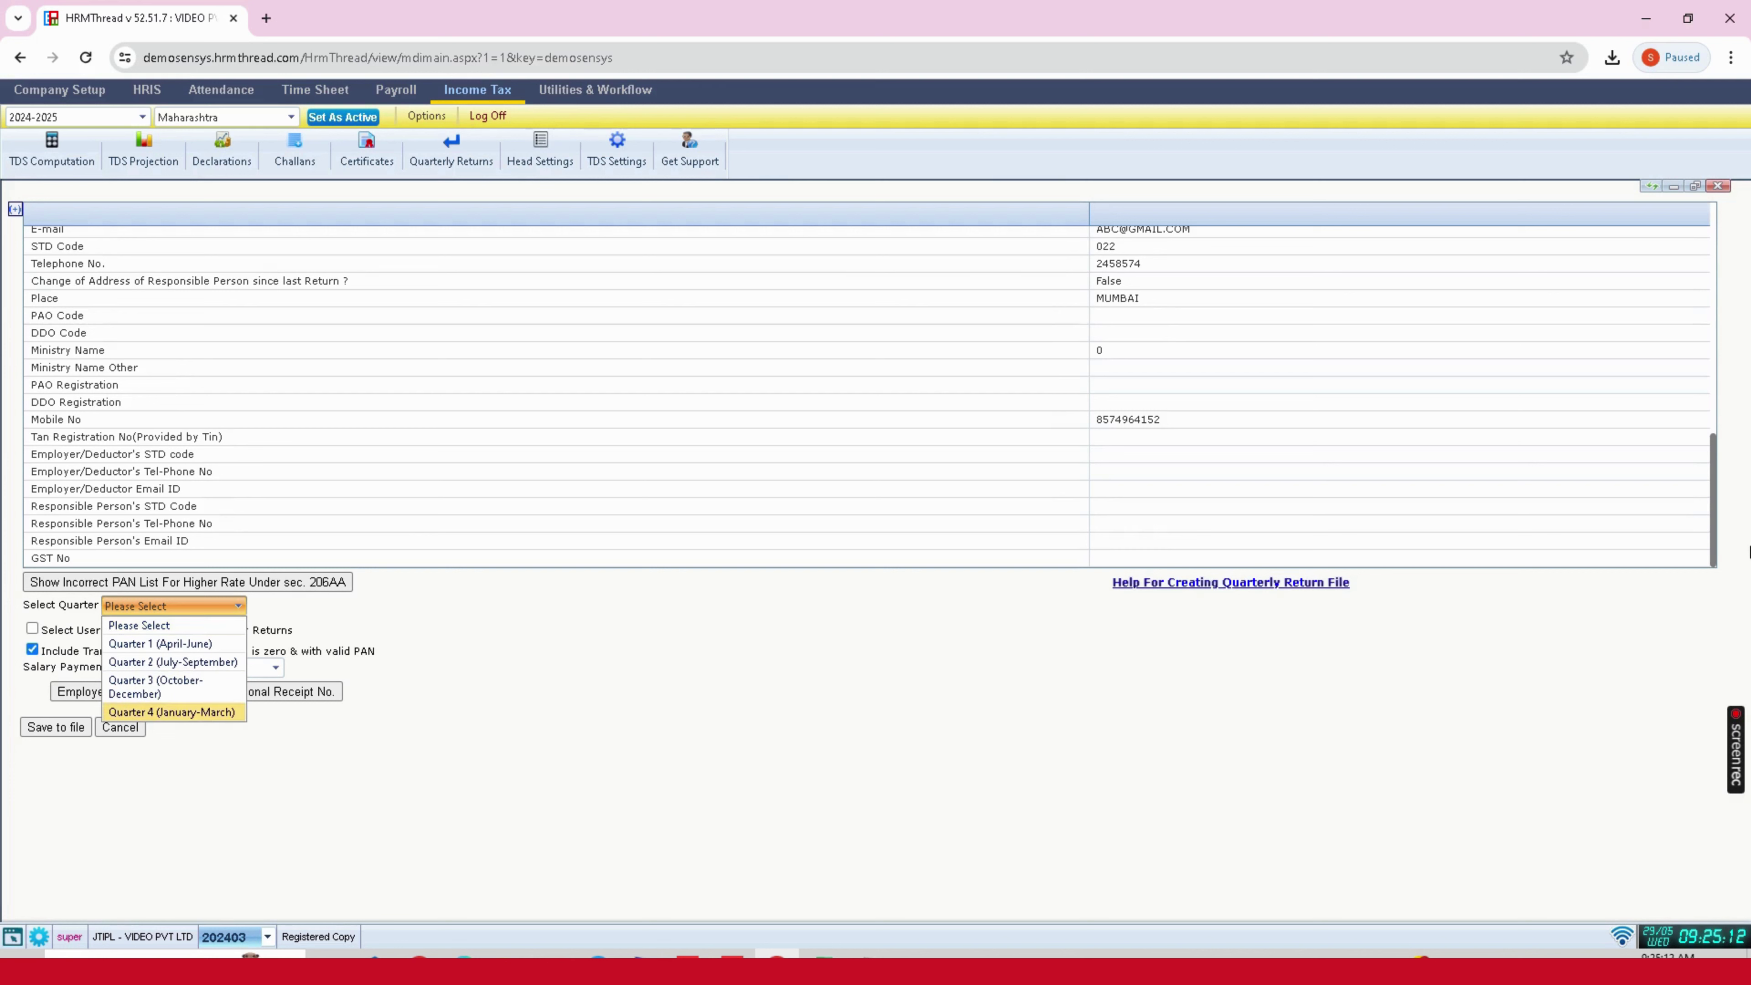
pyautogui.click(172, 712)
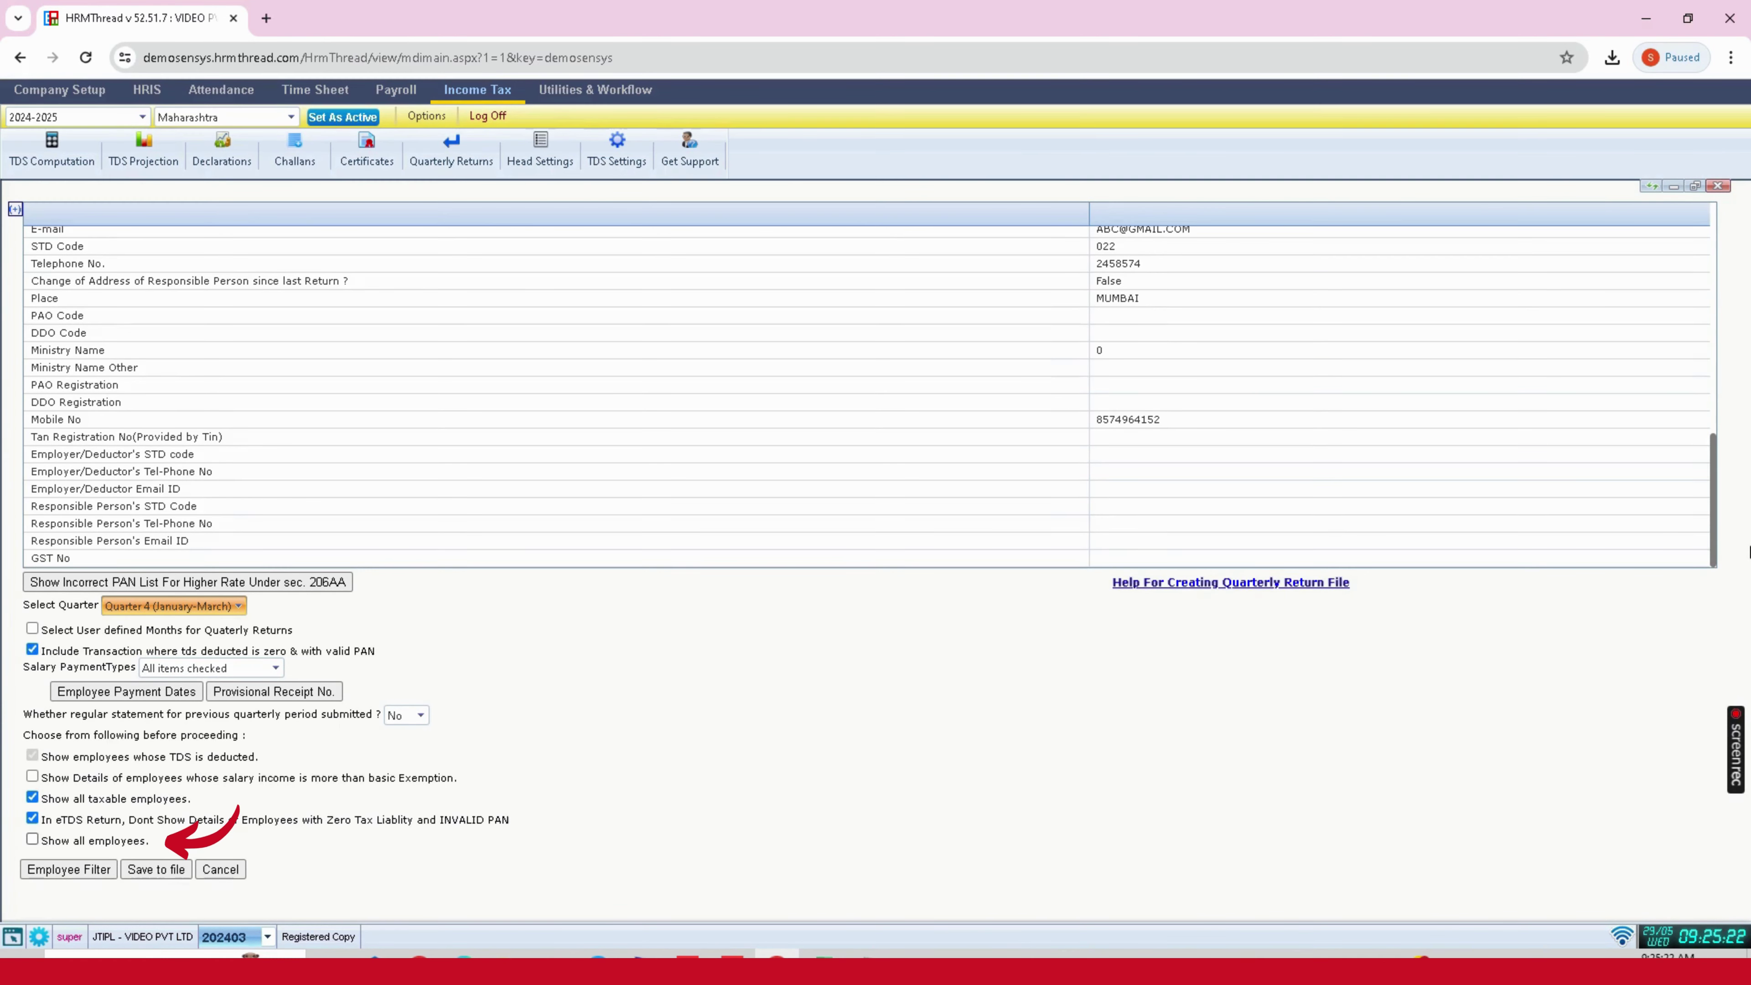
# Step: Enable showing all employees in the return and accept the selection of all filtered employees
pyautogui.click(32, 838)
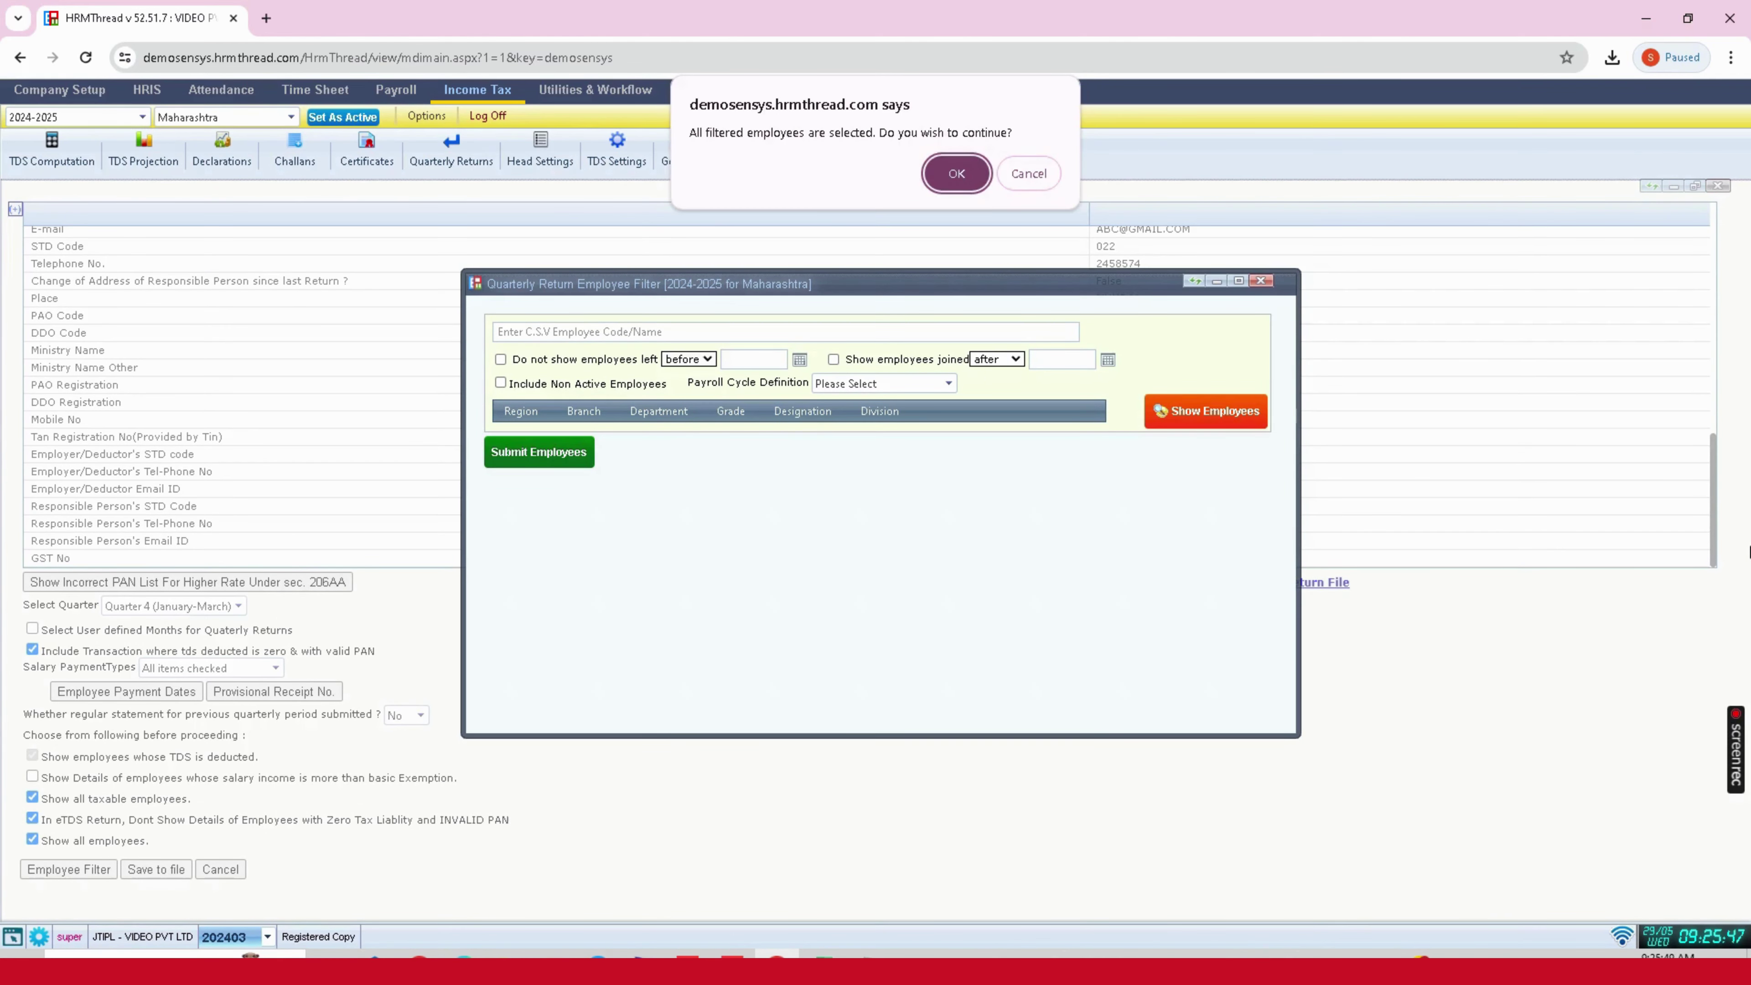
pyautogui.press('Return')
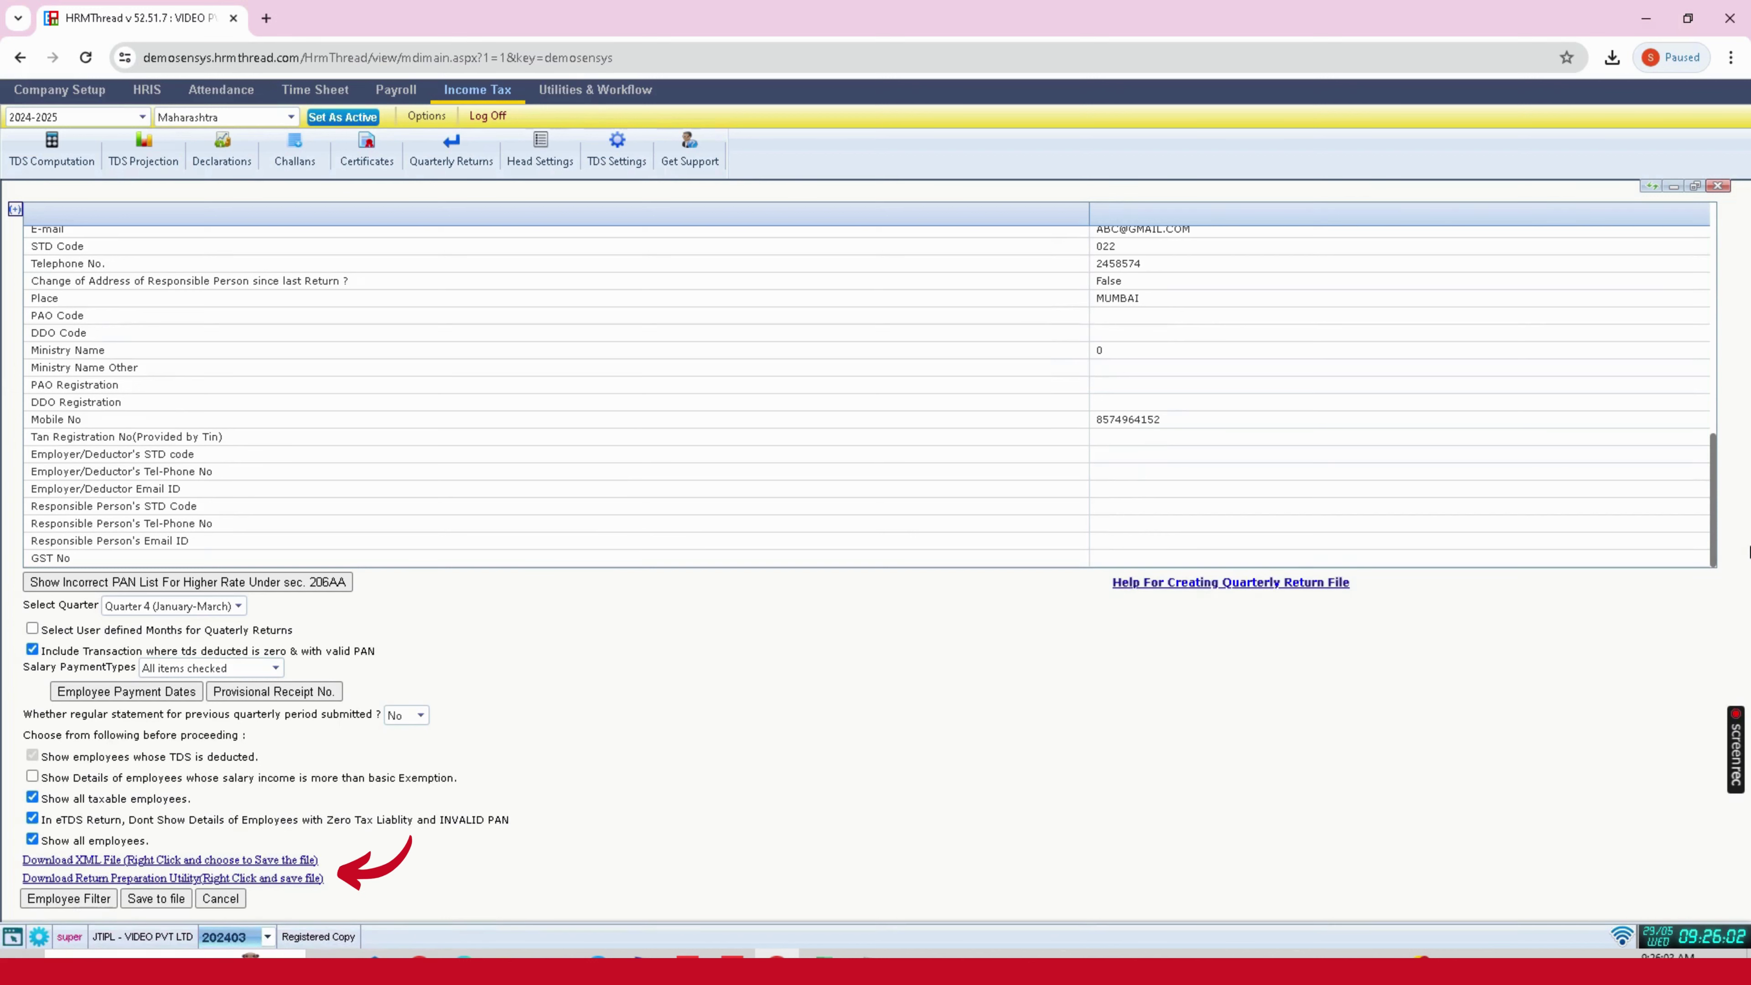
pyautogui.rightClick(275, 860)
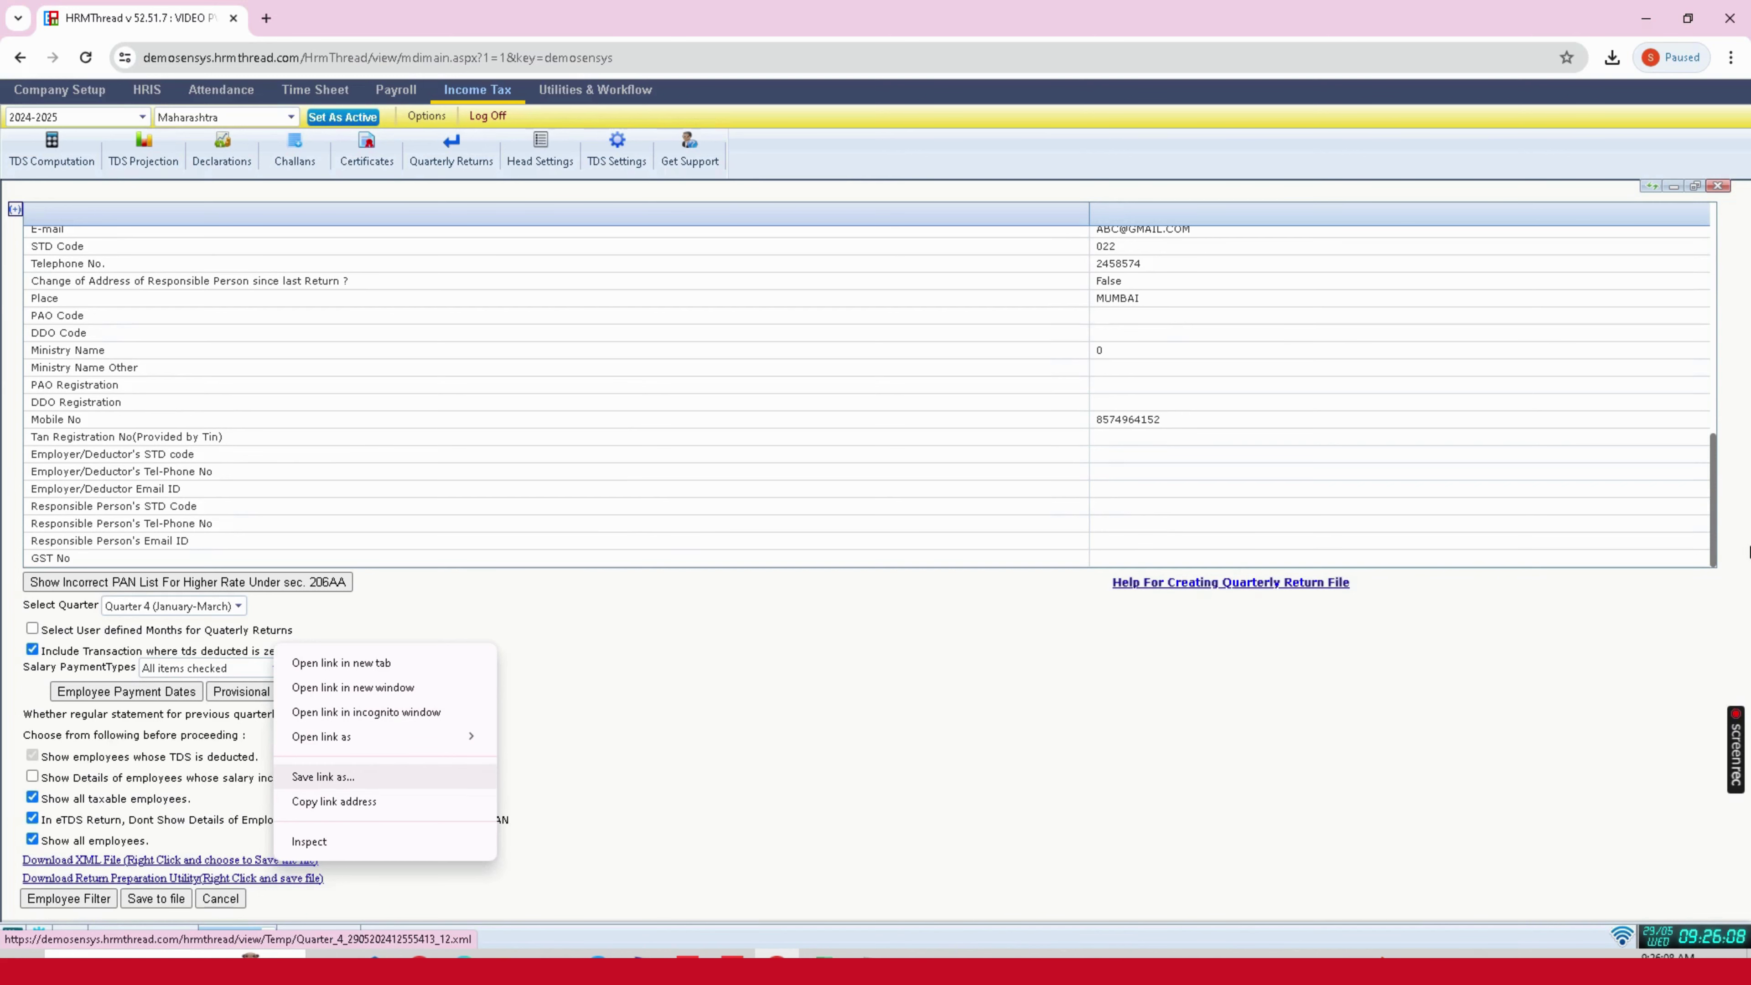
pyautogui.click(323, 778)
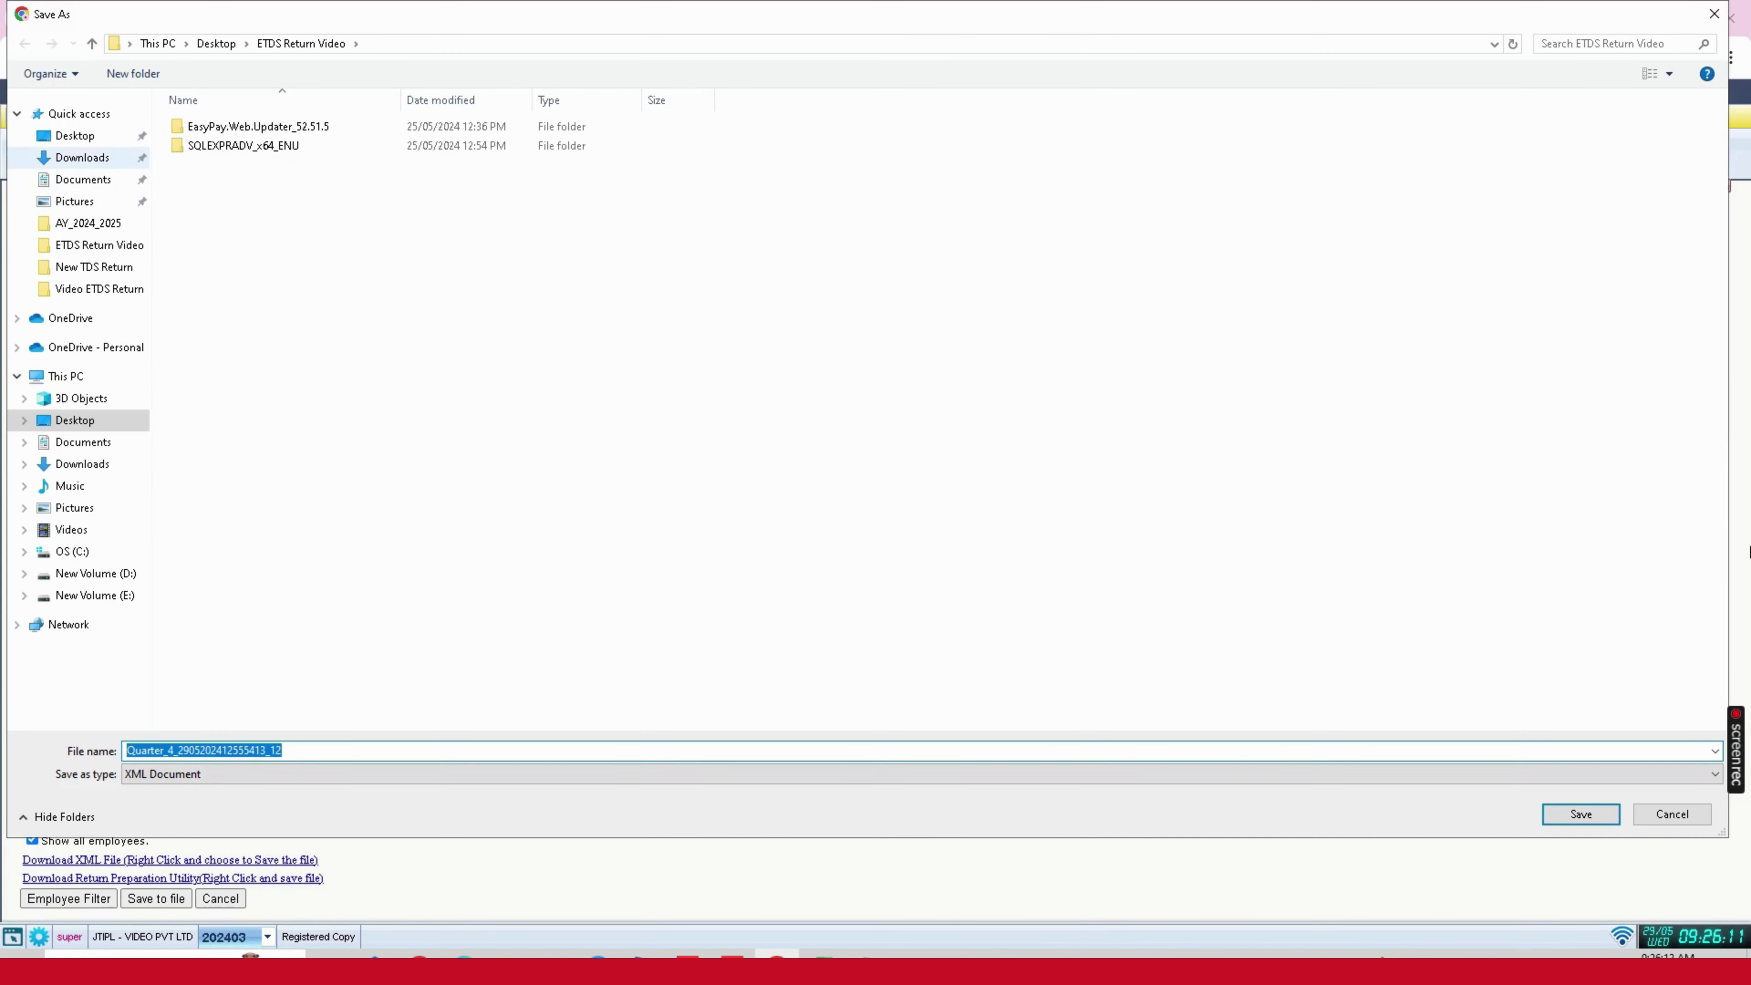
pyautogui.click(75, 136)
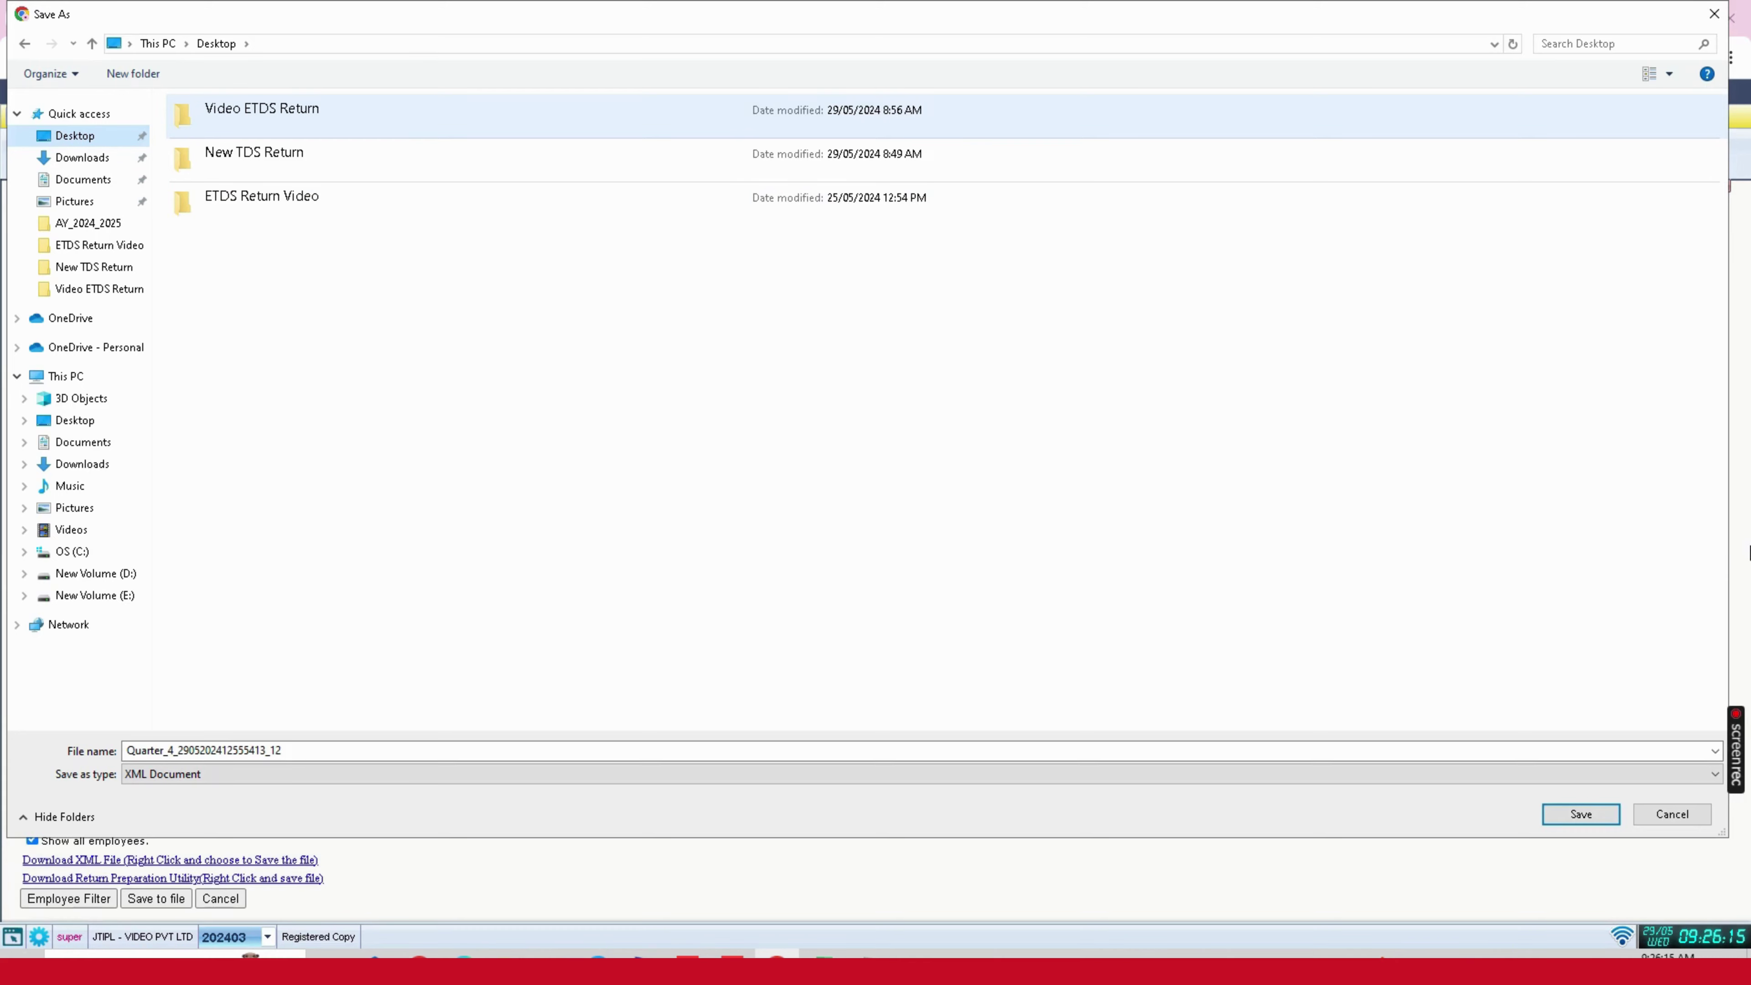
pyautogui.doubleClick(261, 111)
pyautogui.press('Return')
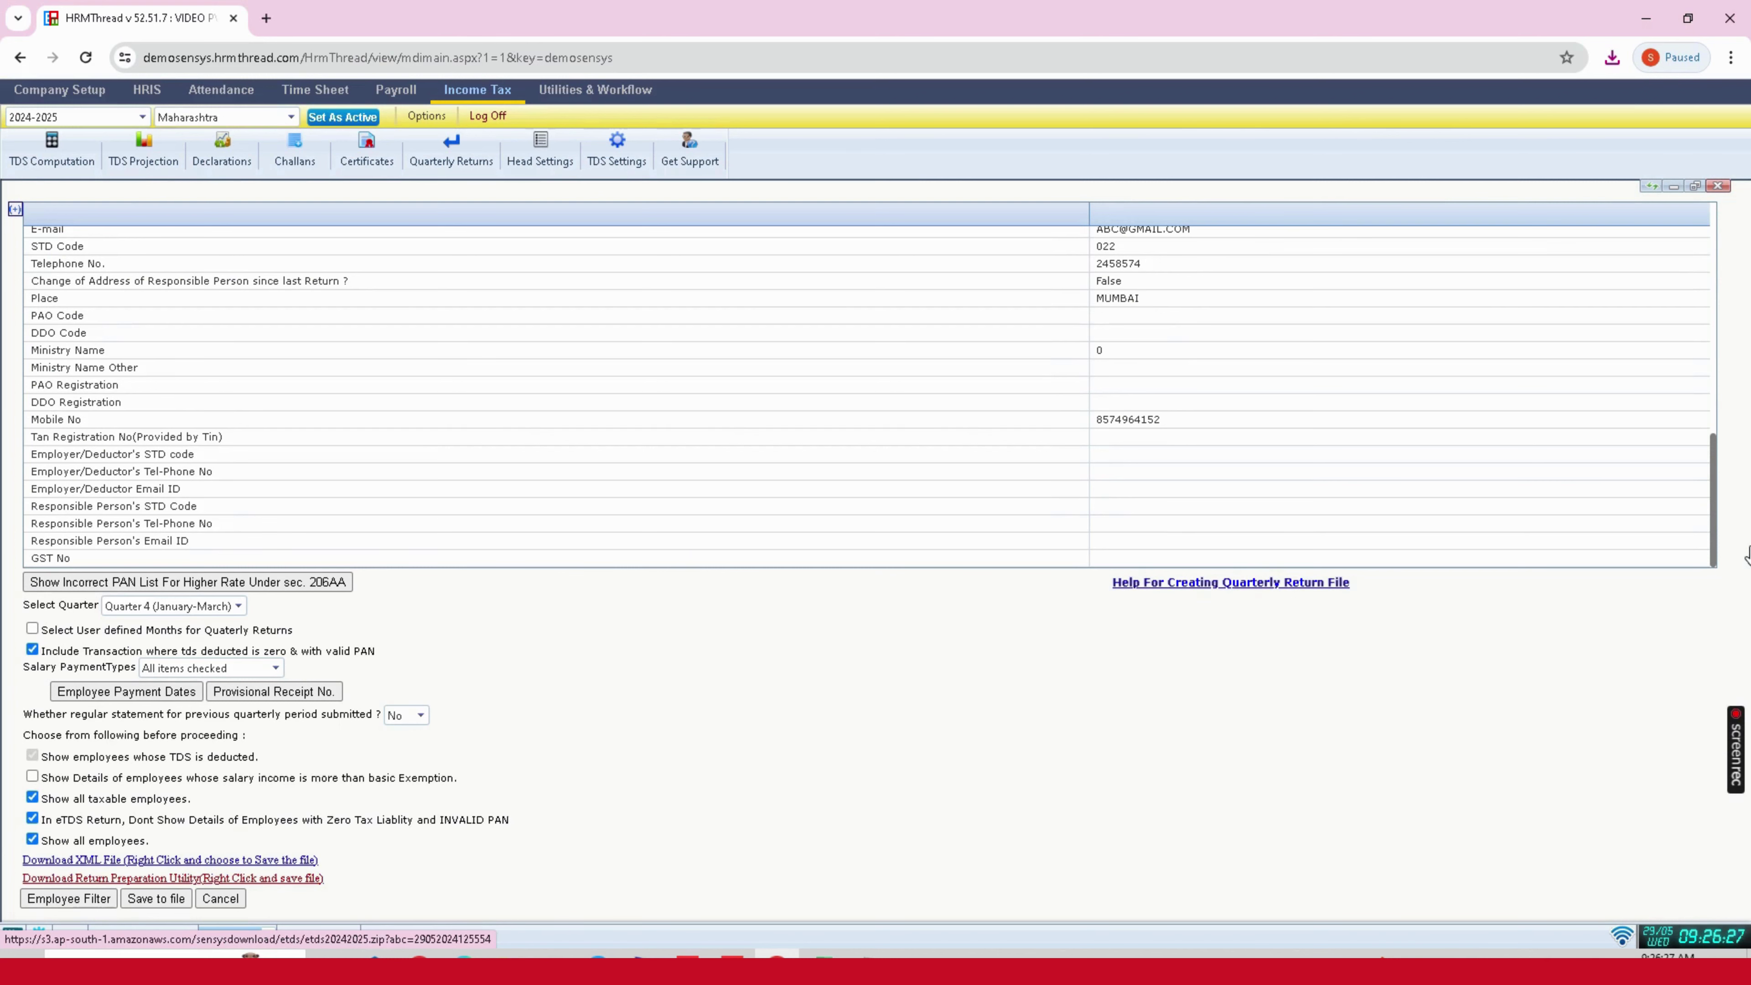
# Step: Save the Return Preparation Utility as the etds20242025 ZIP archive in the Video ETDS Return folder
pyautogui.rightClick(306, 878)
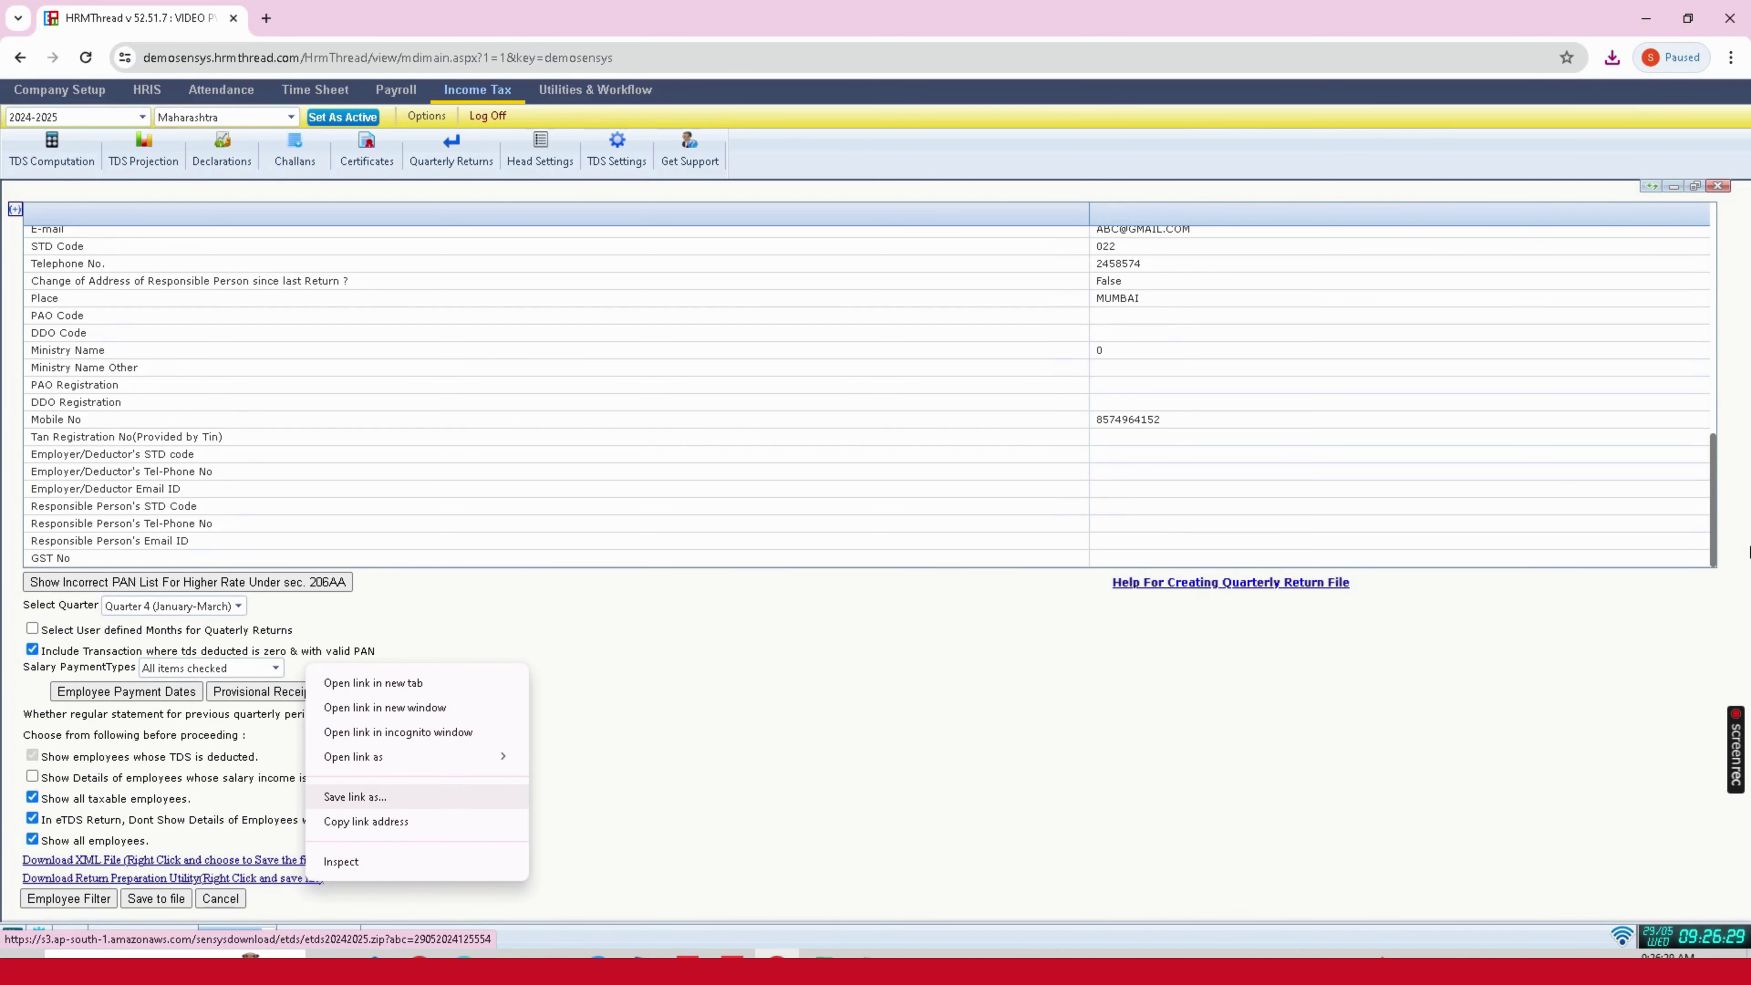
pyautogui.click(355, 797)
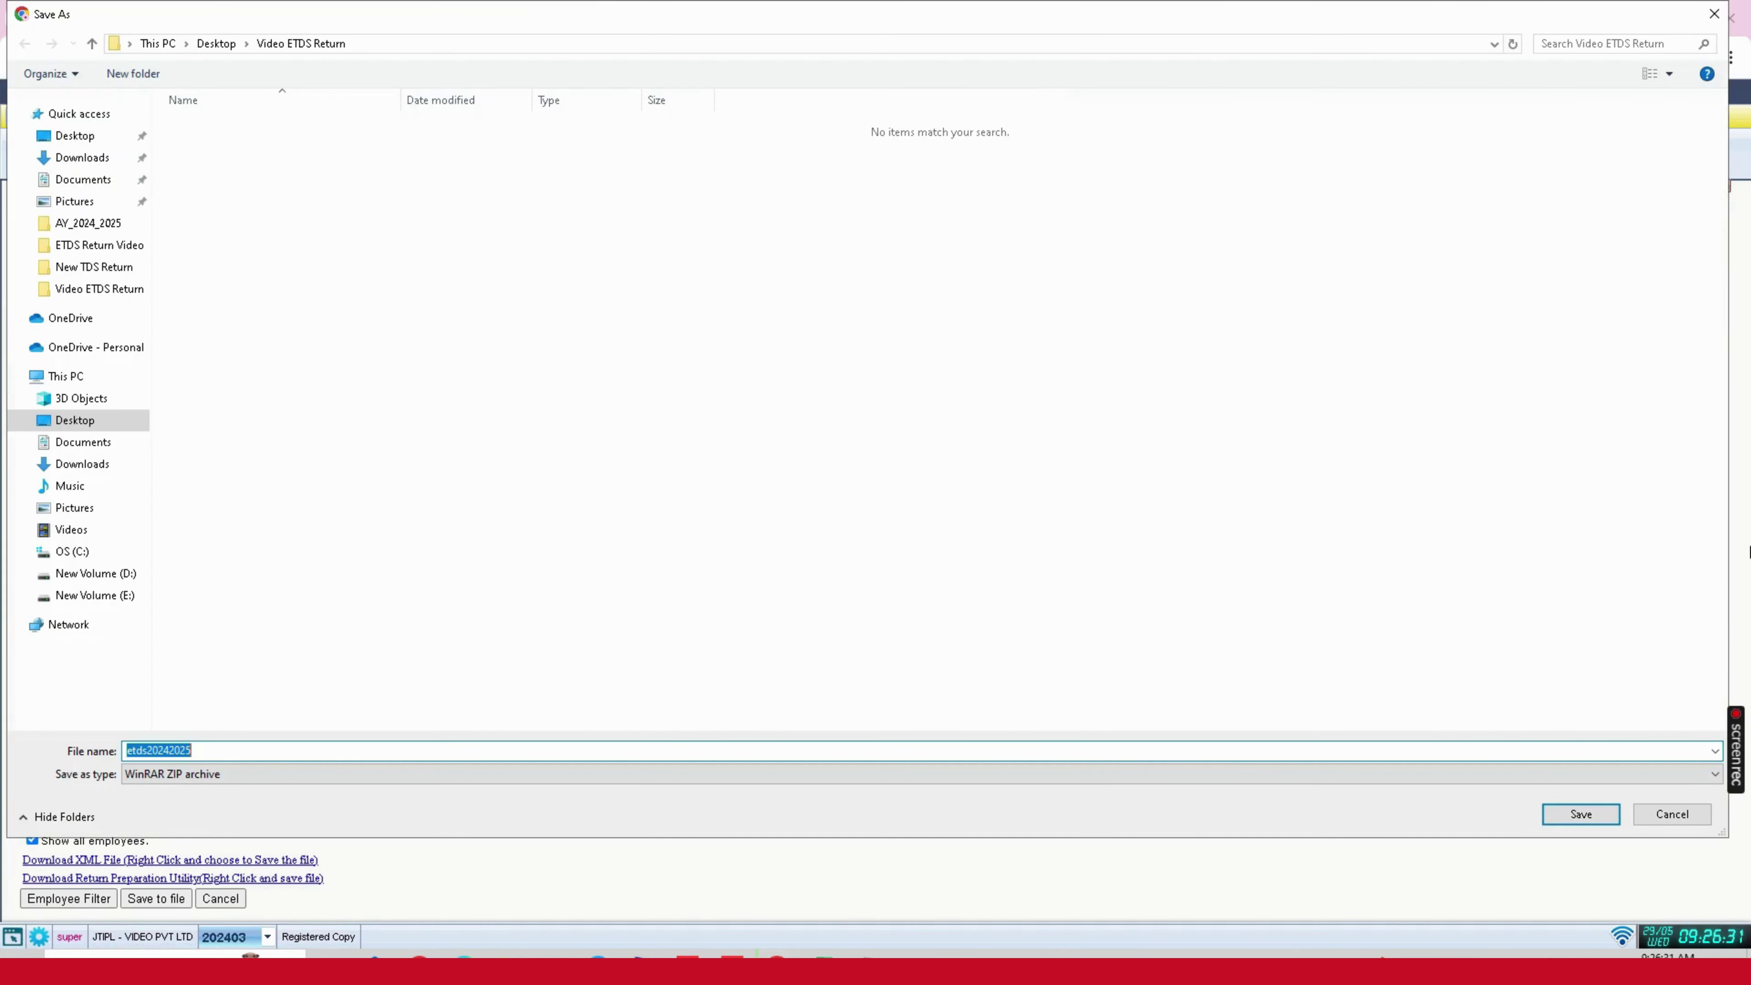
pyautogui.press('Return')
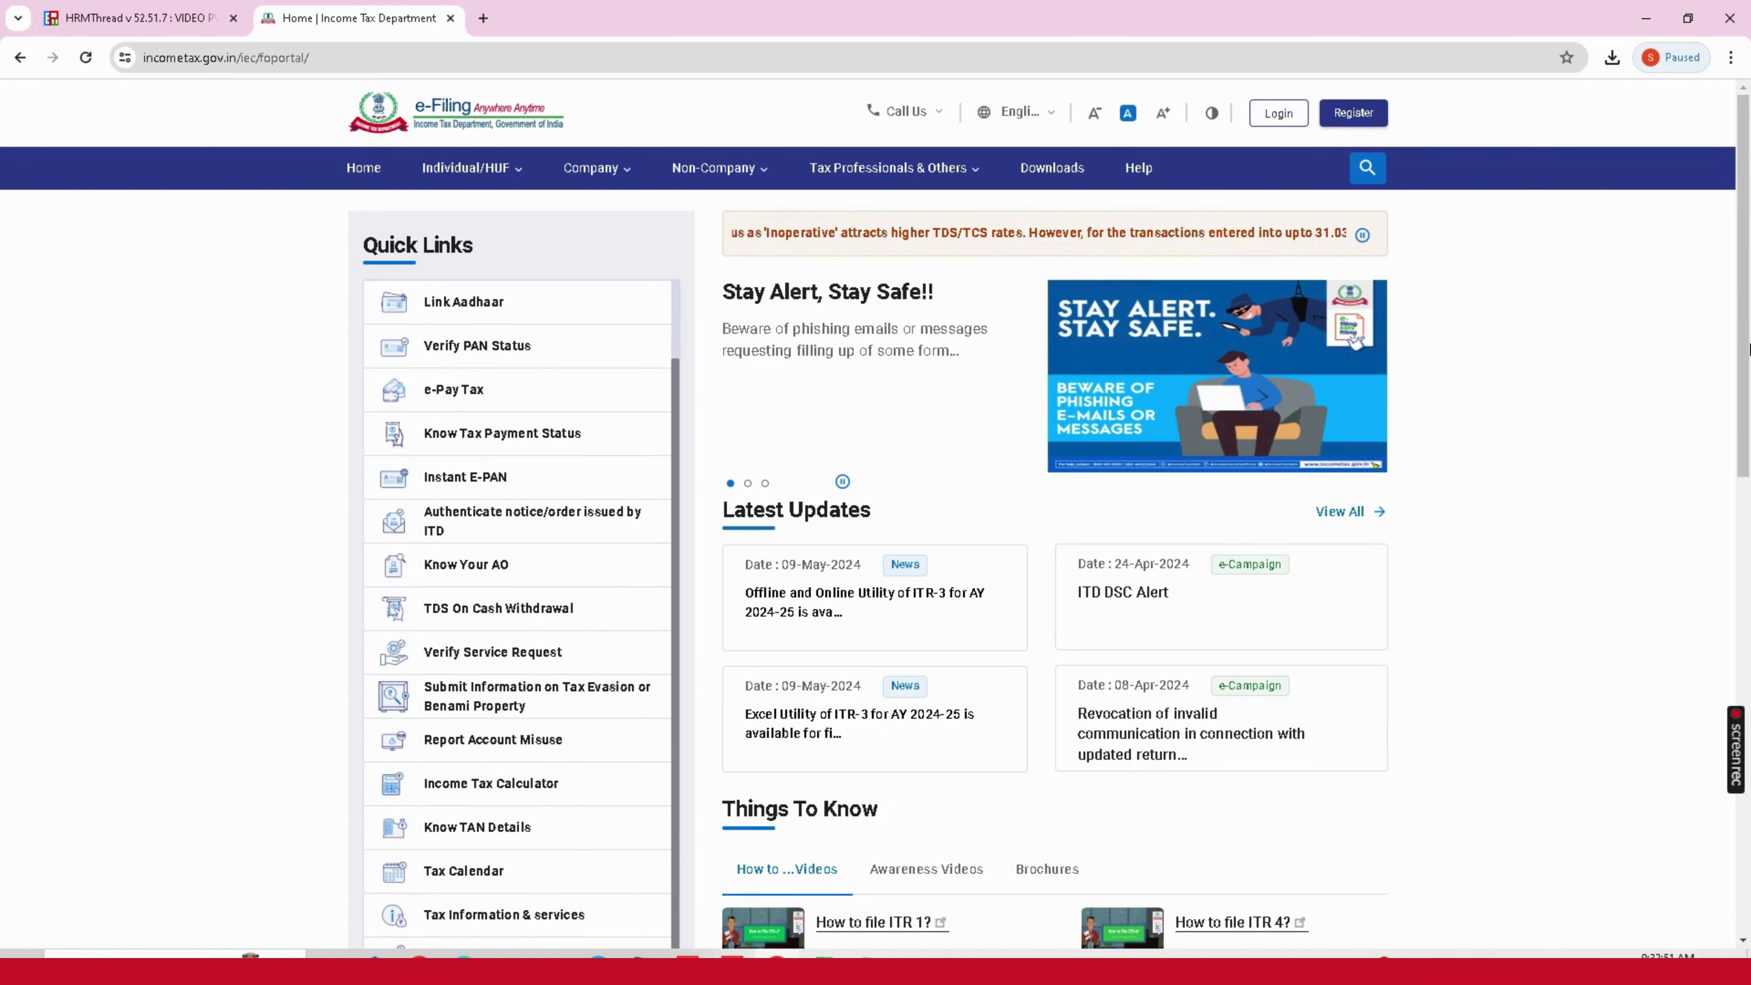
# Step: Open Download CSI File on the e-Filing portal and enter the company's TAN and its confirmation
pyautogui.scroll(-4, 503, 772)
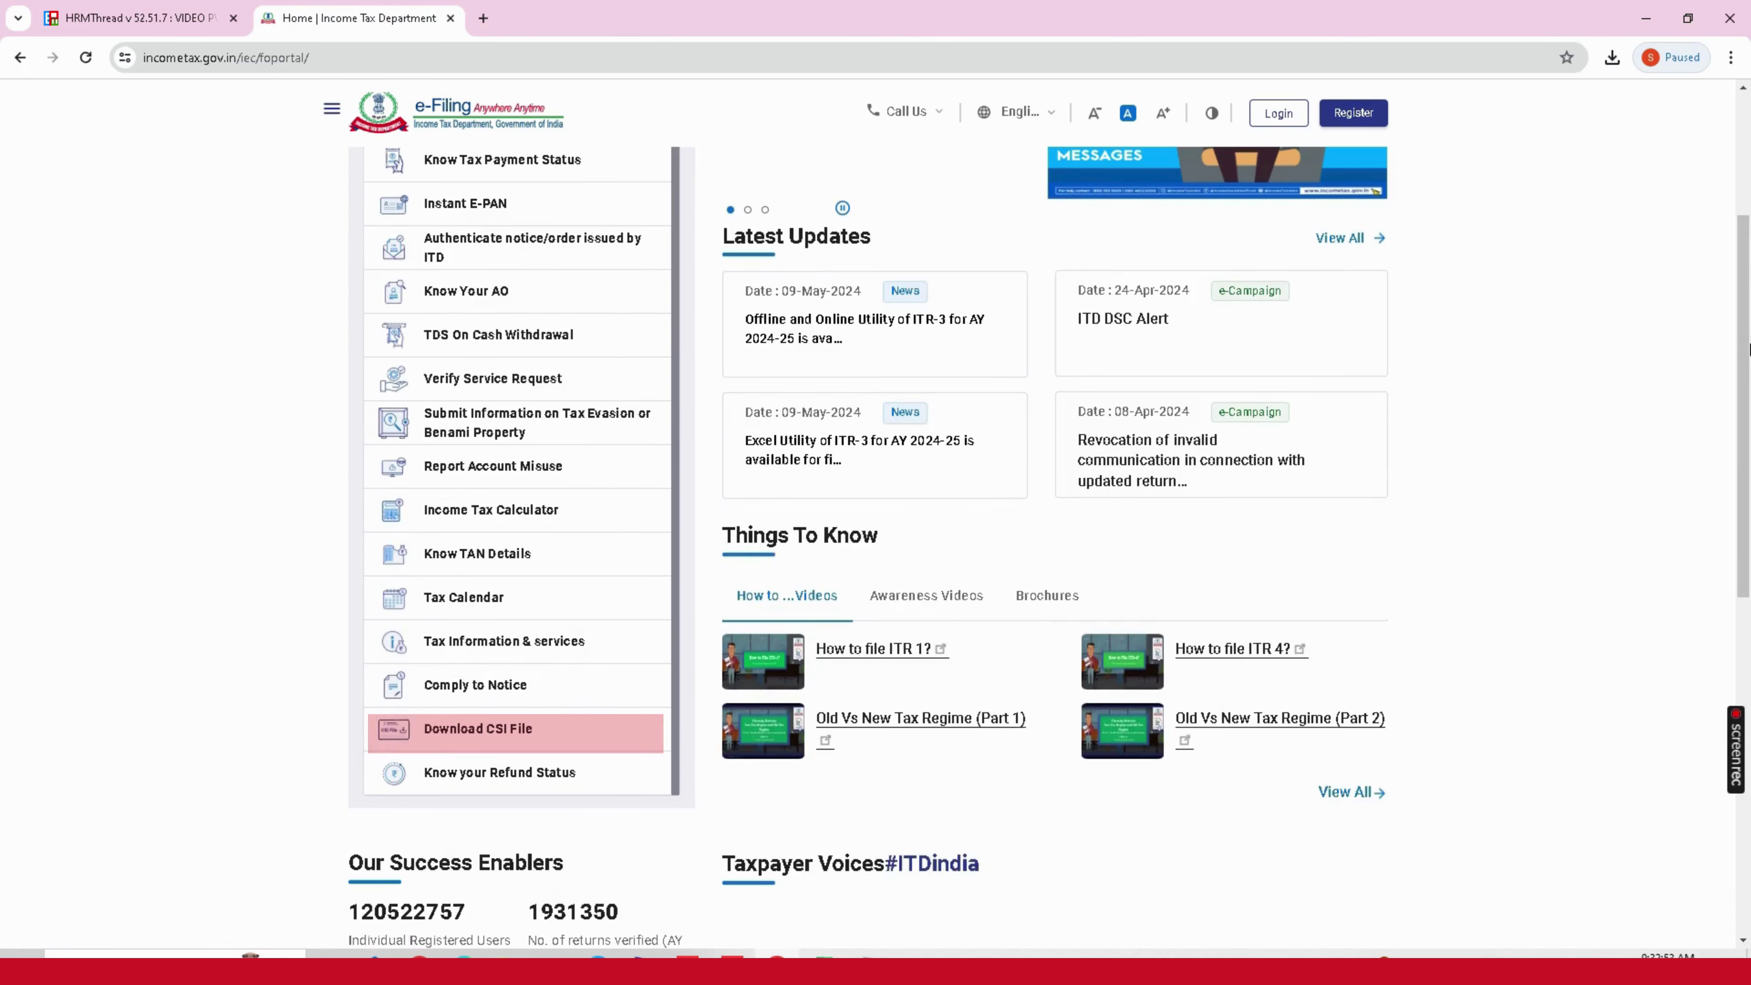
pyautogui.click(483, 731)
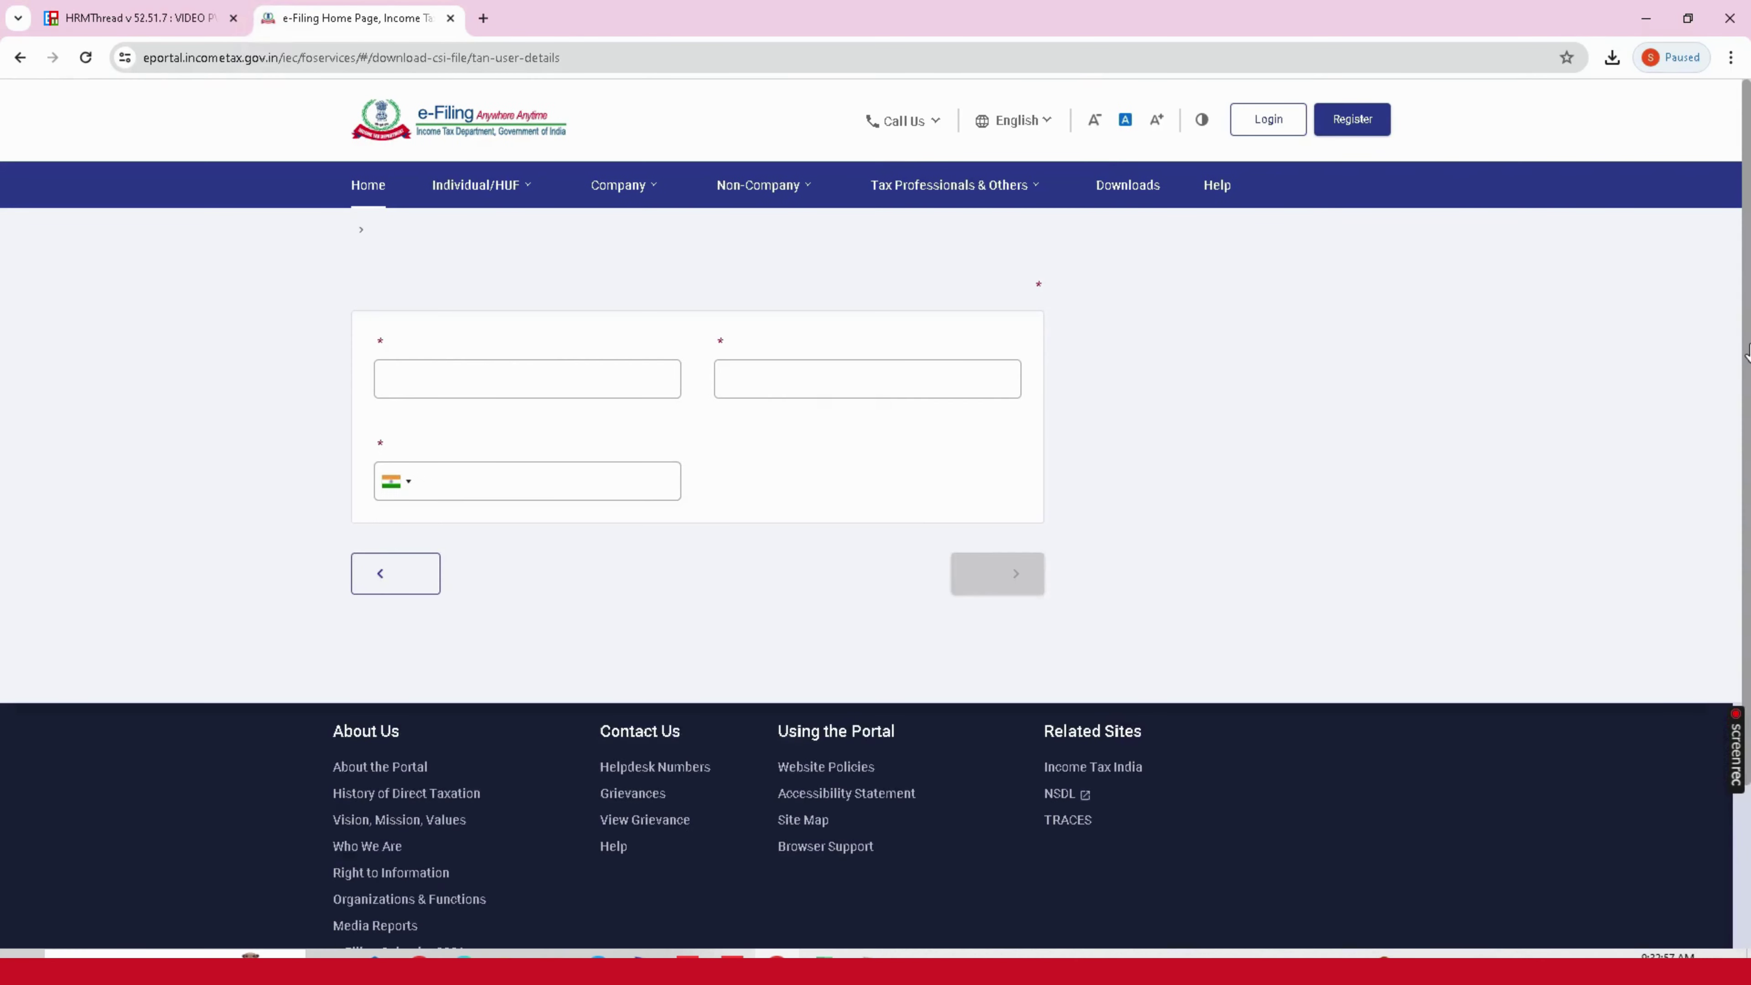
pyautogui.hotkey('ctrl', 'v')
pyautogui.click(867, 438)
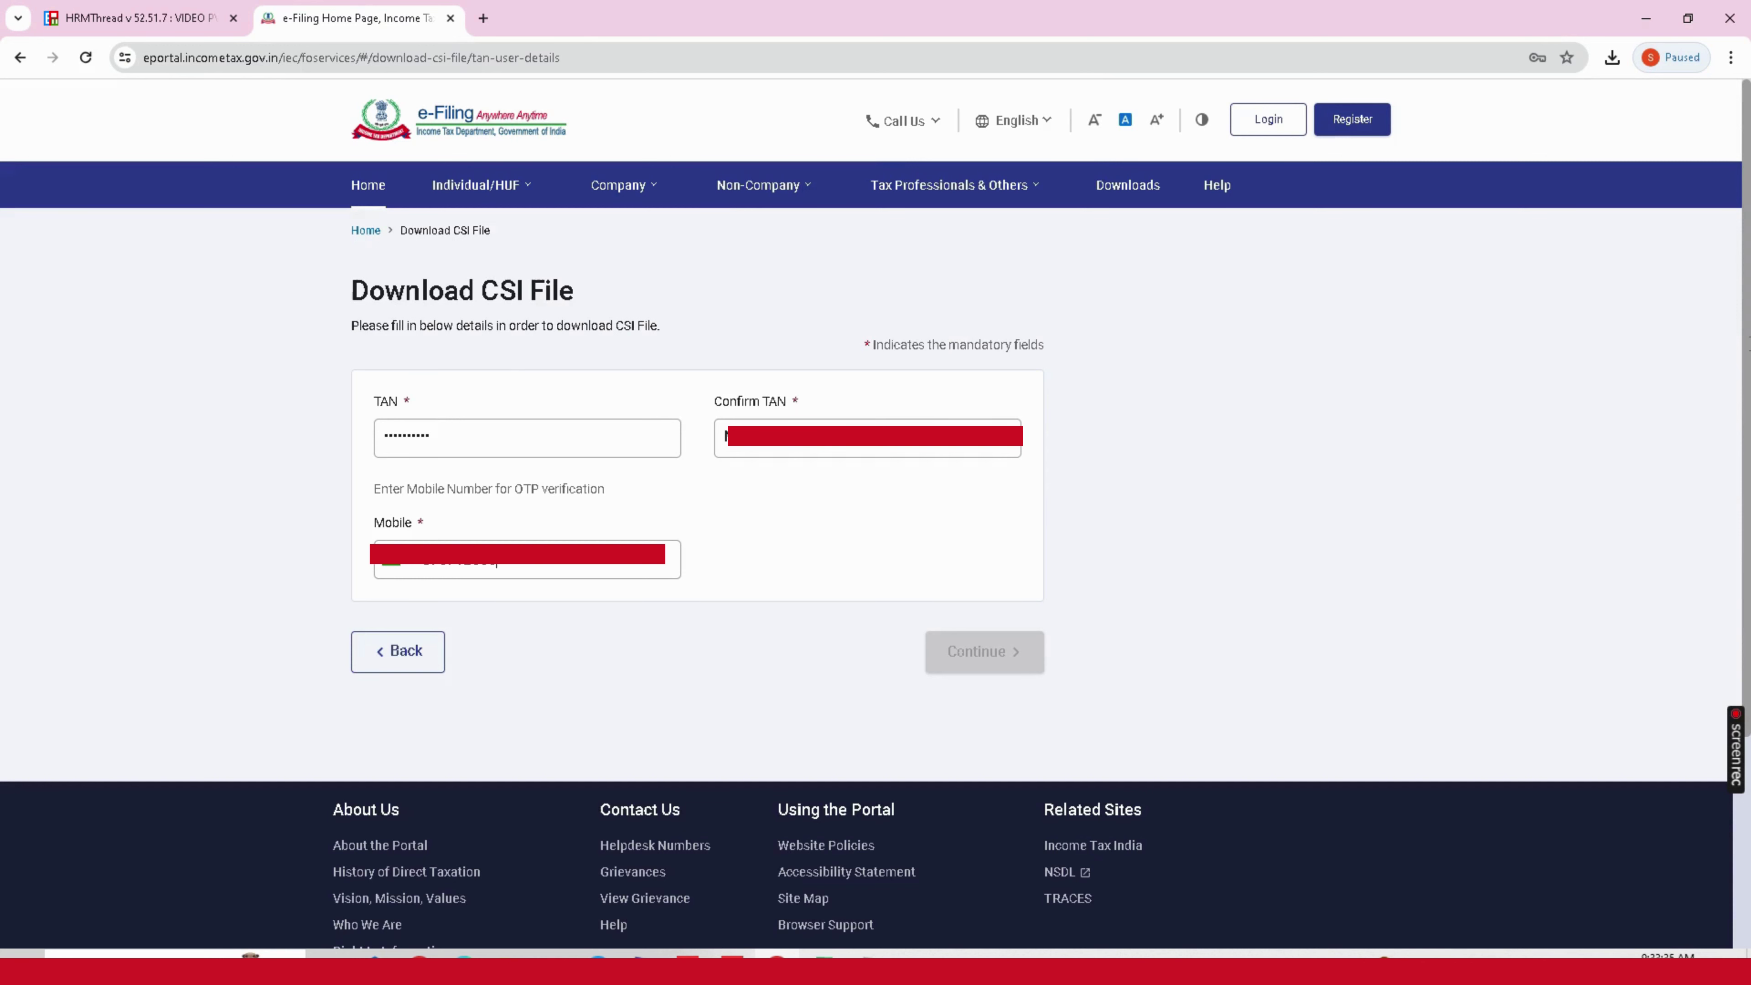
# Step: Enter the mobile number, verify it with the mobile OTP and continue to the CSI file download
pyautogui.write('1')
pyautogui.press('Return')
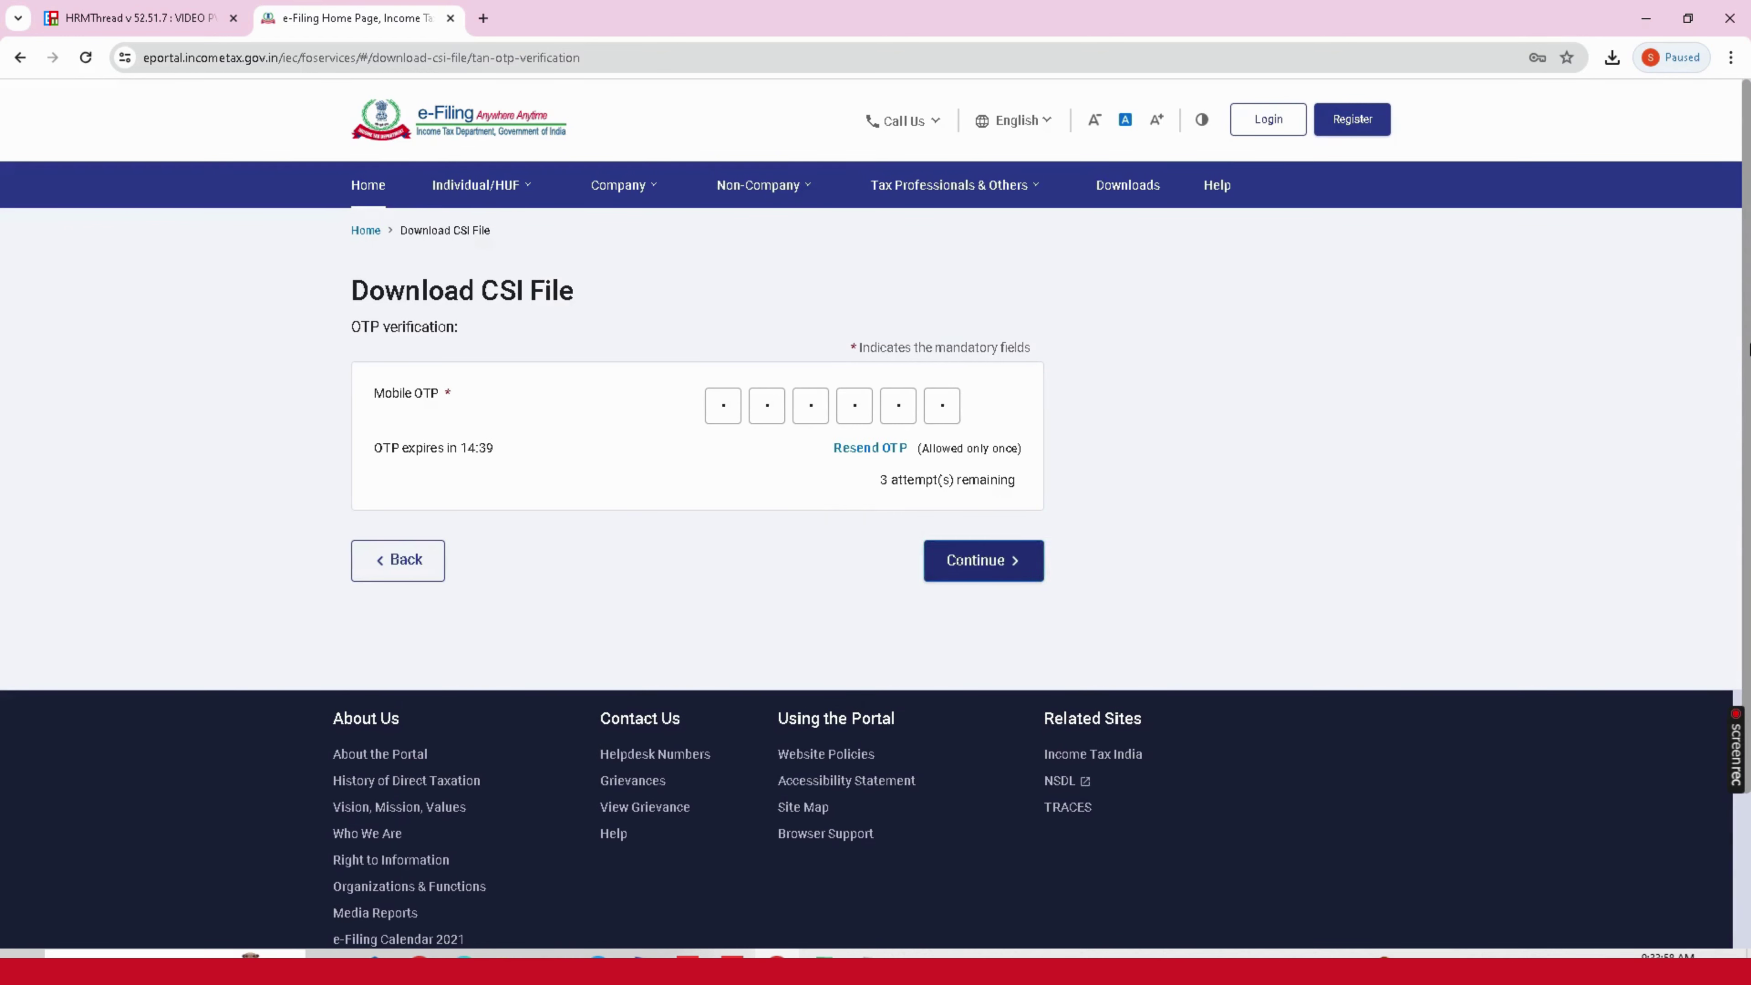
pyautogui.press('Return')
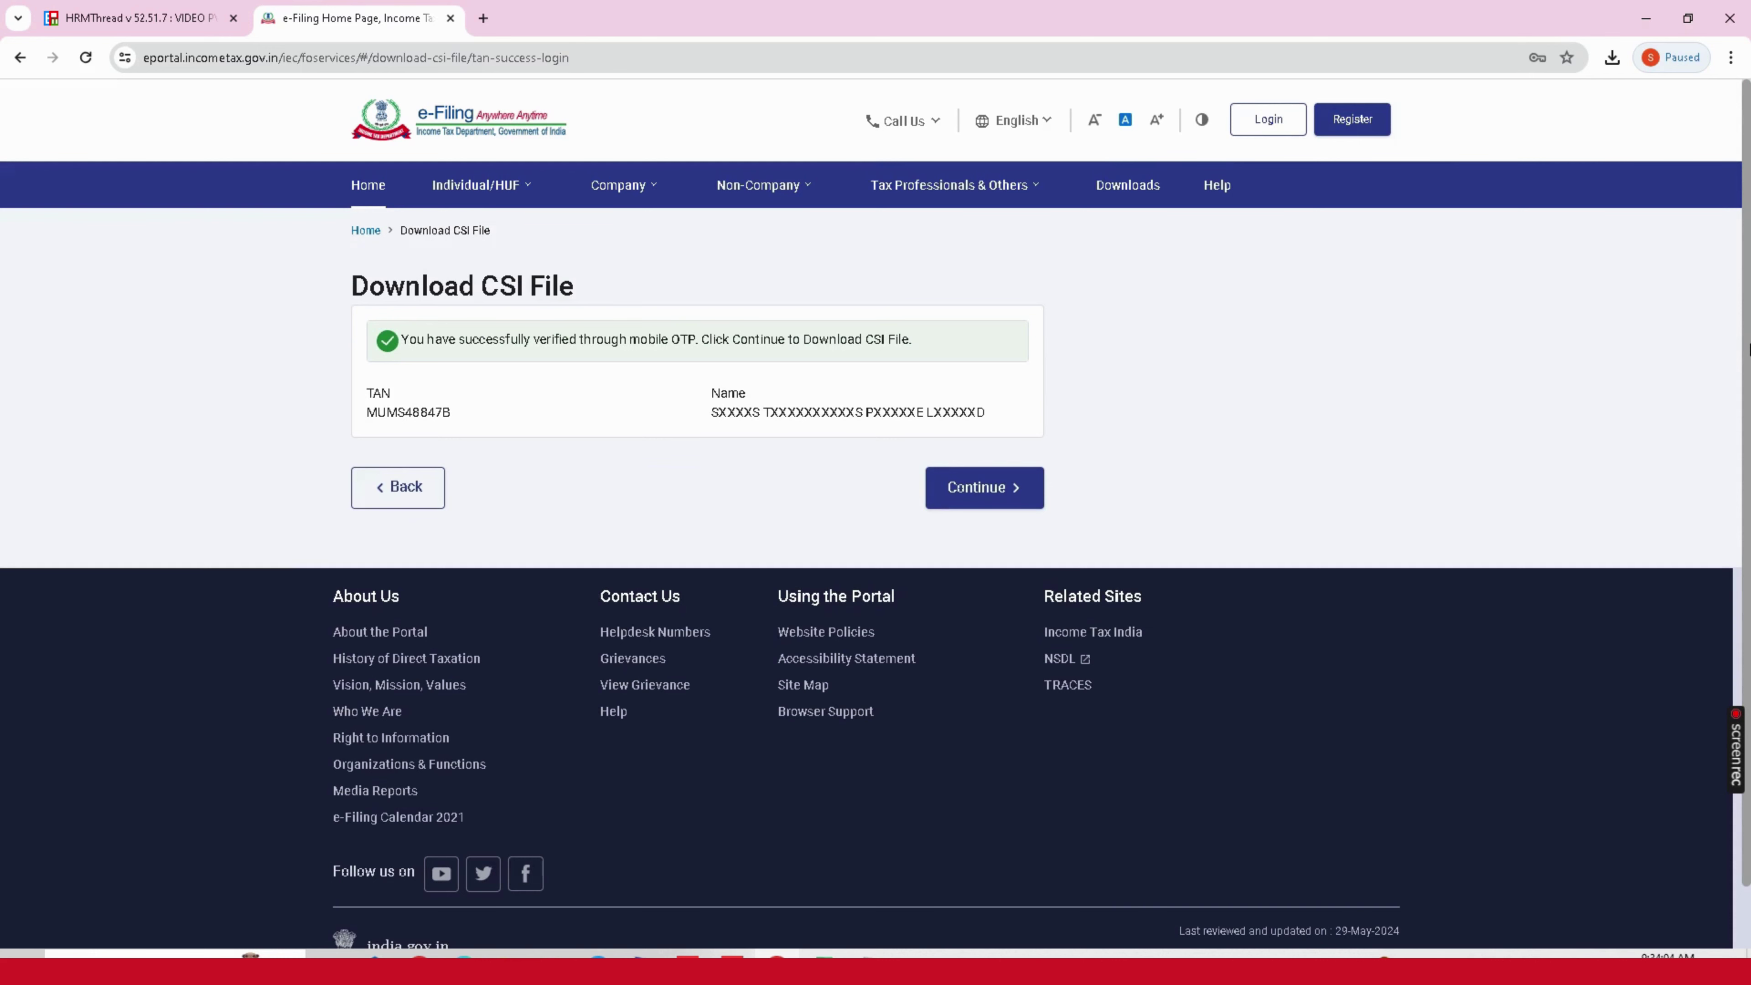
pyautogui.click(984, 487)
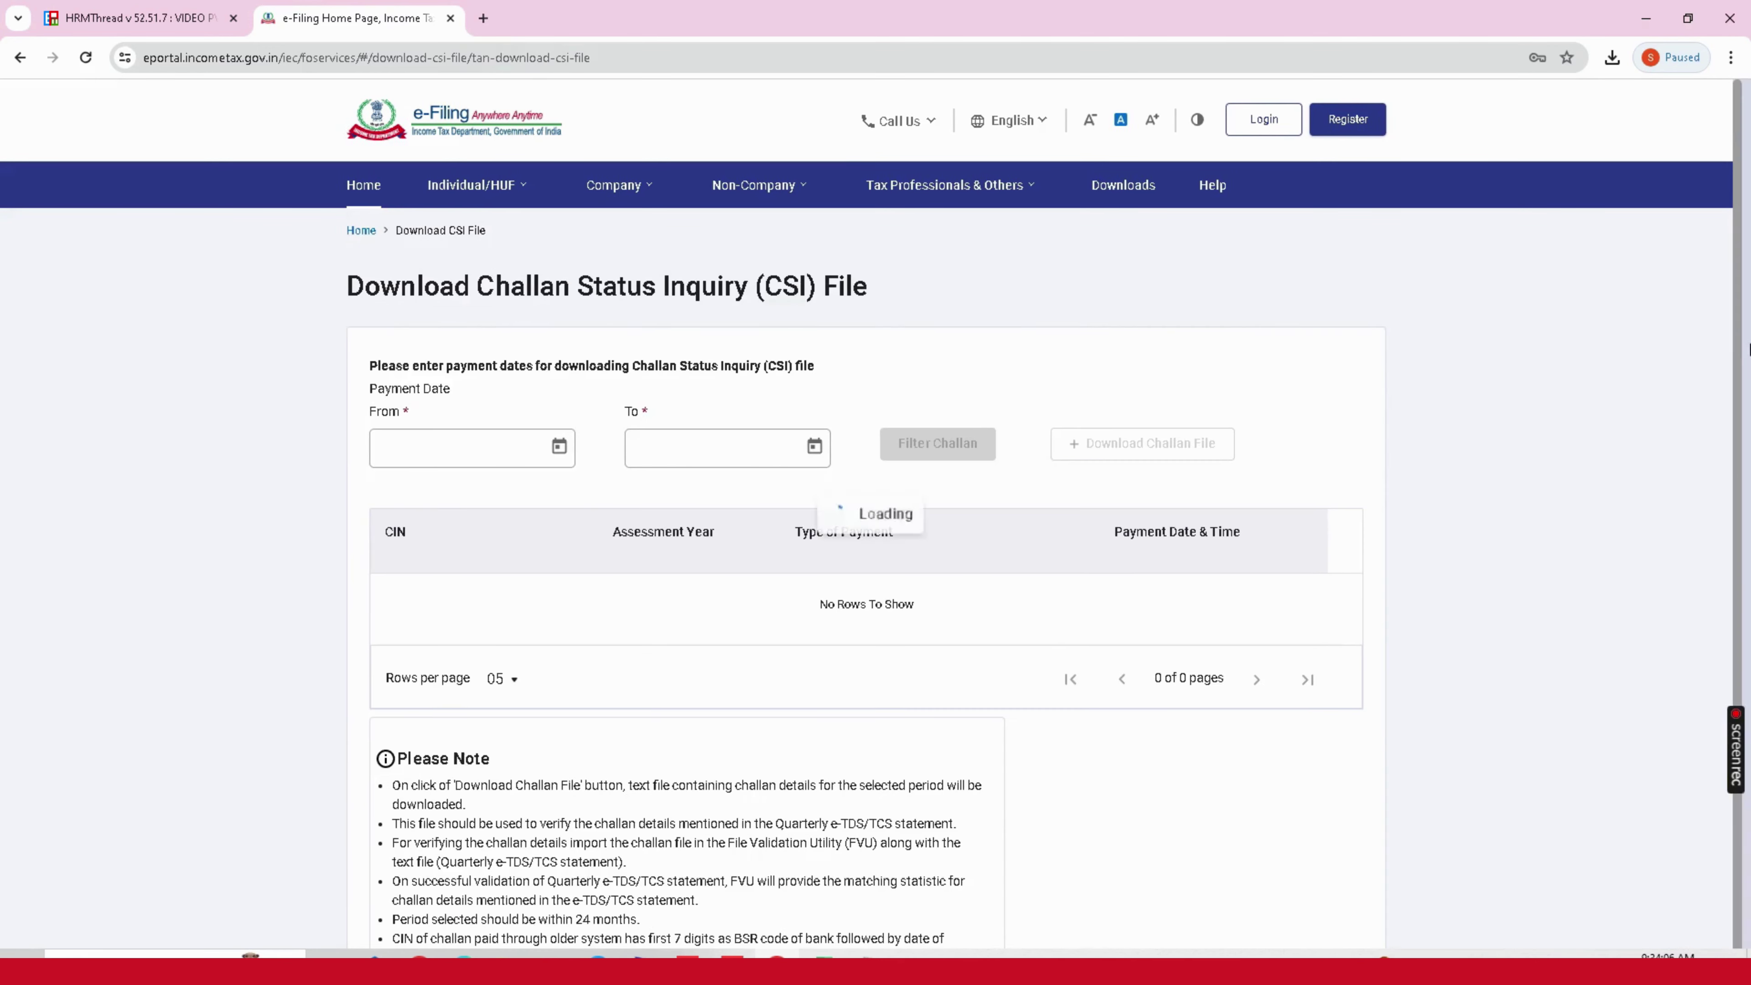
# Step: Set the payment dates from 01-Jan-2024 to 29-May-2024 and download the challan file
pyautogui.click(564, 446)
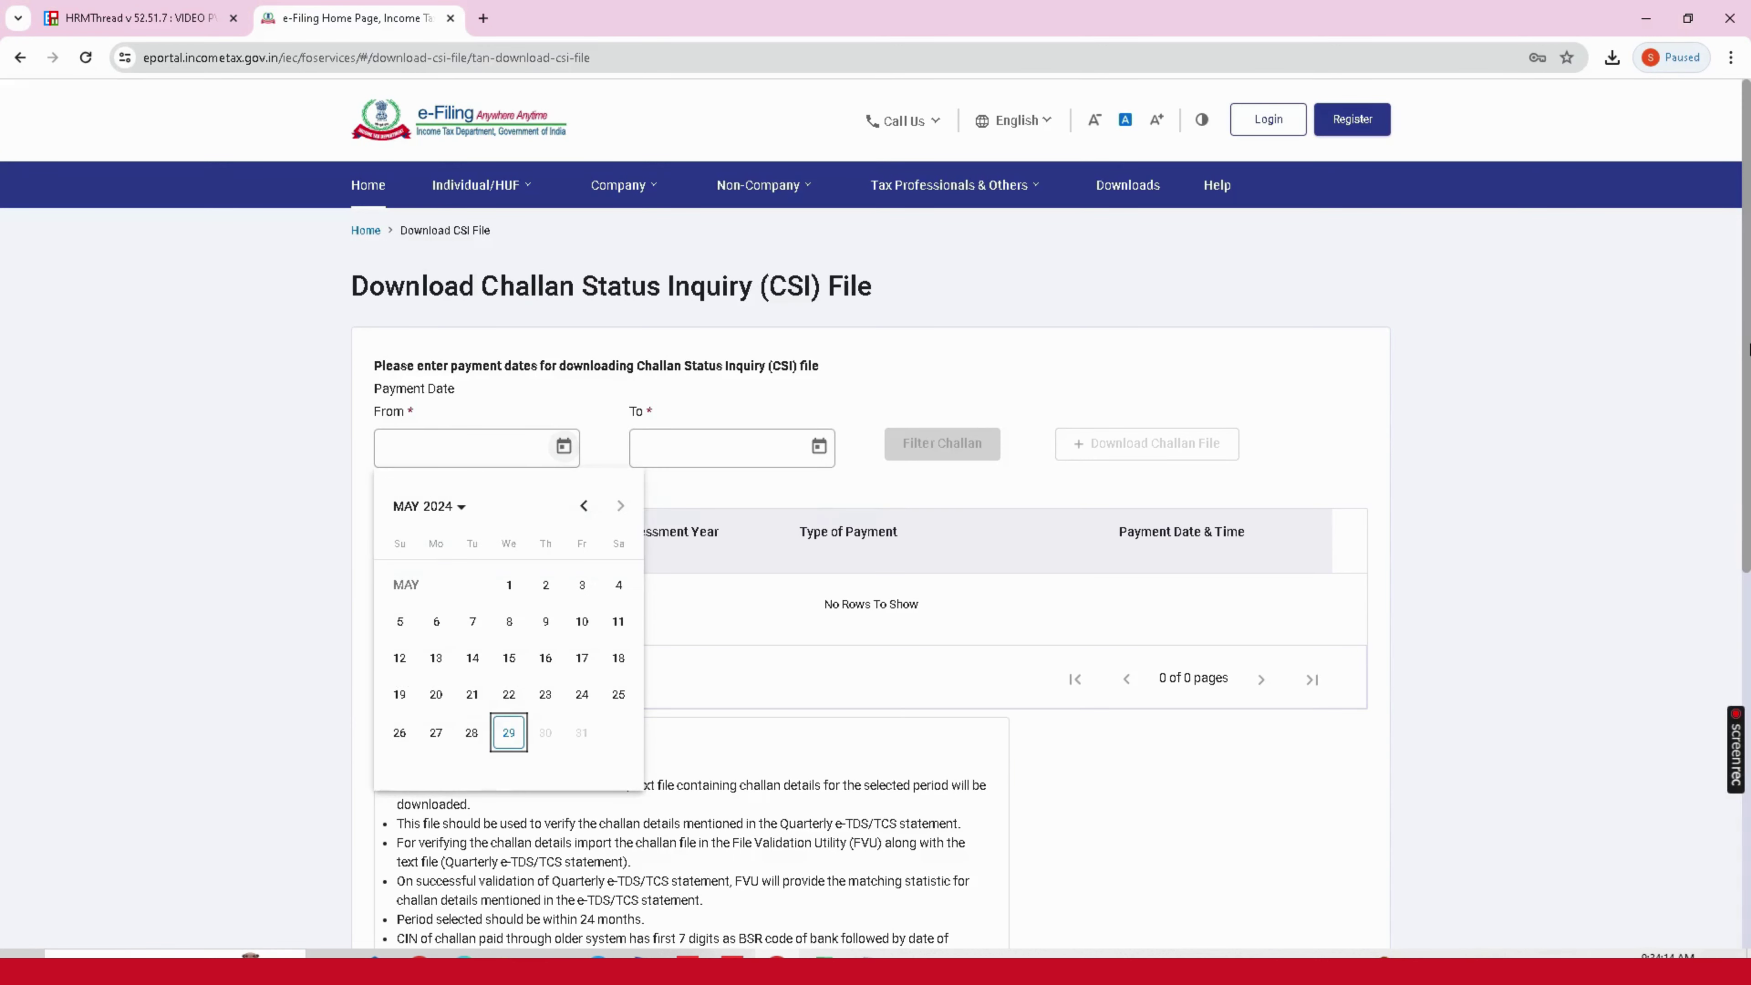
pyautogui.click(584, 505)
pyautogui.click(584, 506)
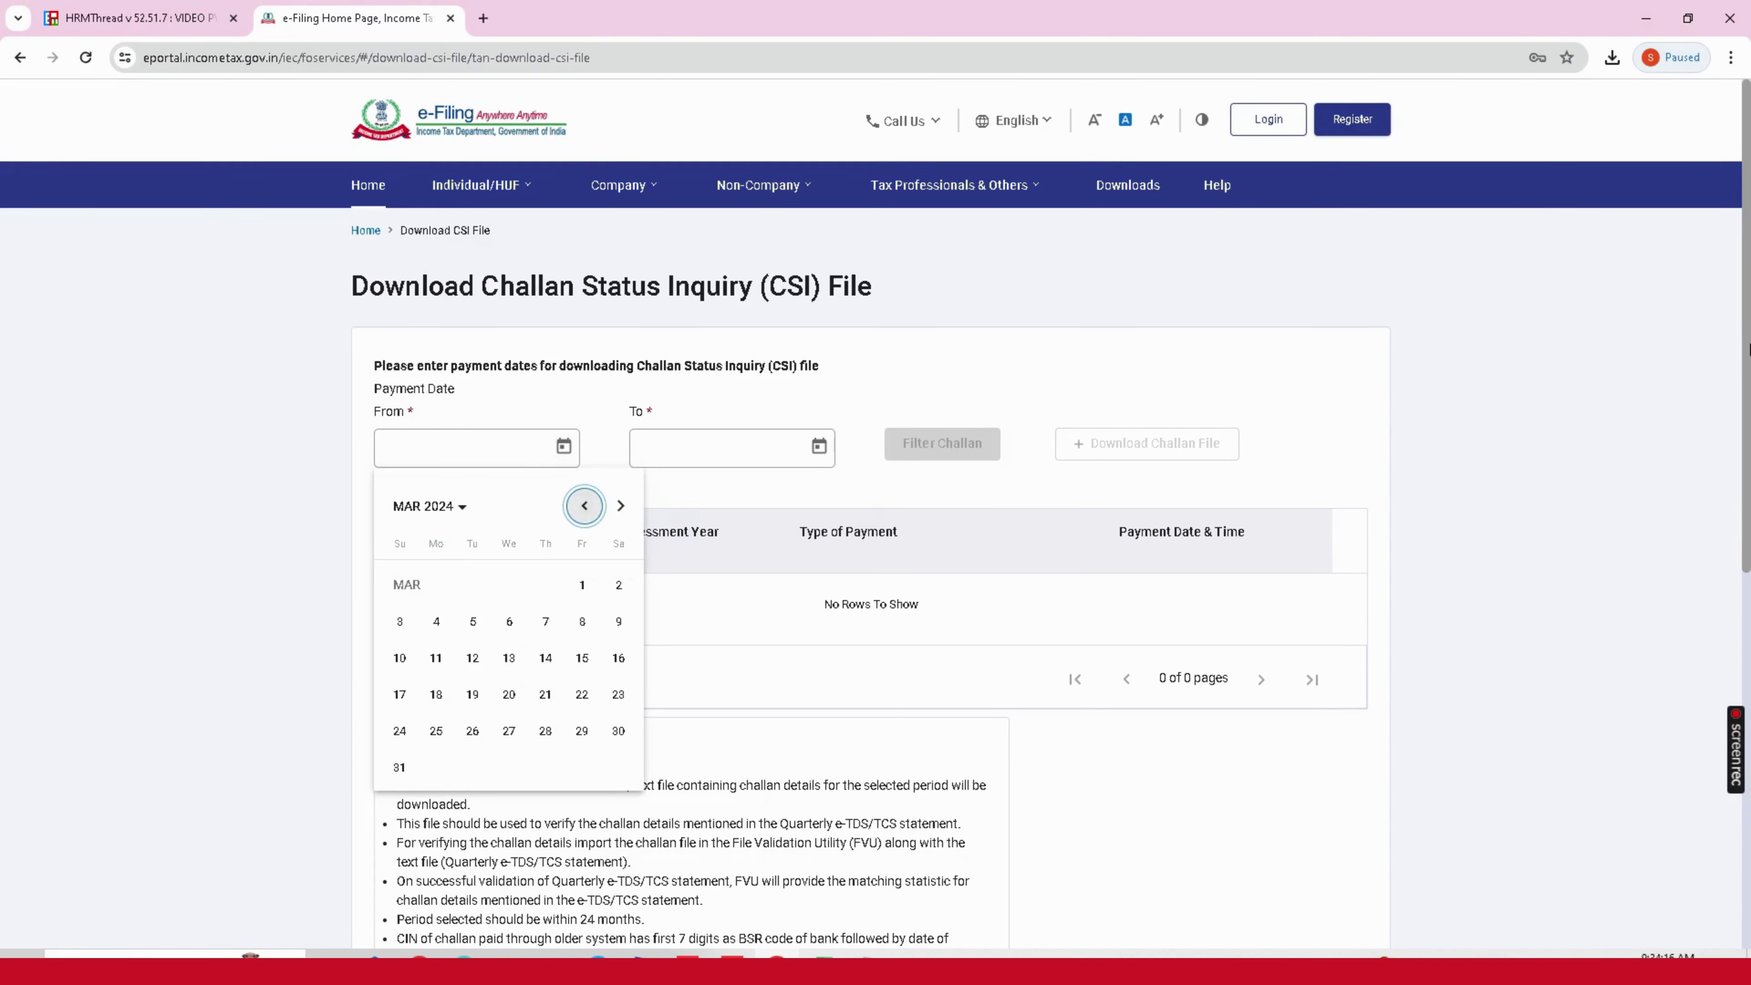
pyautogui.click(584, 506)
pyautogui.click(584, 506)
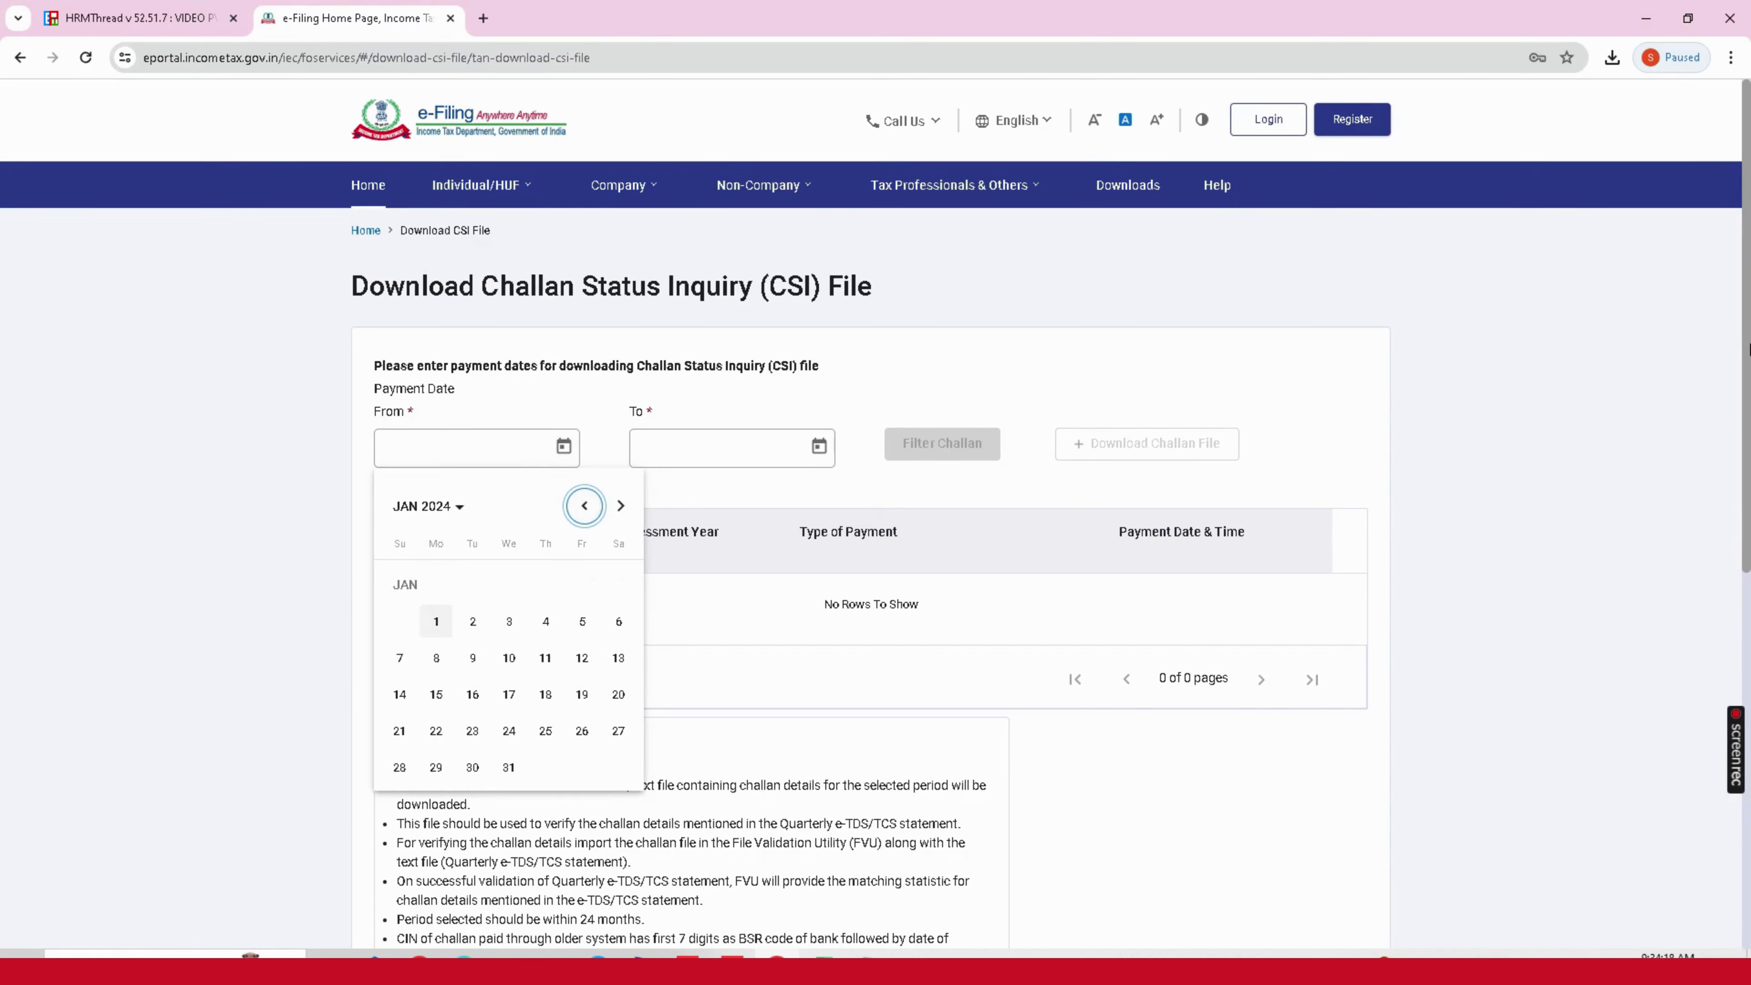
pyautogui.click(435, 622)
pyautogui.click(819, 447)
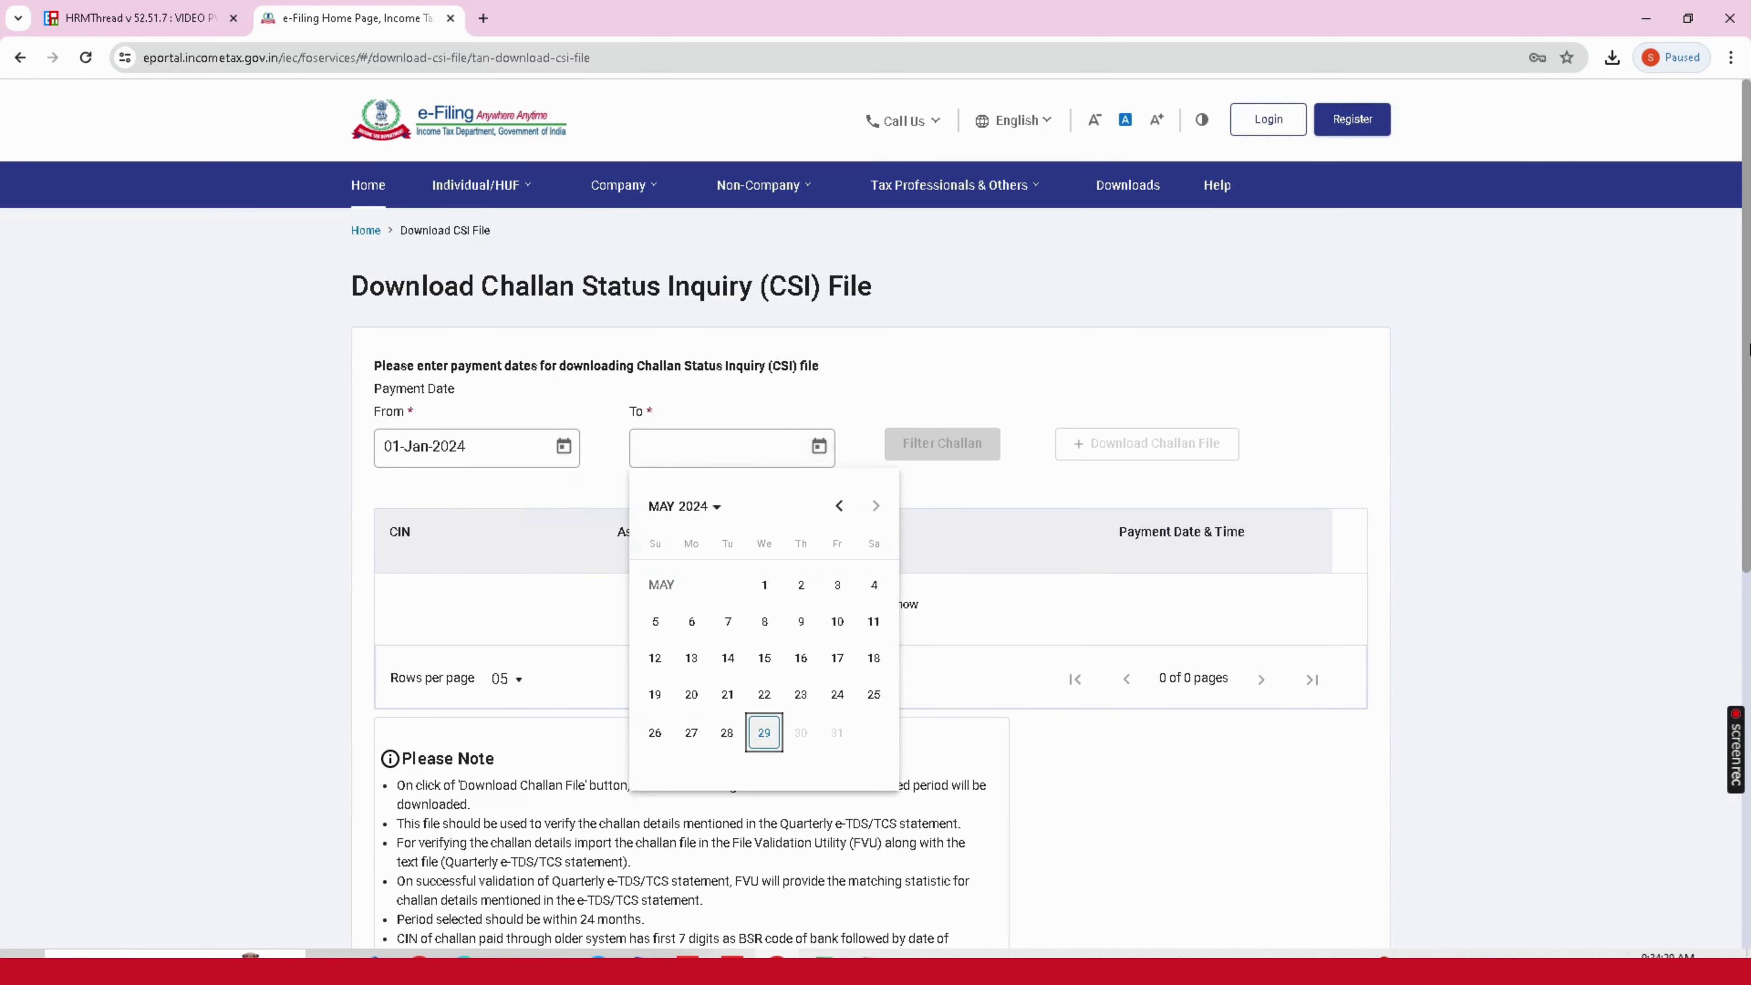
pyautogui.click(765, 732)
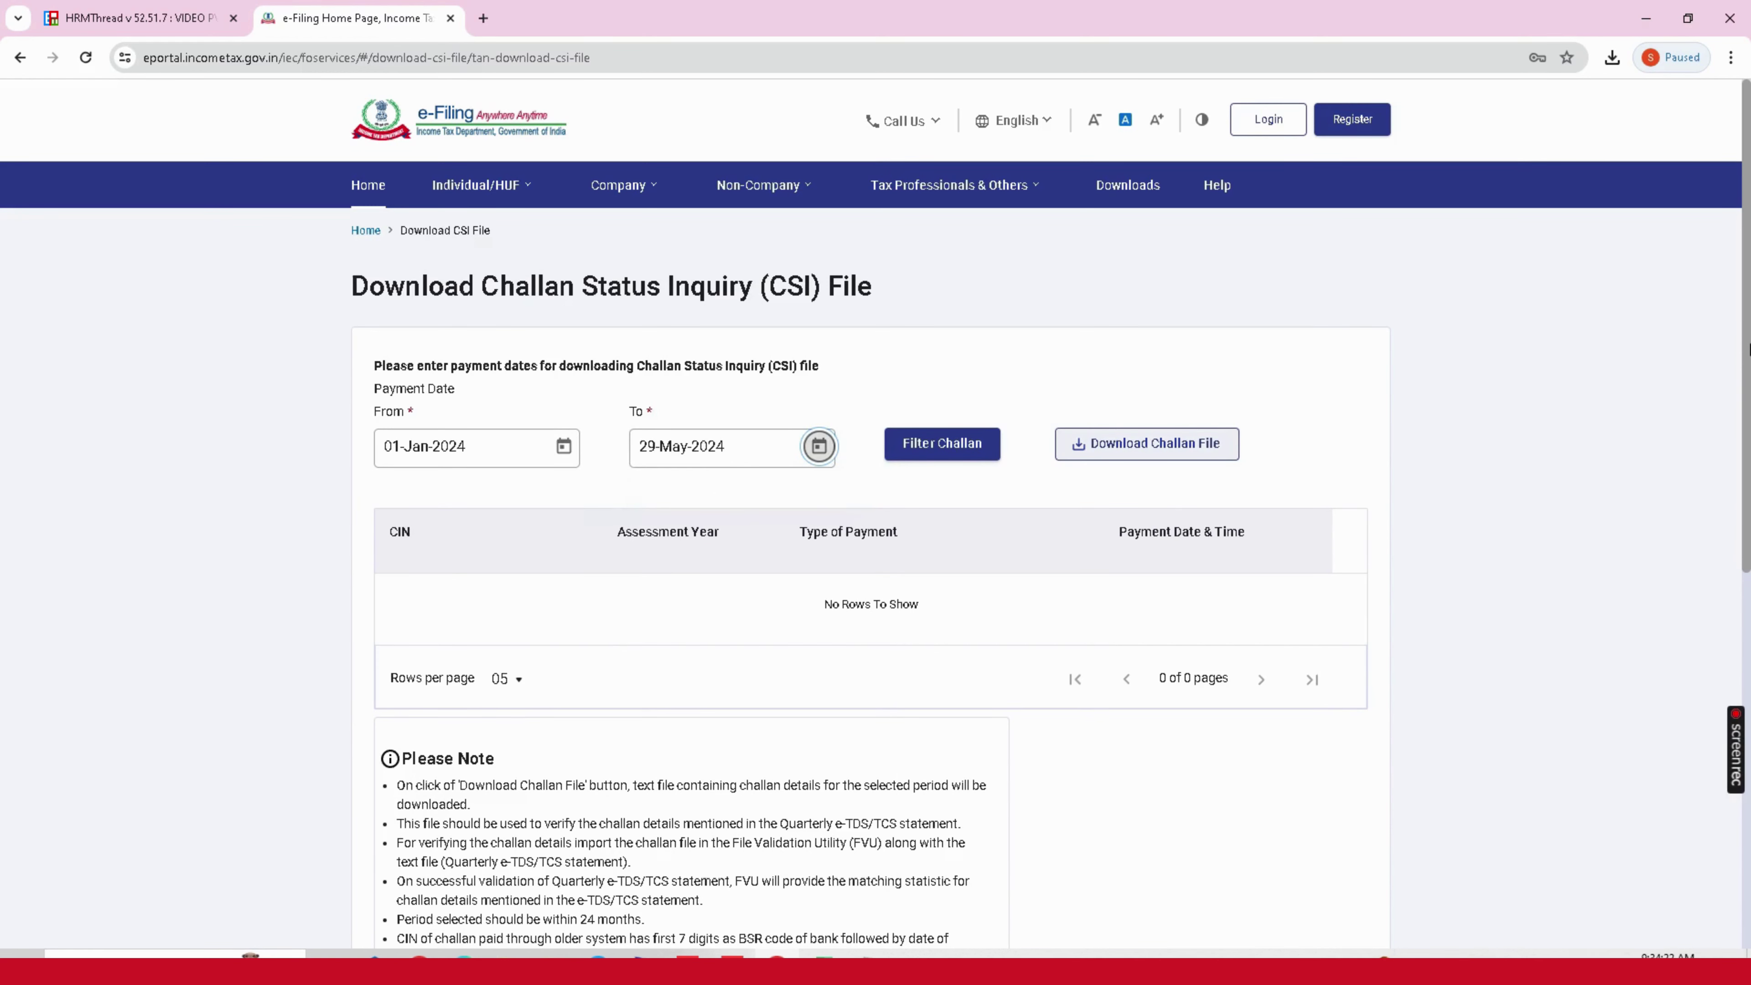
pyautogui.click(1147, 444)
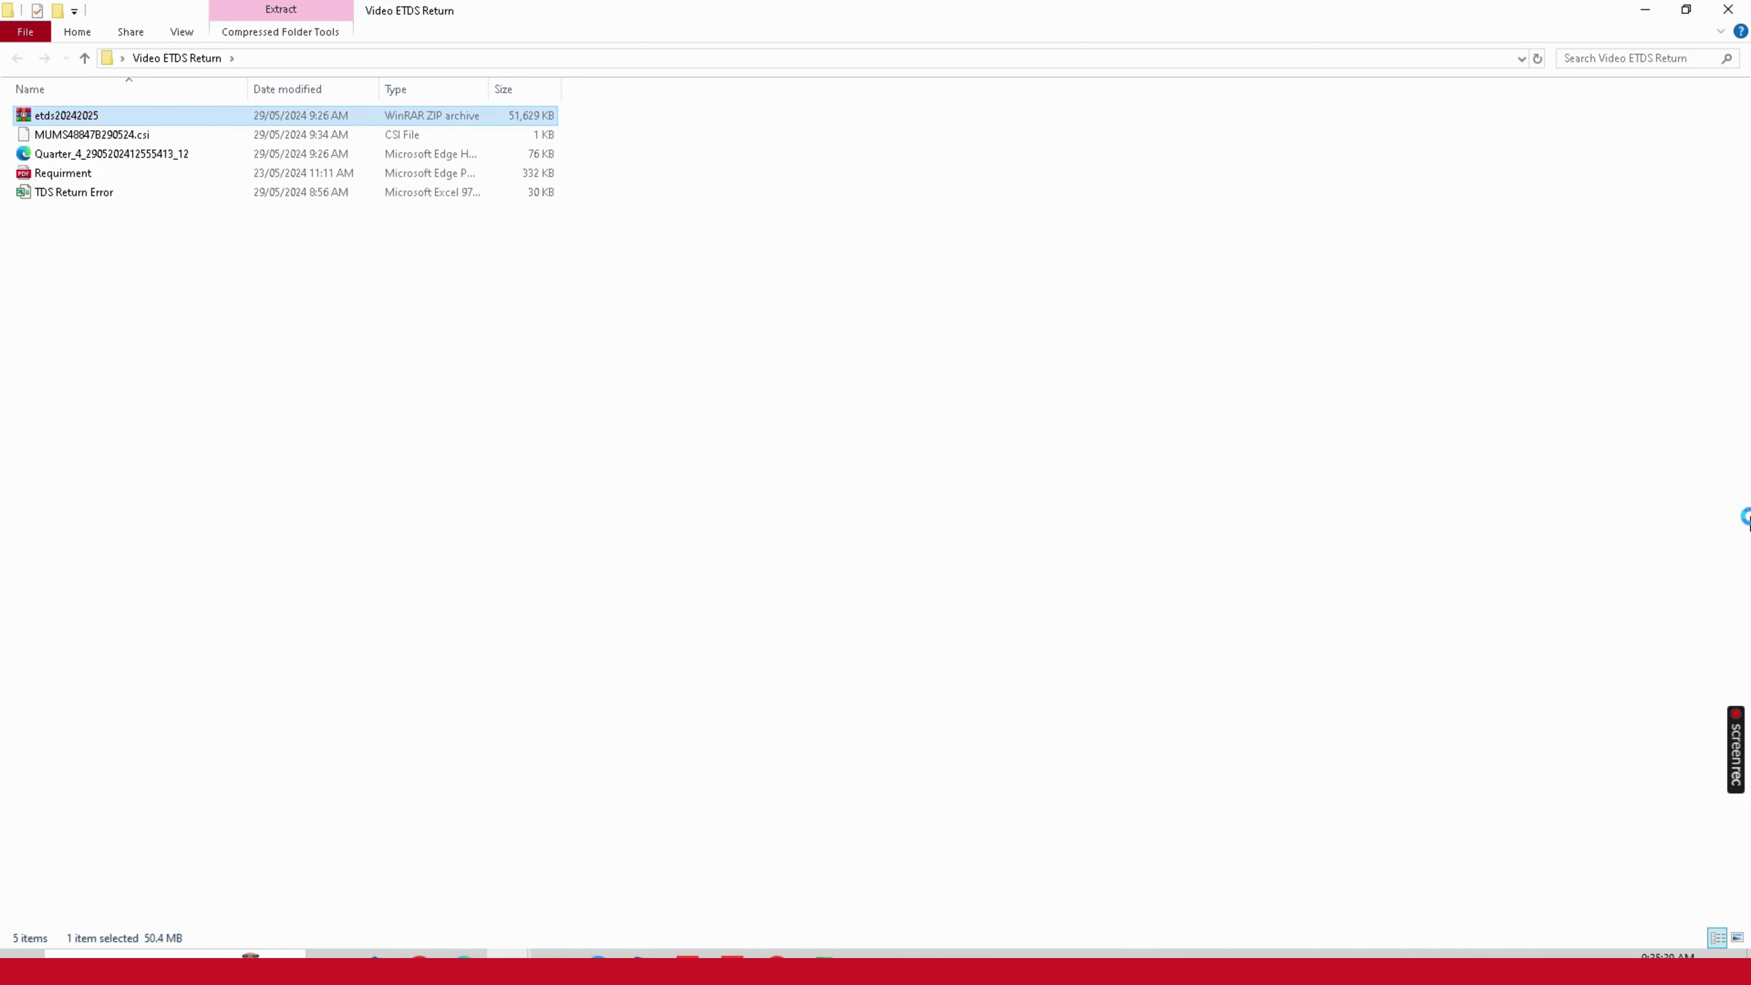
# Step: Extract the etds20242025 archive into its own folder and open the inner etds20242025 folder
pyautogui.rightClick(537, 116)
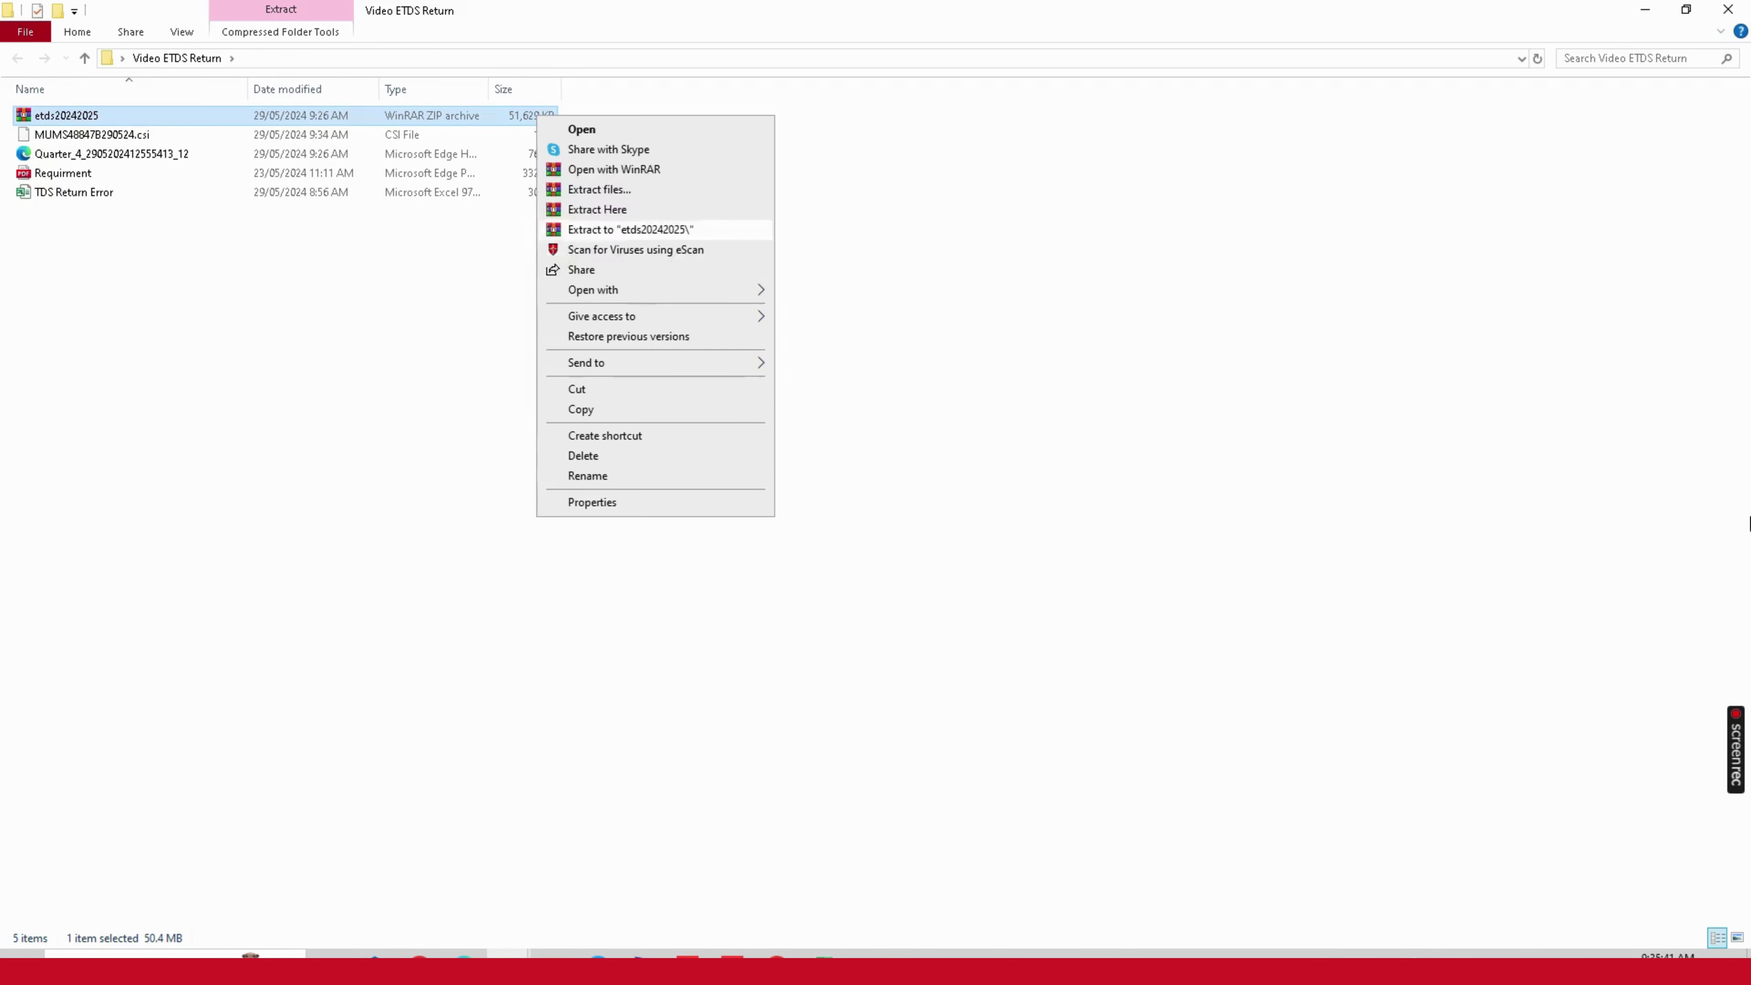
pyautogui.press('Return')
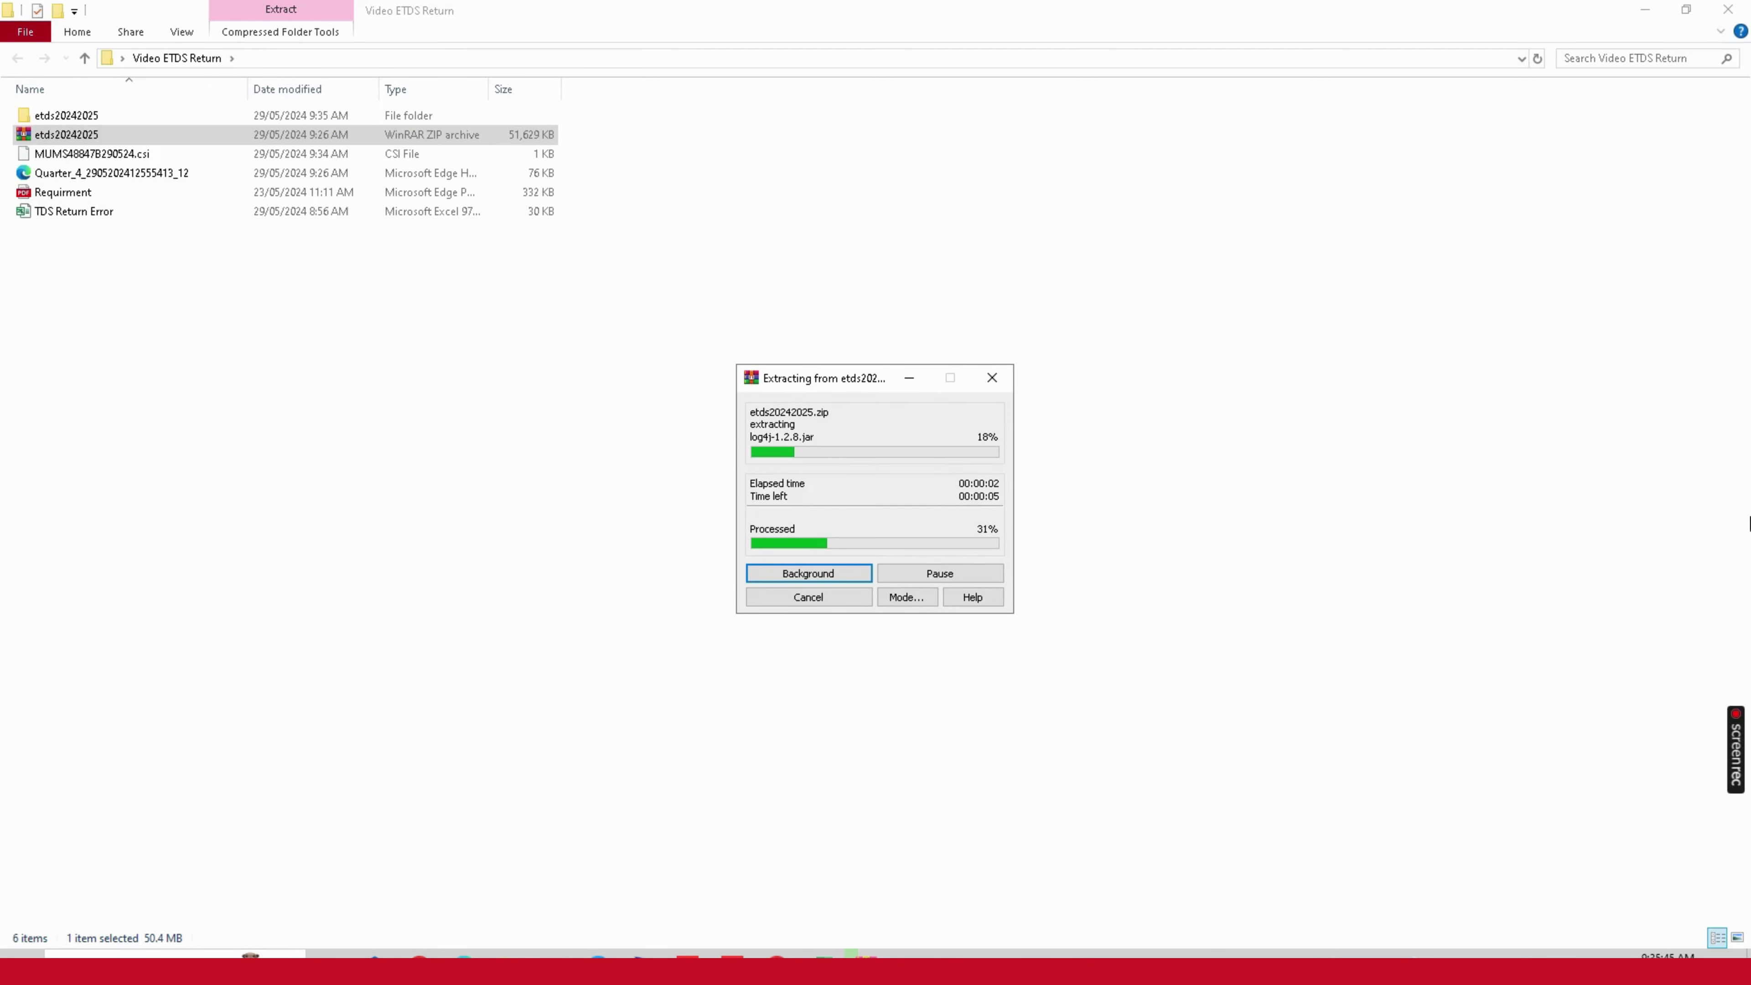
pyautogui.press('Up')
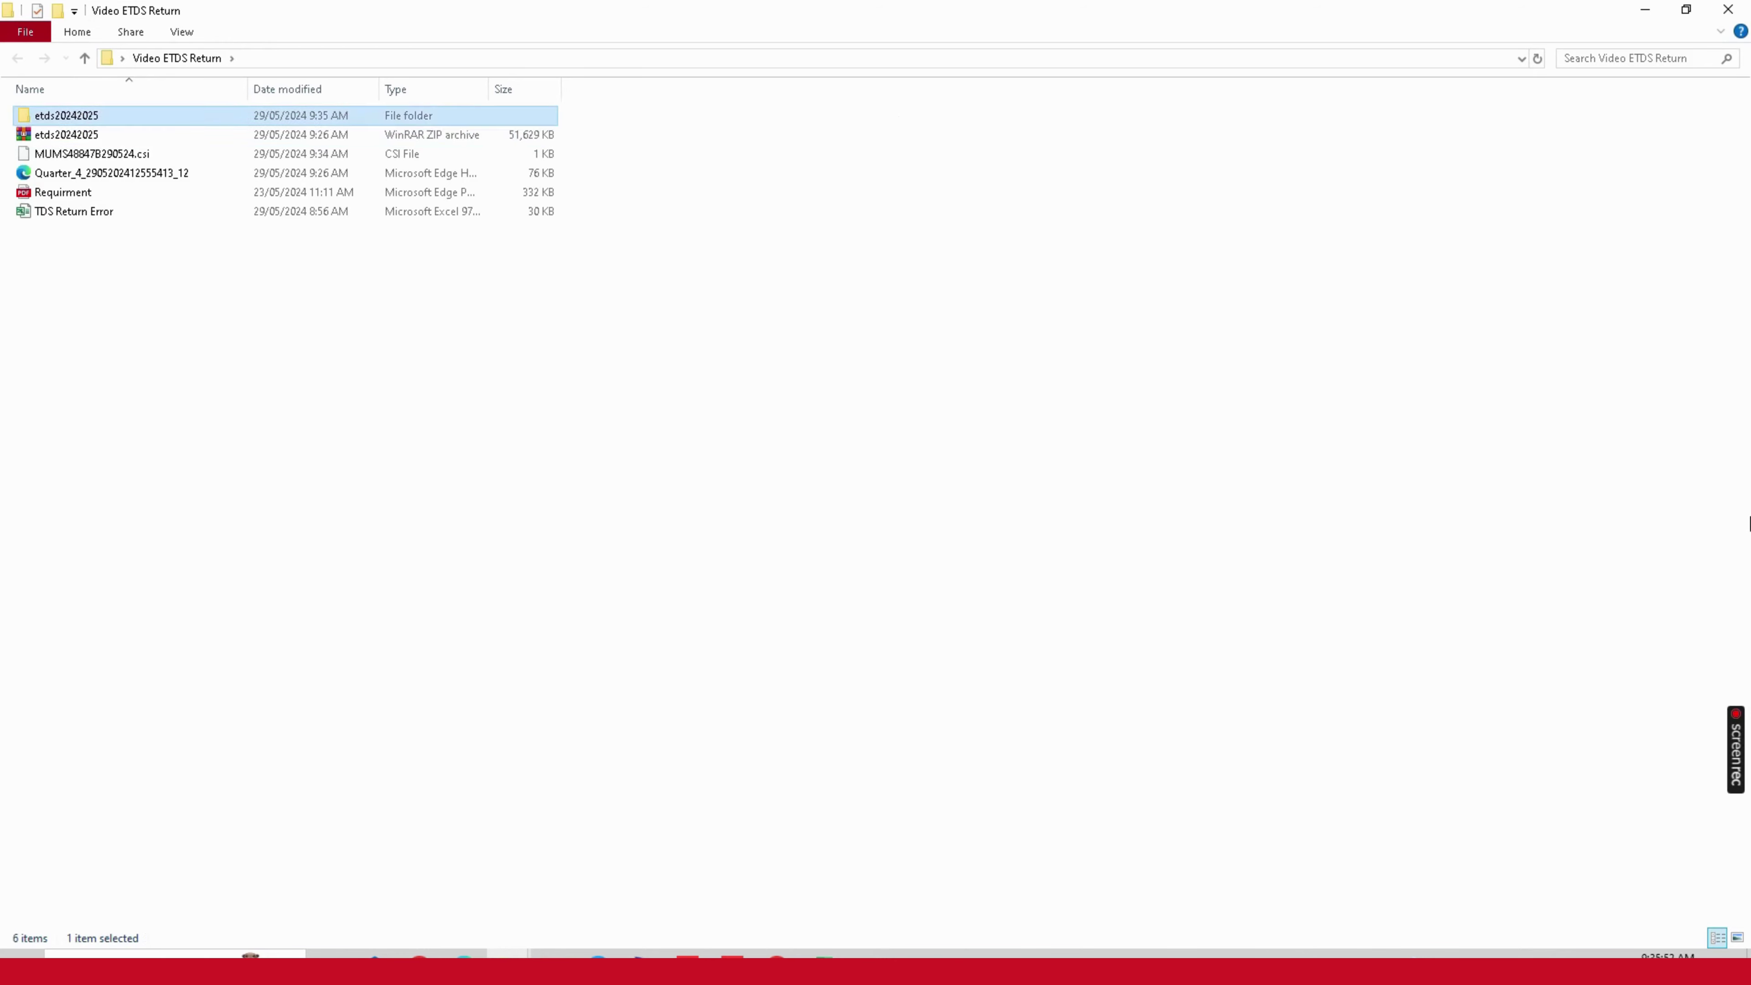
pyautogui.press('Return')
pyautogui.doubleClick(66, 116)
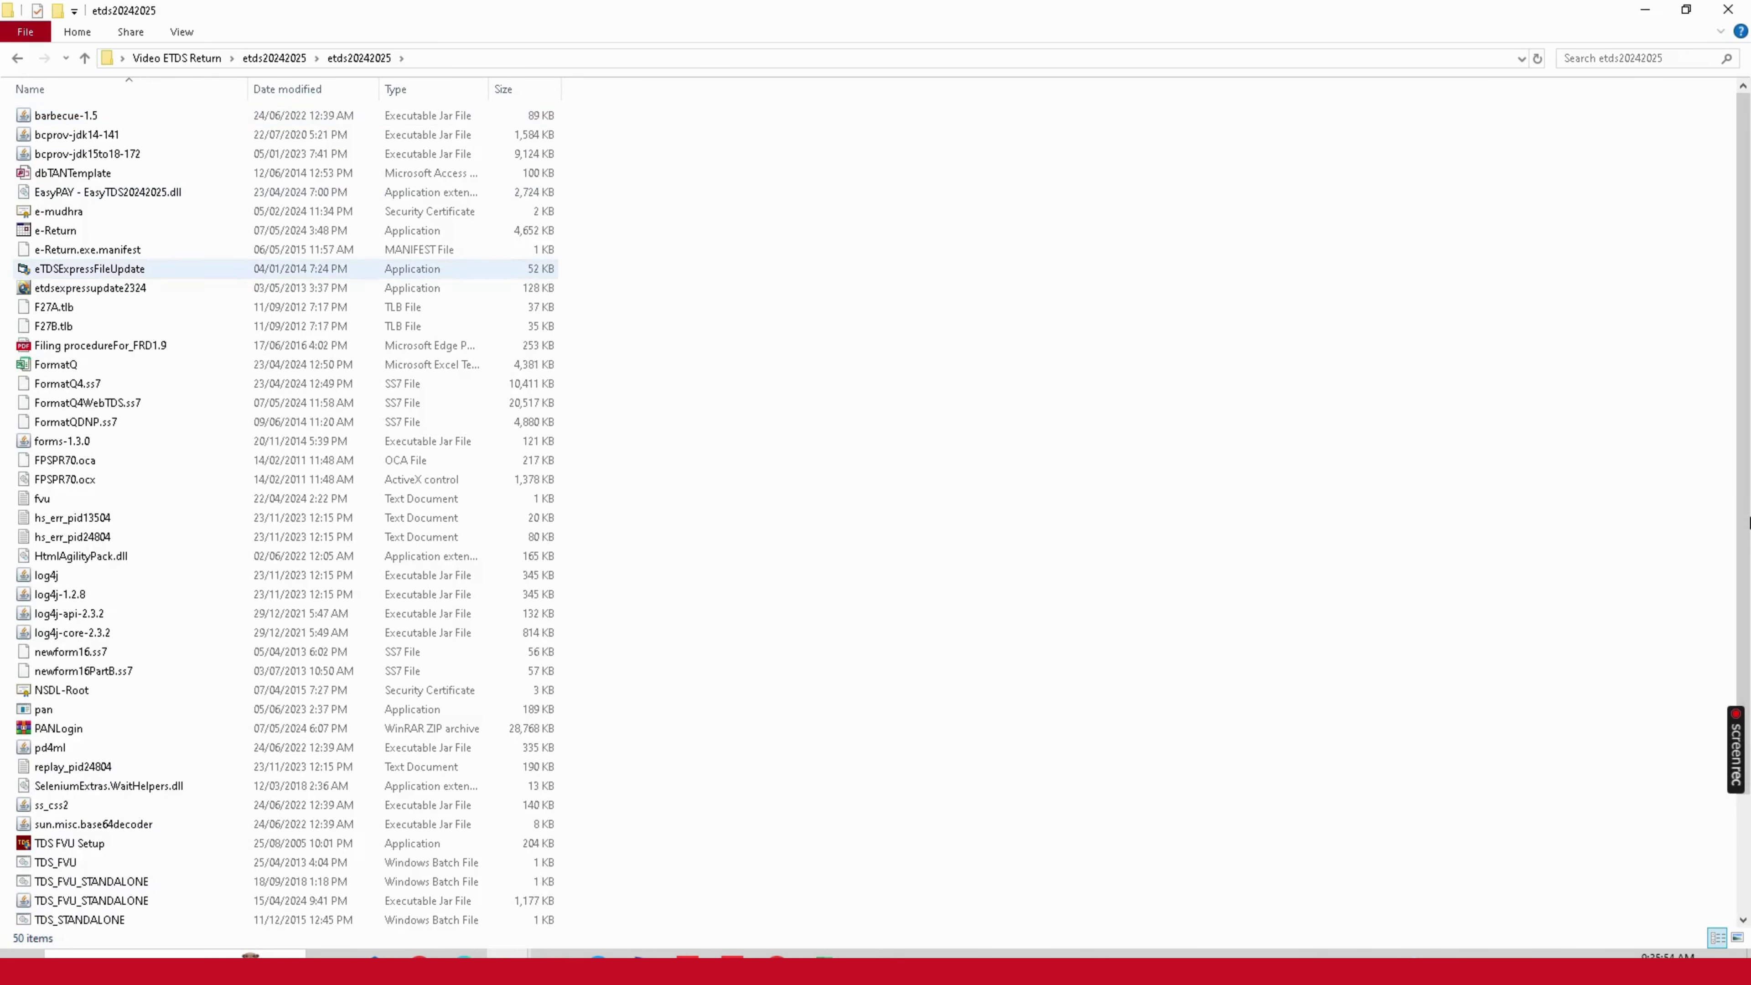
# Step: Launch the e-Return application from the extracted folder and close the folder window
pyautogui.click(55, 230)
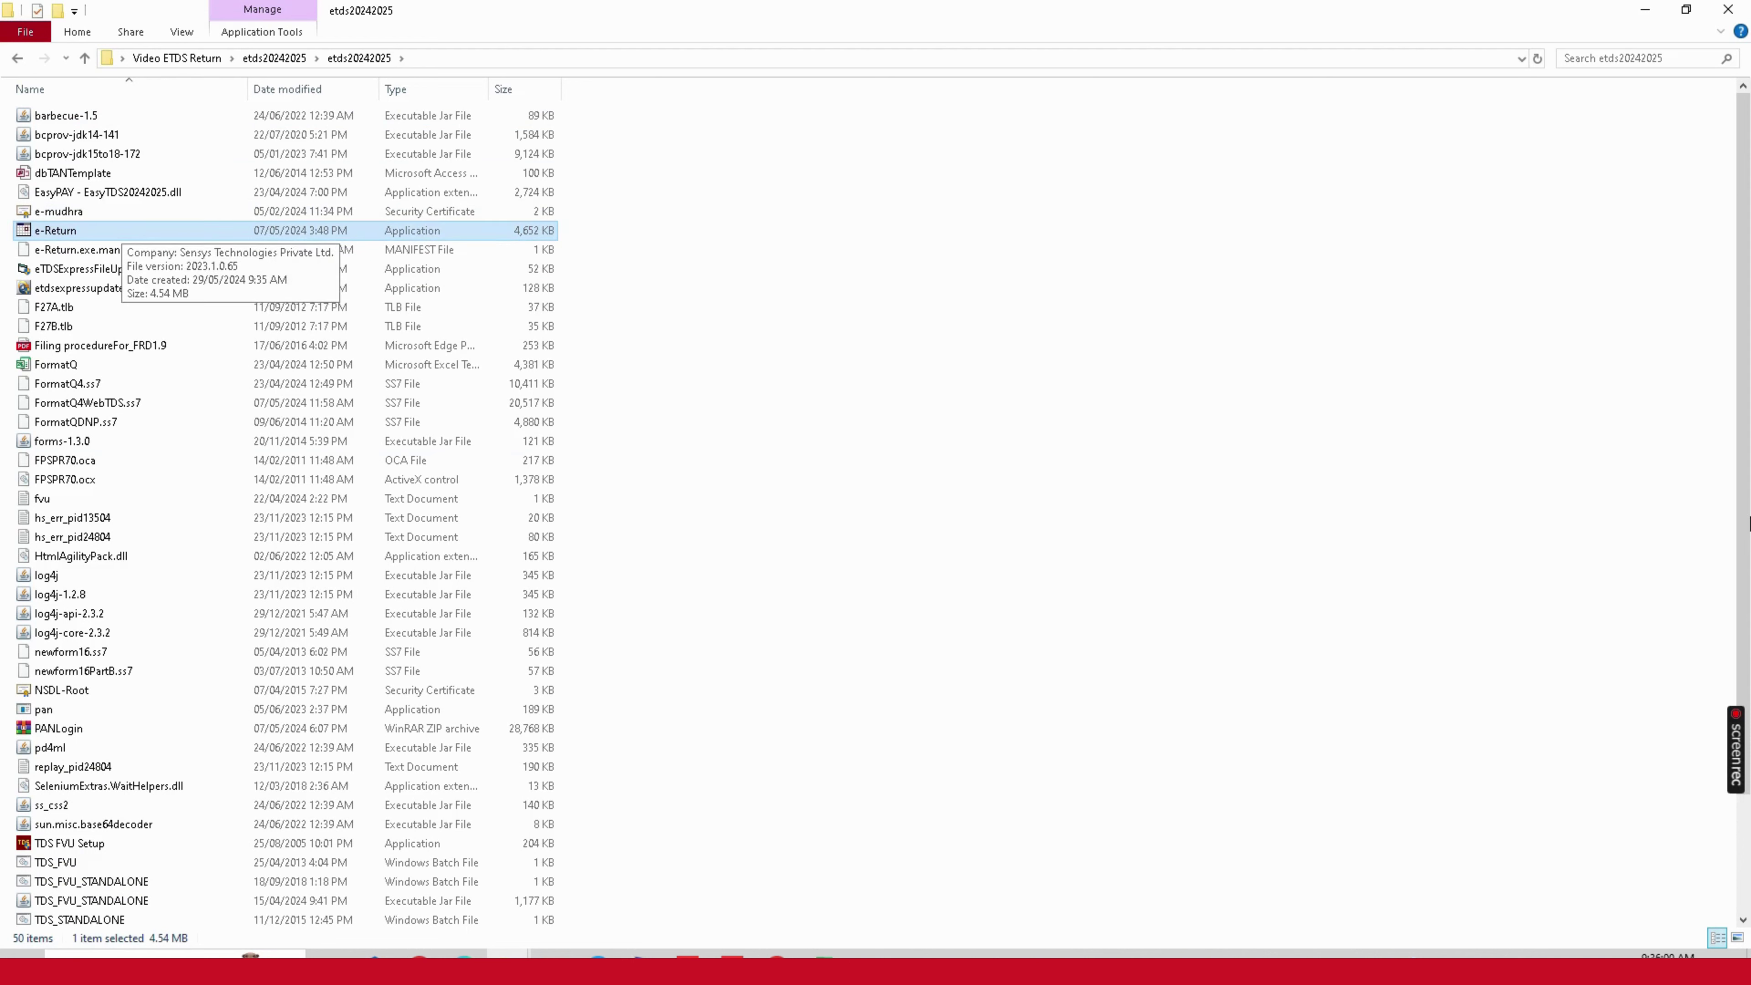
pyautogui.doubleClick(121, 230)
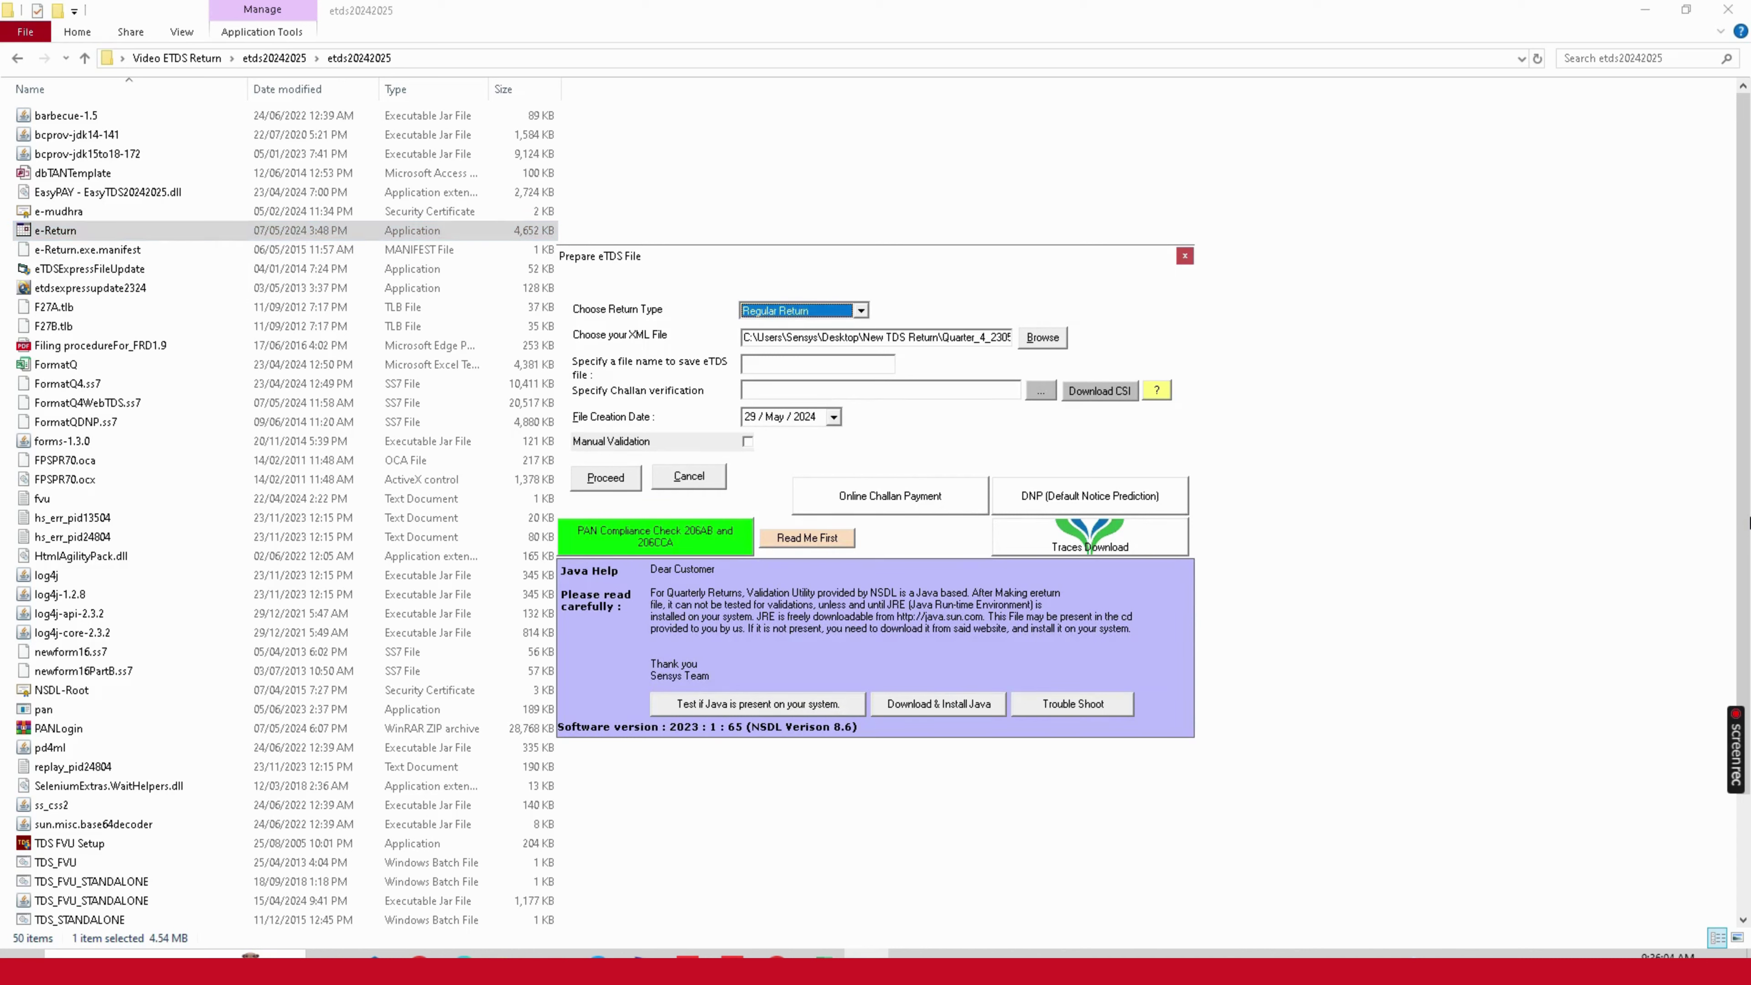
pyautogui.click(1730, 9)
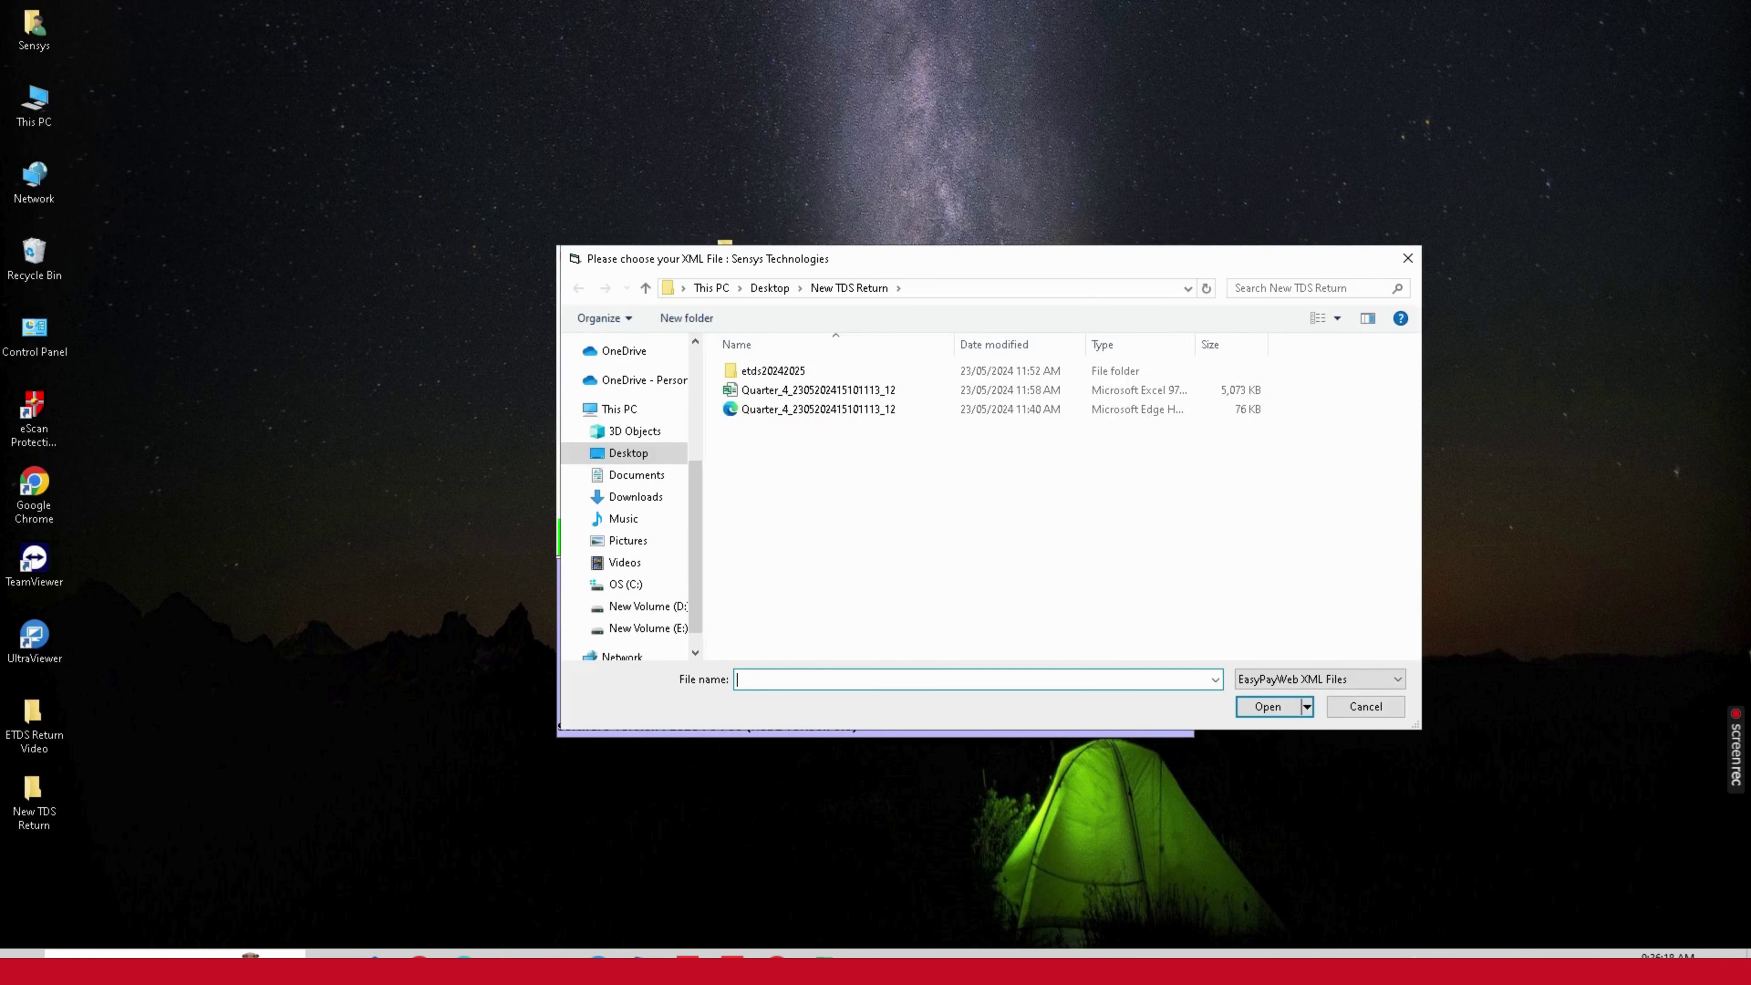
pyautogui.click(770, 288)
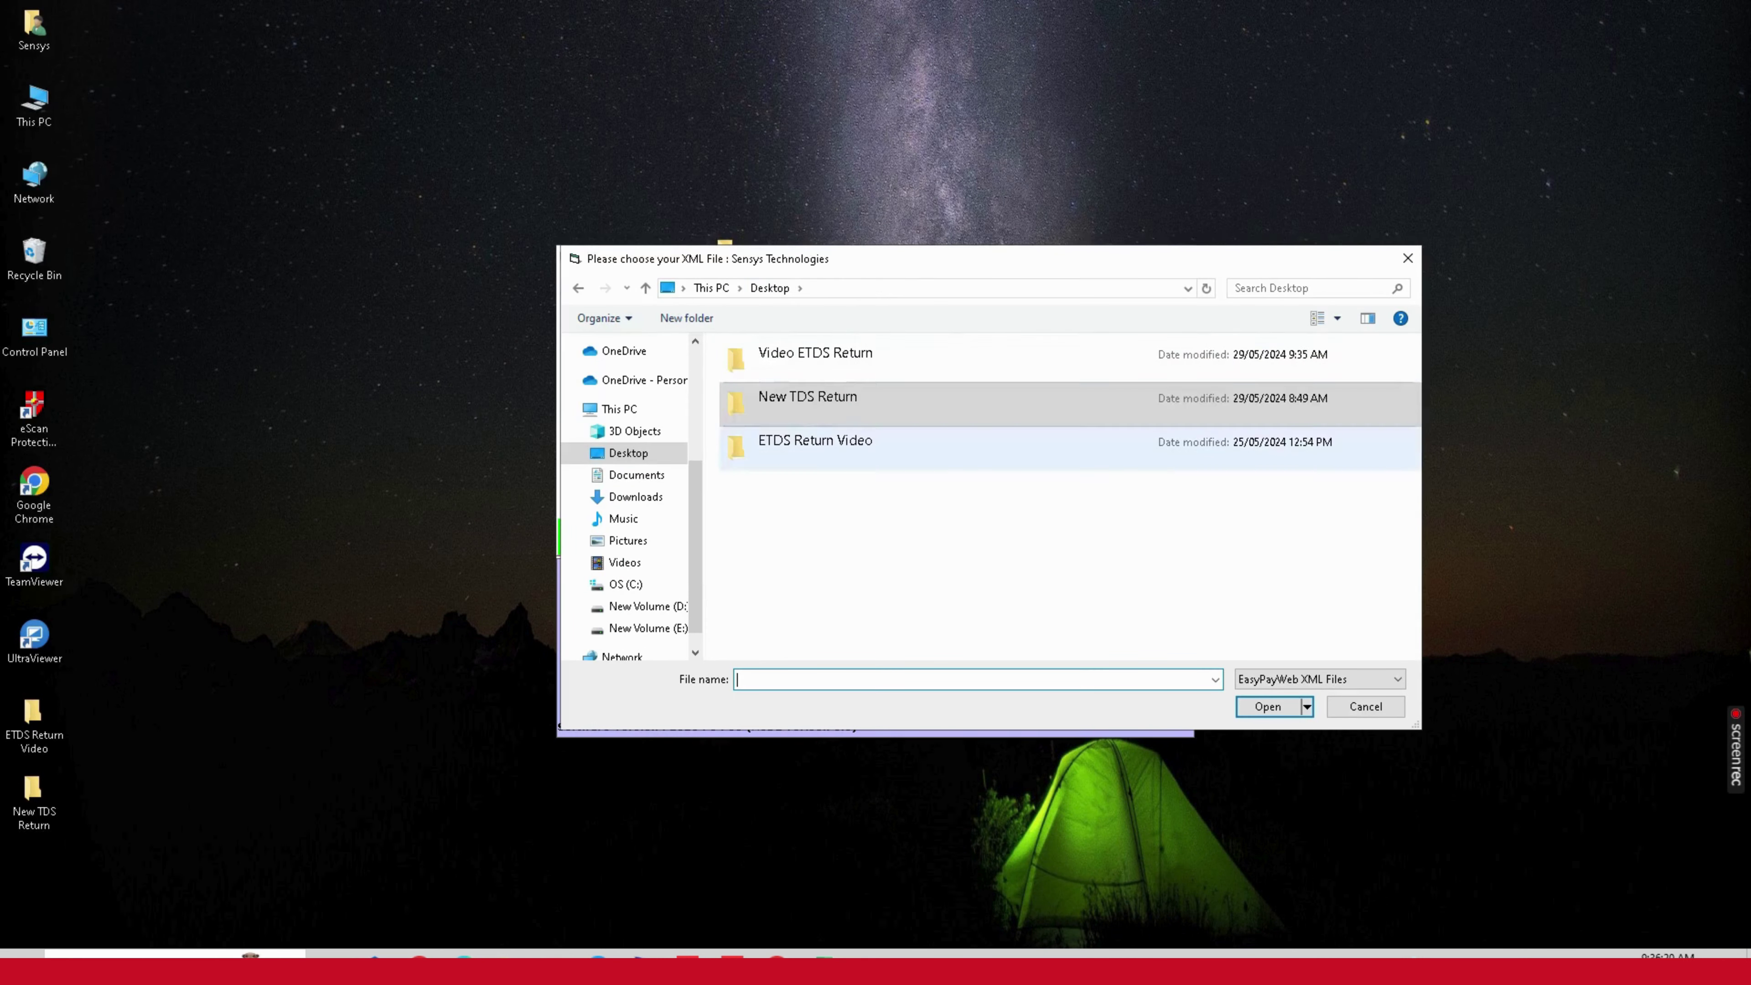
pyautogui.doubleClick(819, 357)
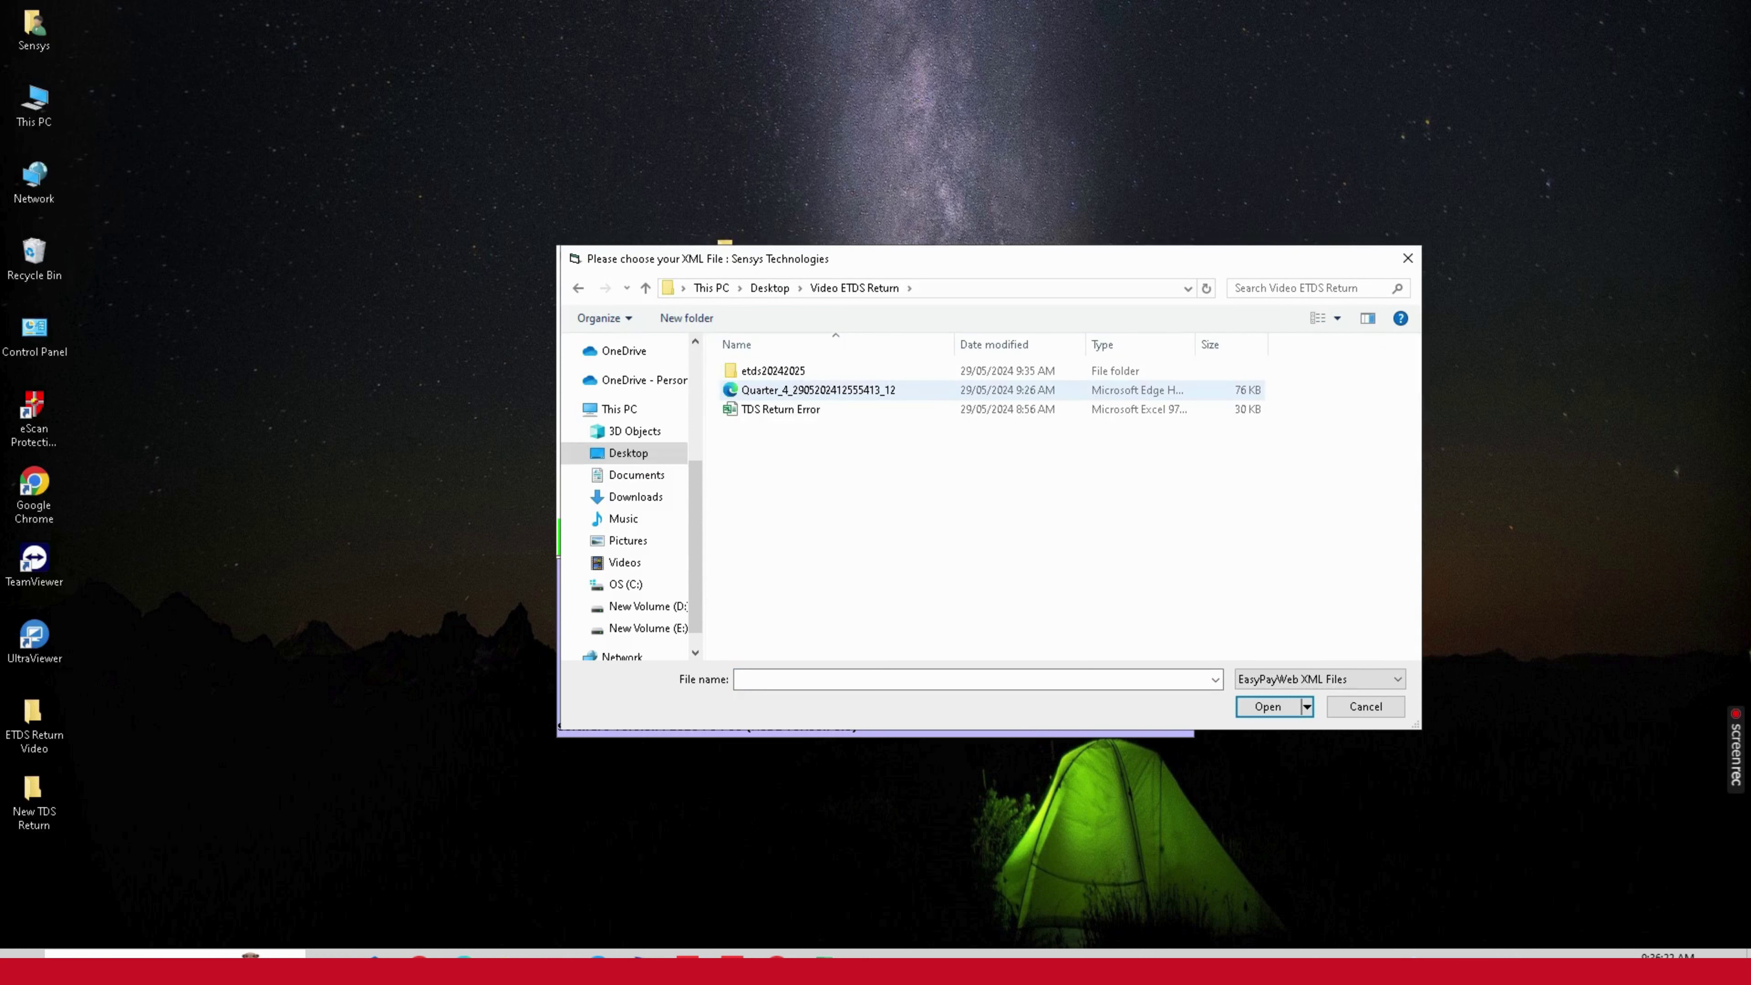
pyautogui.doubleClick(818, 390)
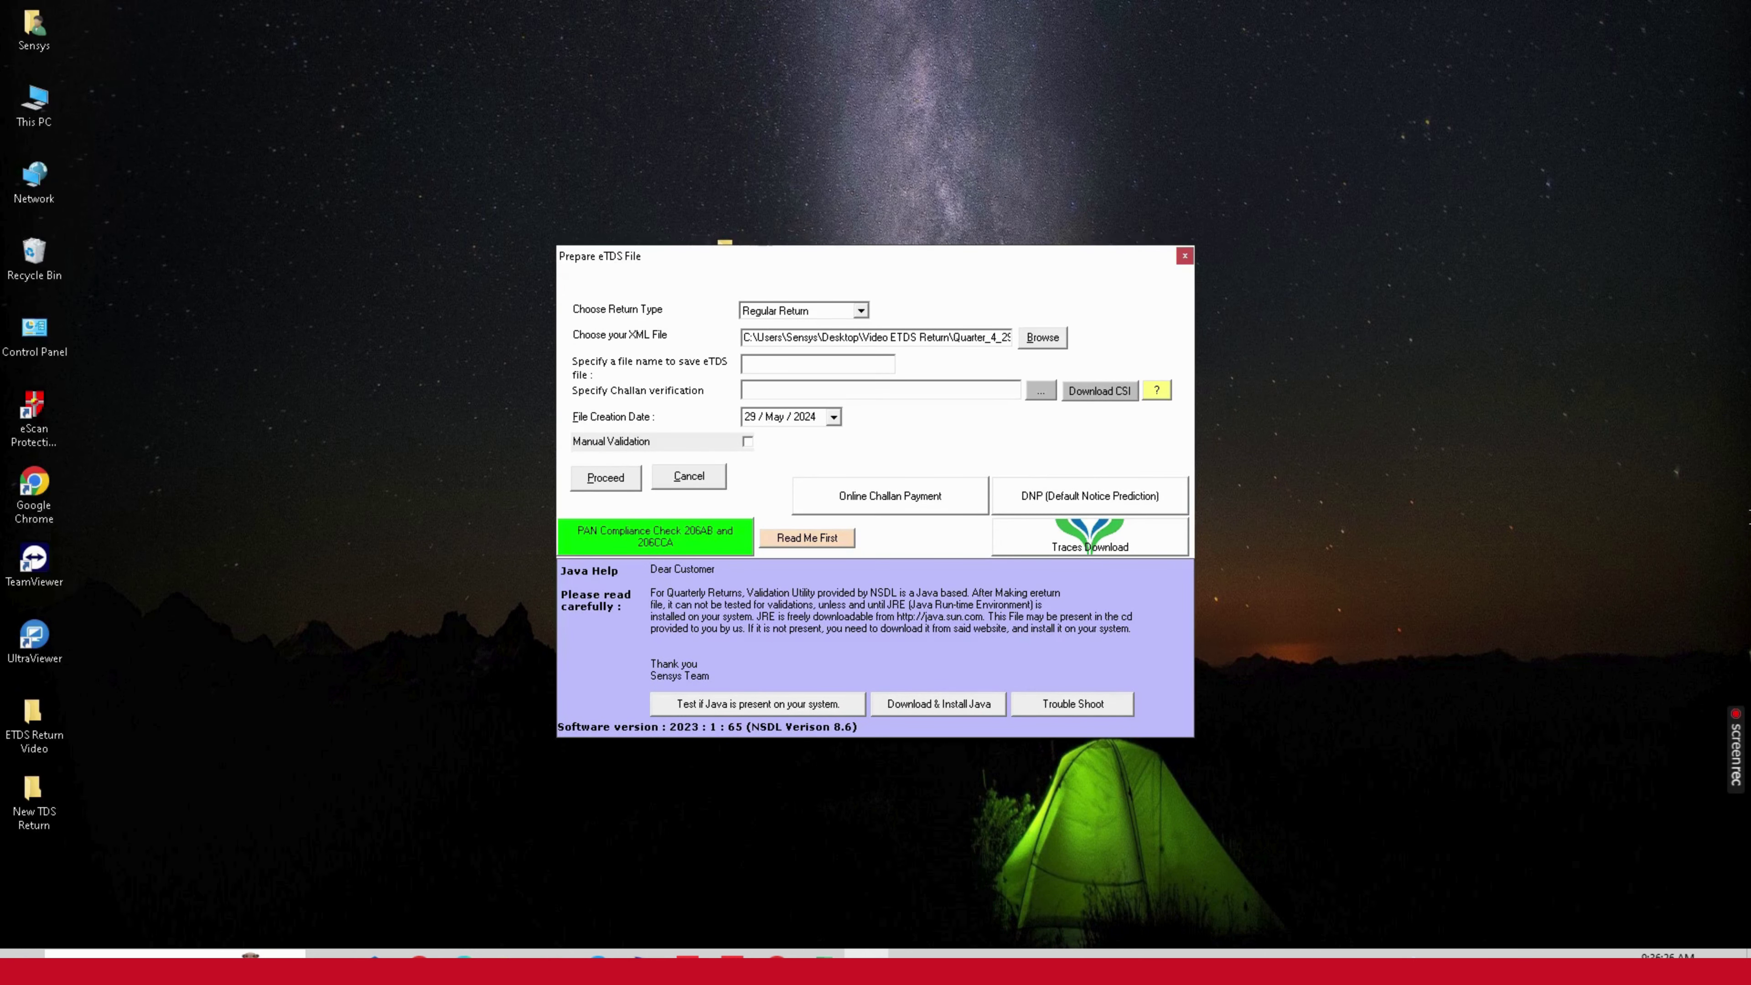
# Step: Name the eTDS file 24Q4FV and supply the downloaded CSI file for challan verification
pyautogui.write('24Q4FV')
pyautogui.click(1041, 391)
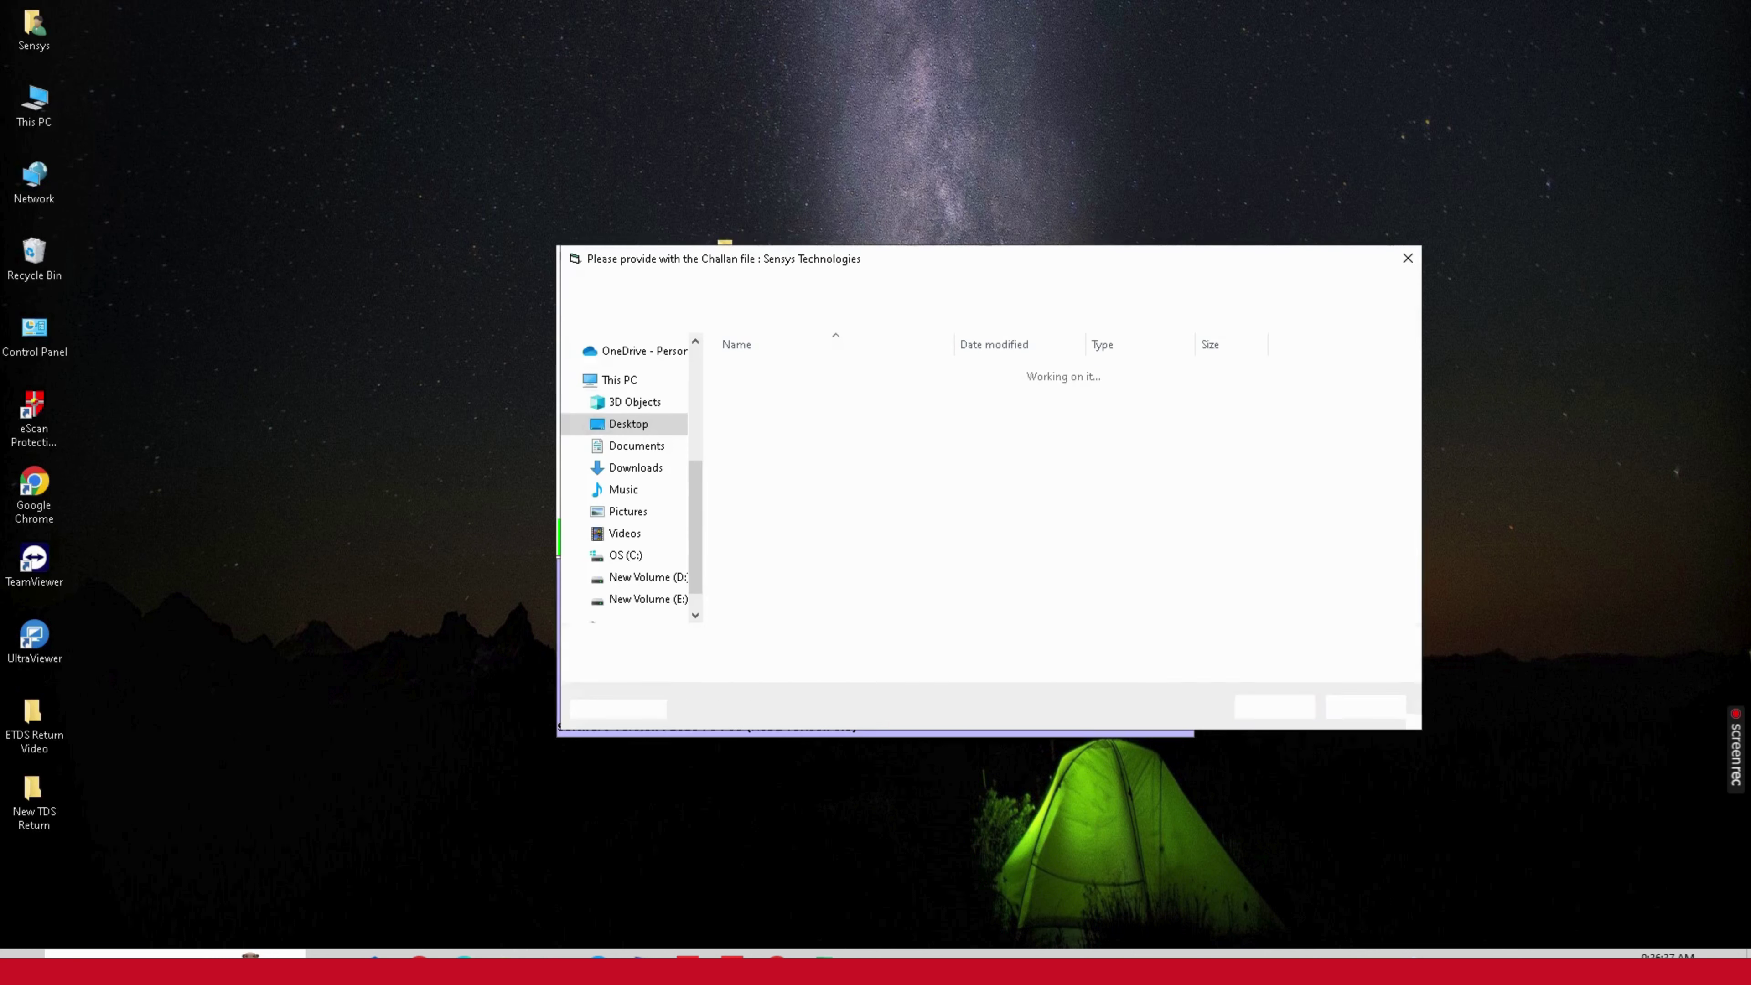
pyautogui.click(799, 391)
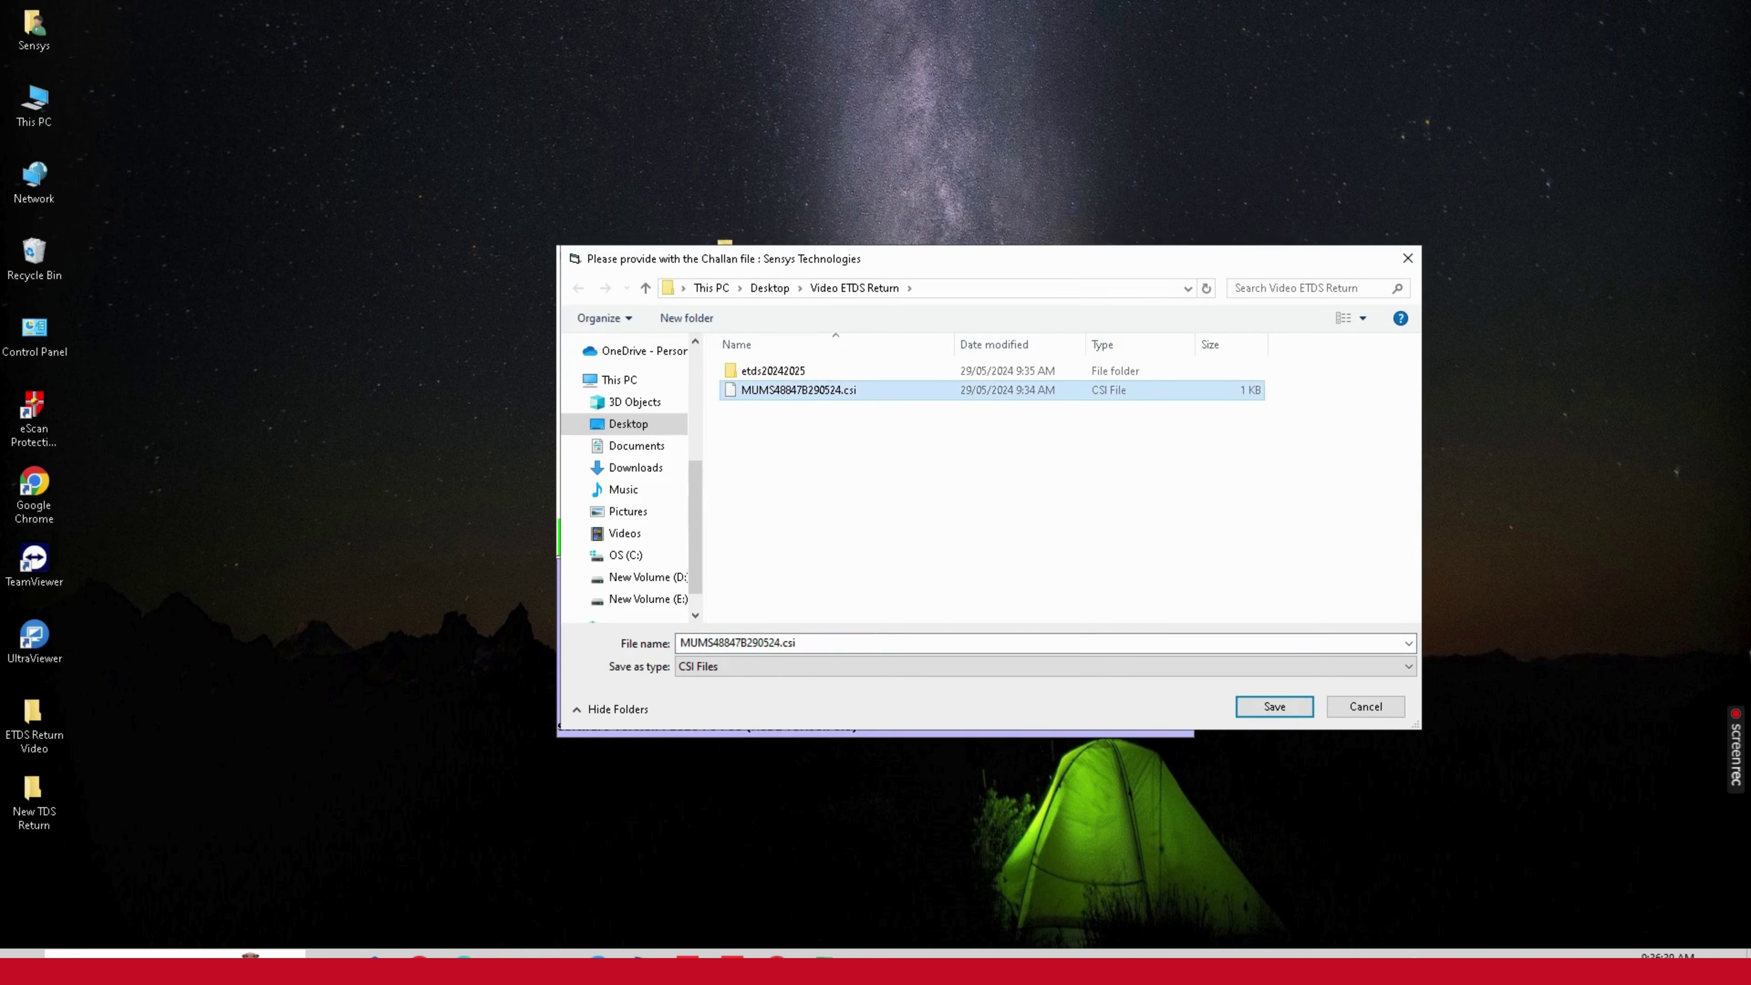
pyautogui.click(1274, 706)
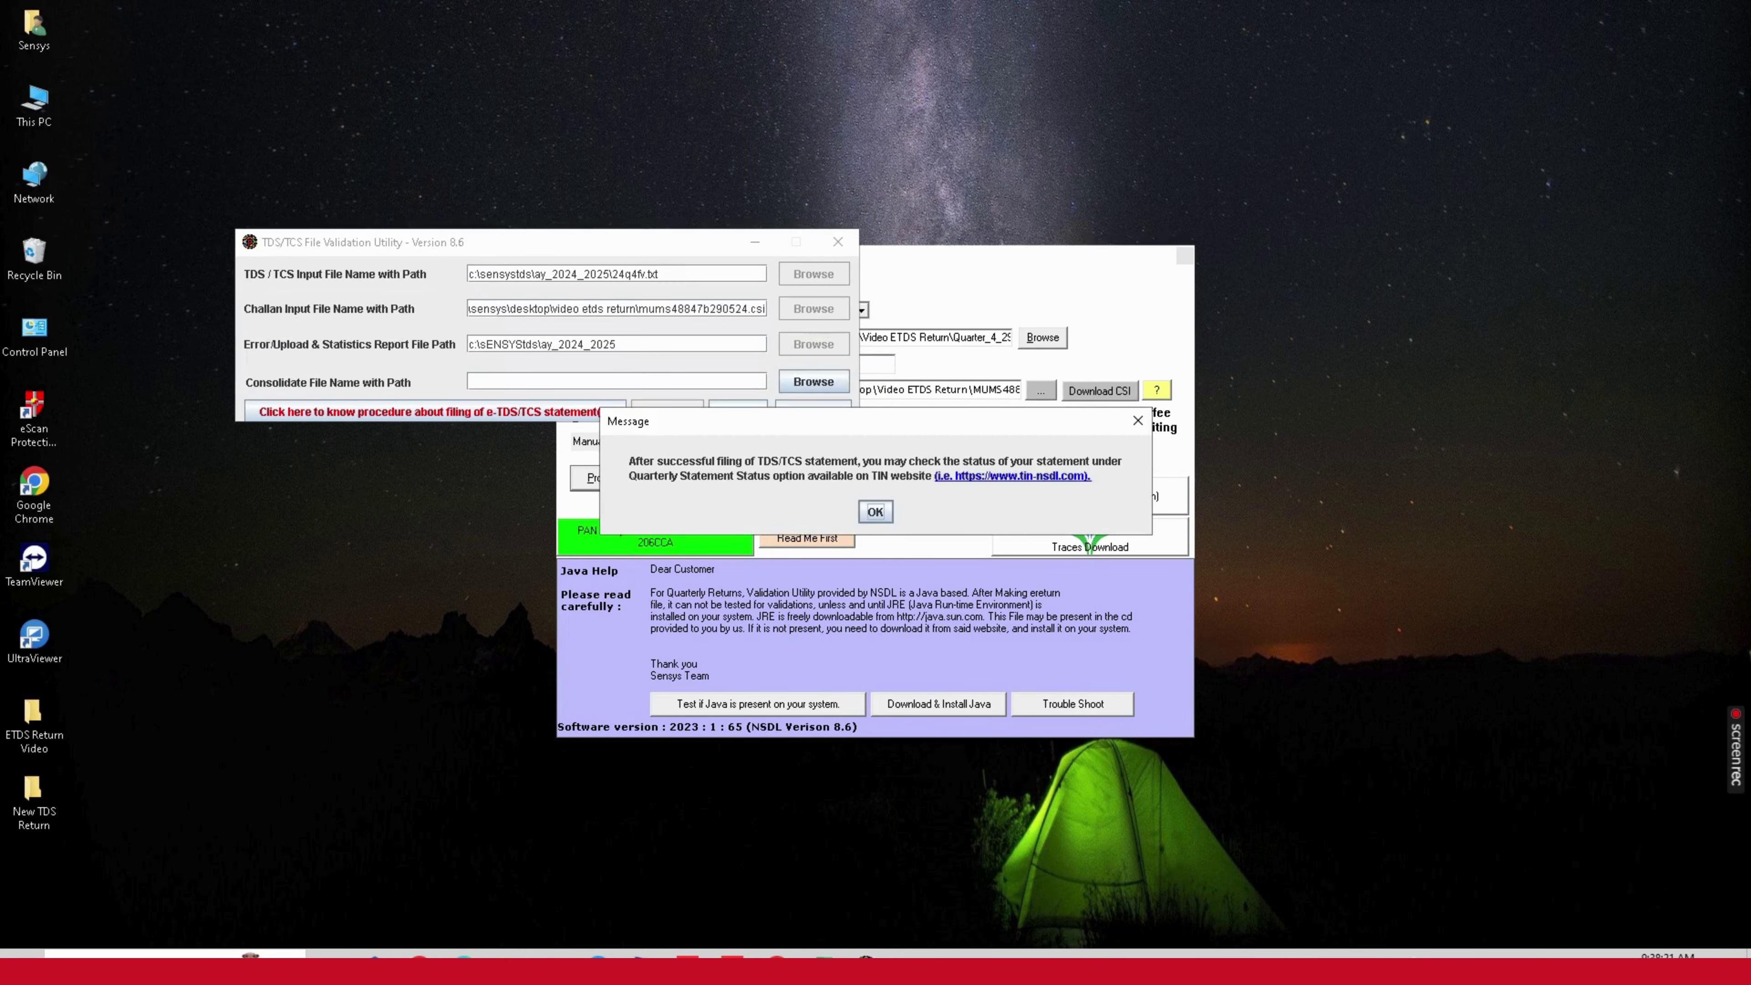
# Step: Examine the generated return files in C:\sENSYStds\ay_2024_2025, checking the folder path and the 24q4fv.fvu file
pyautogui.click(50, 421)
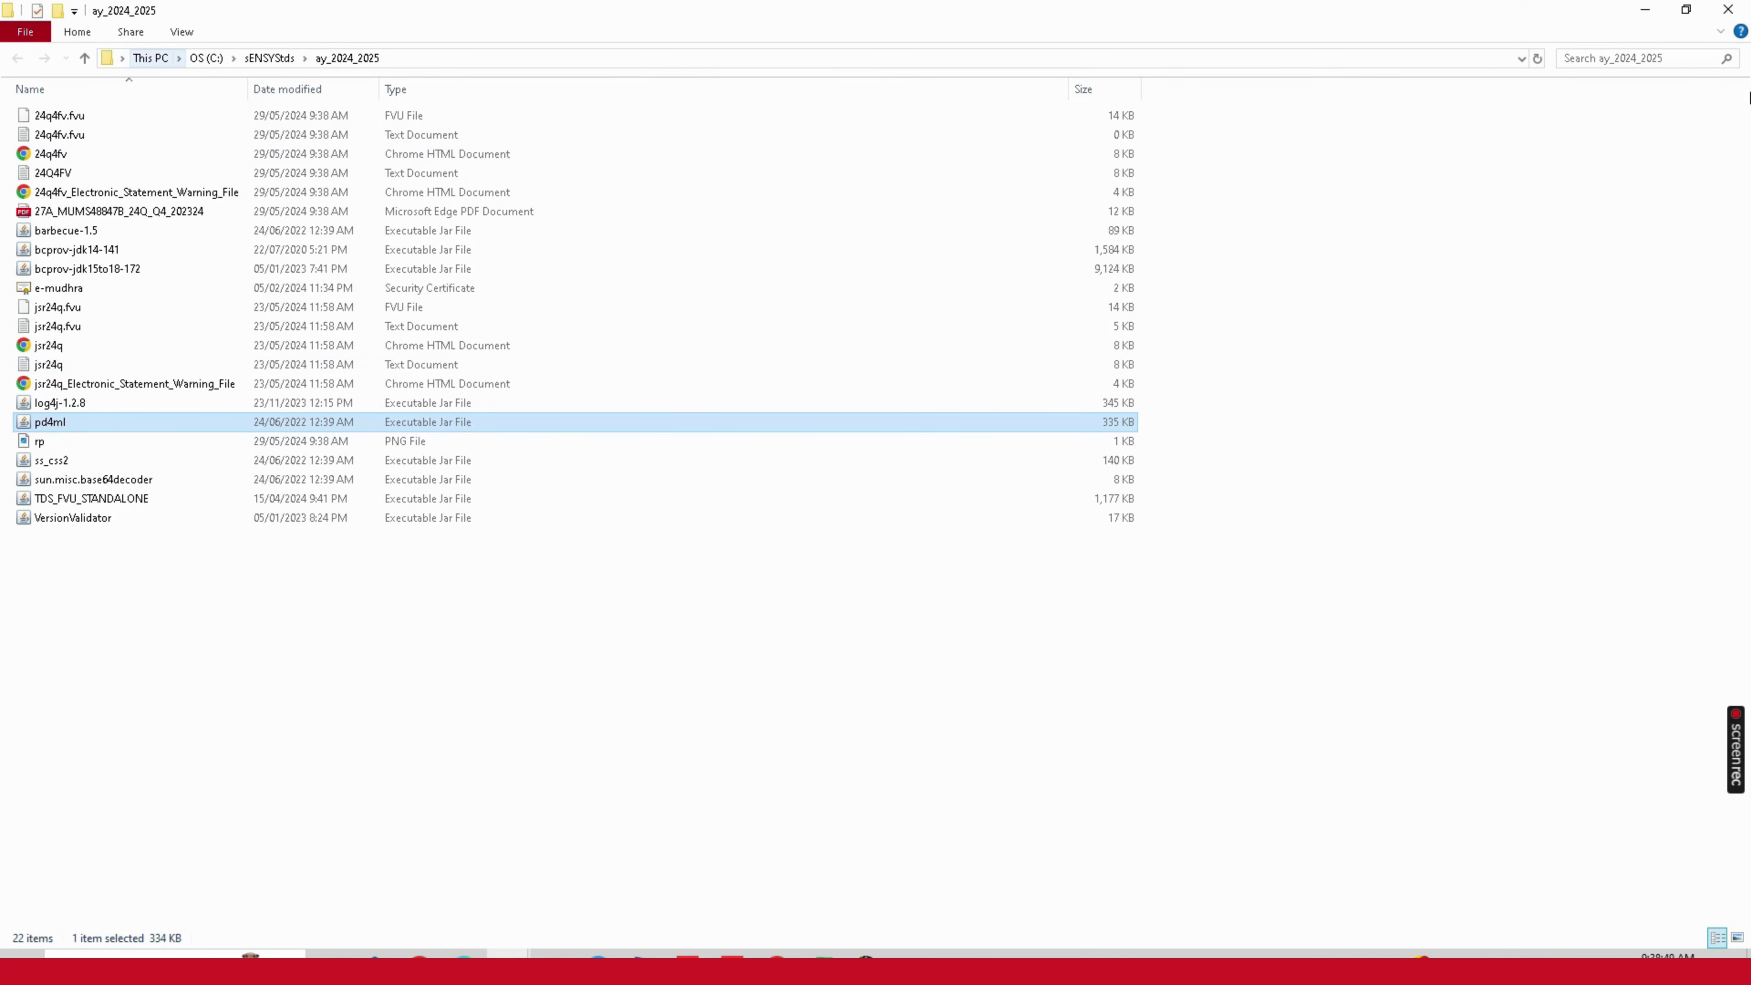
pyautogui.click(108, 59)
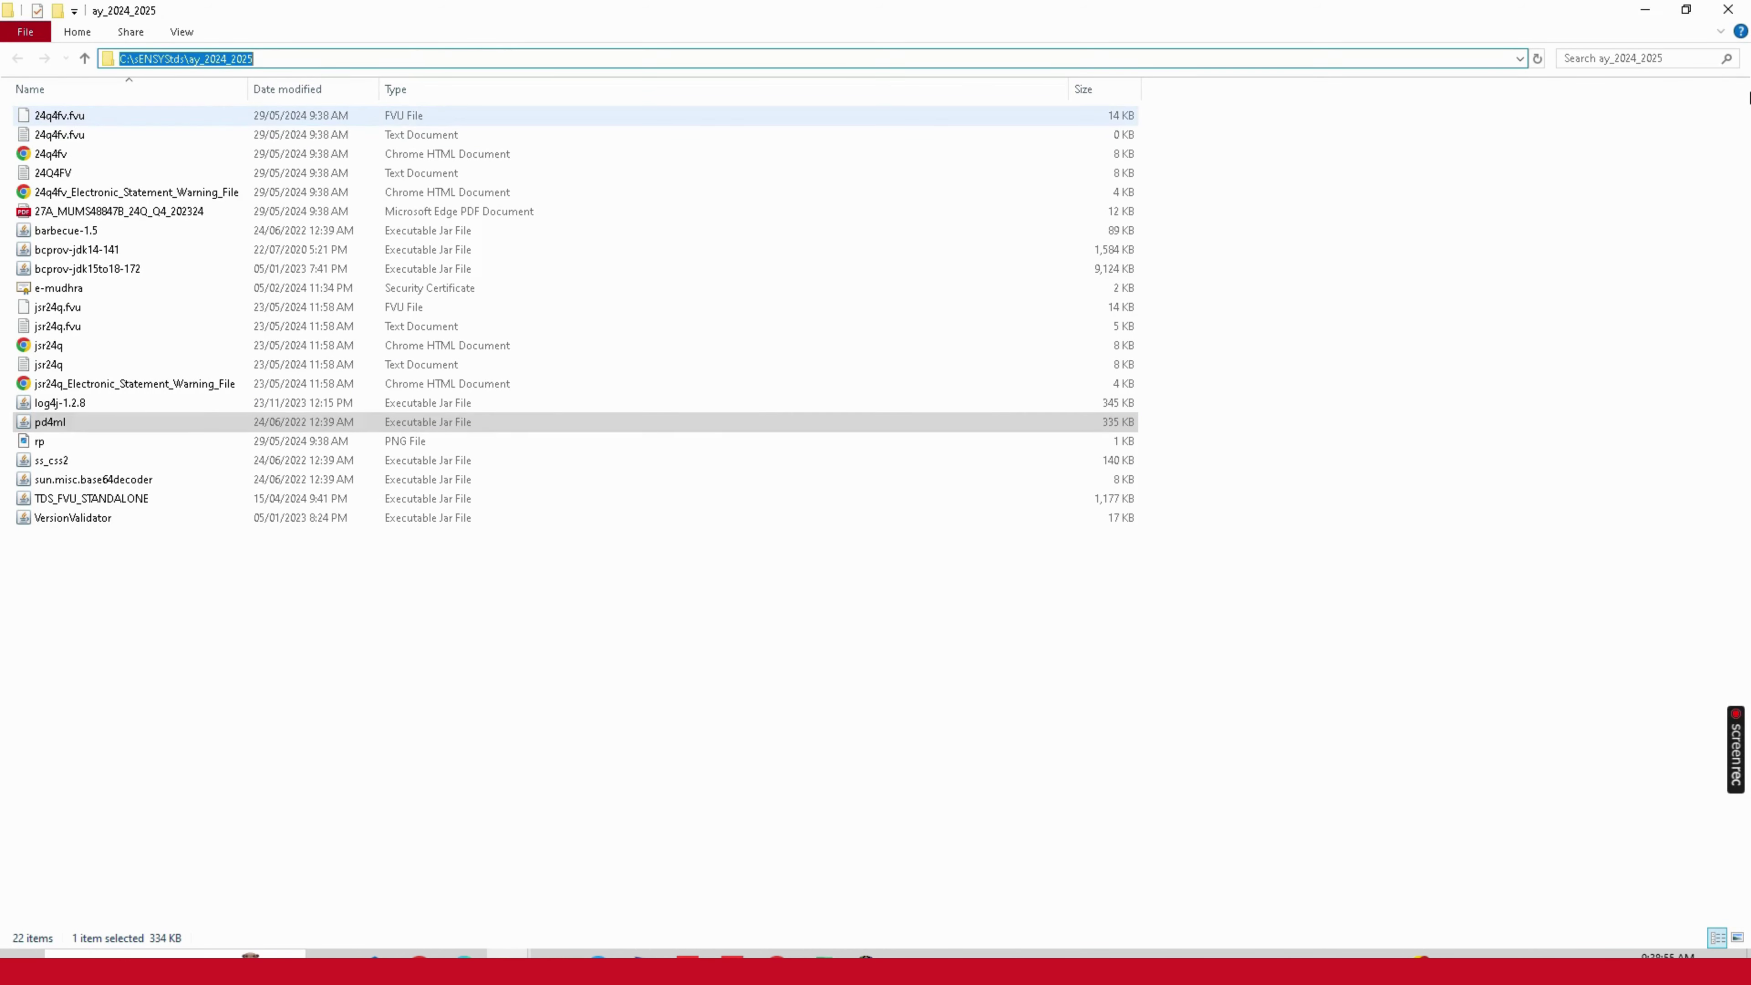
pyautogui.click(61, 116)
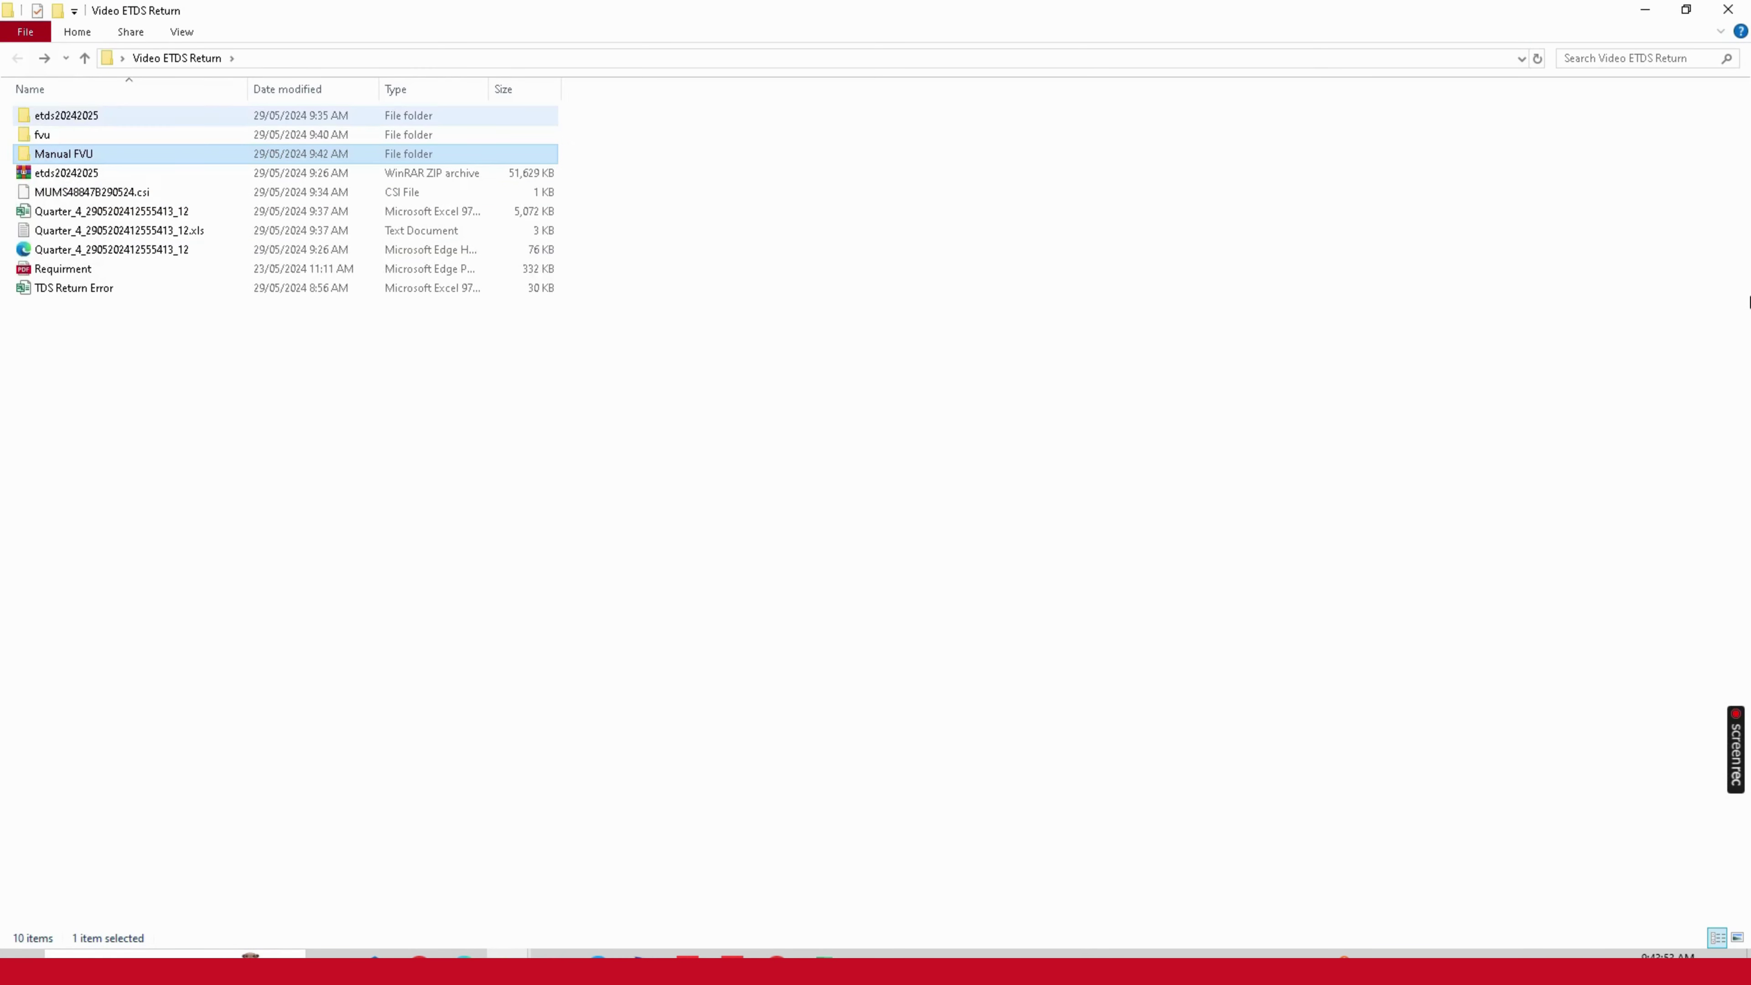
# Step: Launch the TDS_FVU_STANDALONE executable jar from the nested etds20242025 folder and move its window clear of the file list
pyautogui.click(66, 116)
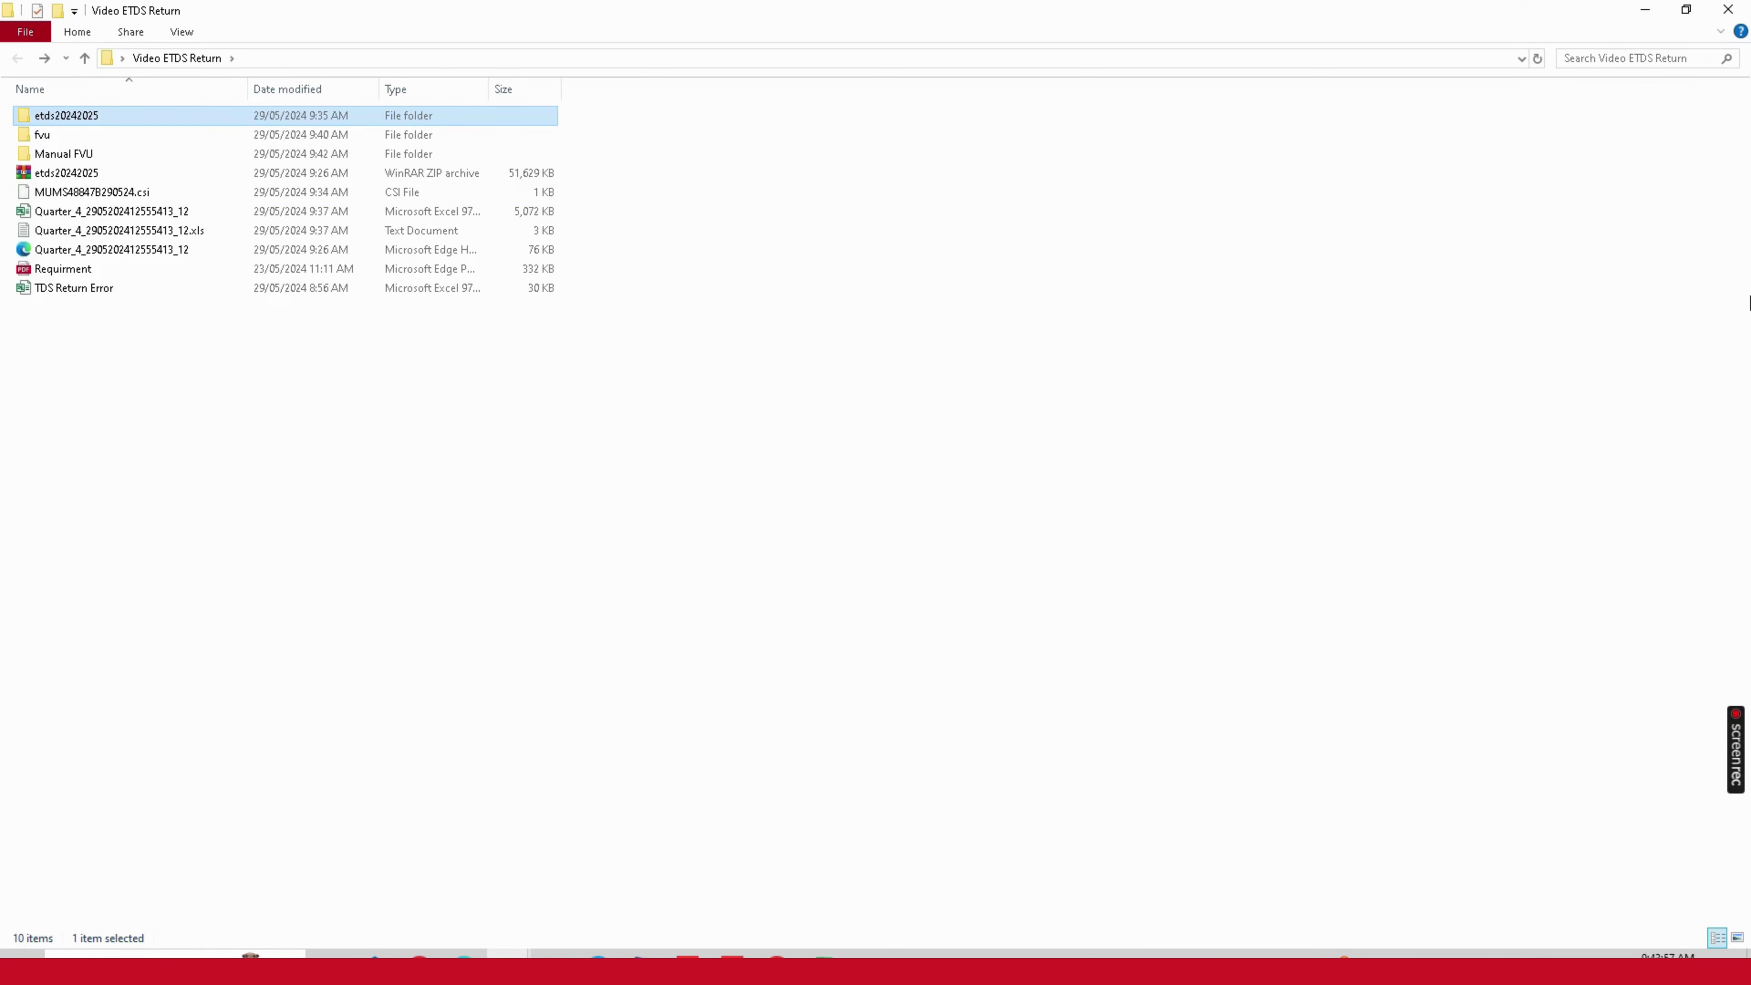
pyautogui.press('Return')
pyautogui.press('Return')
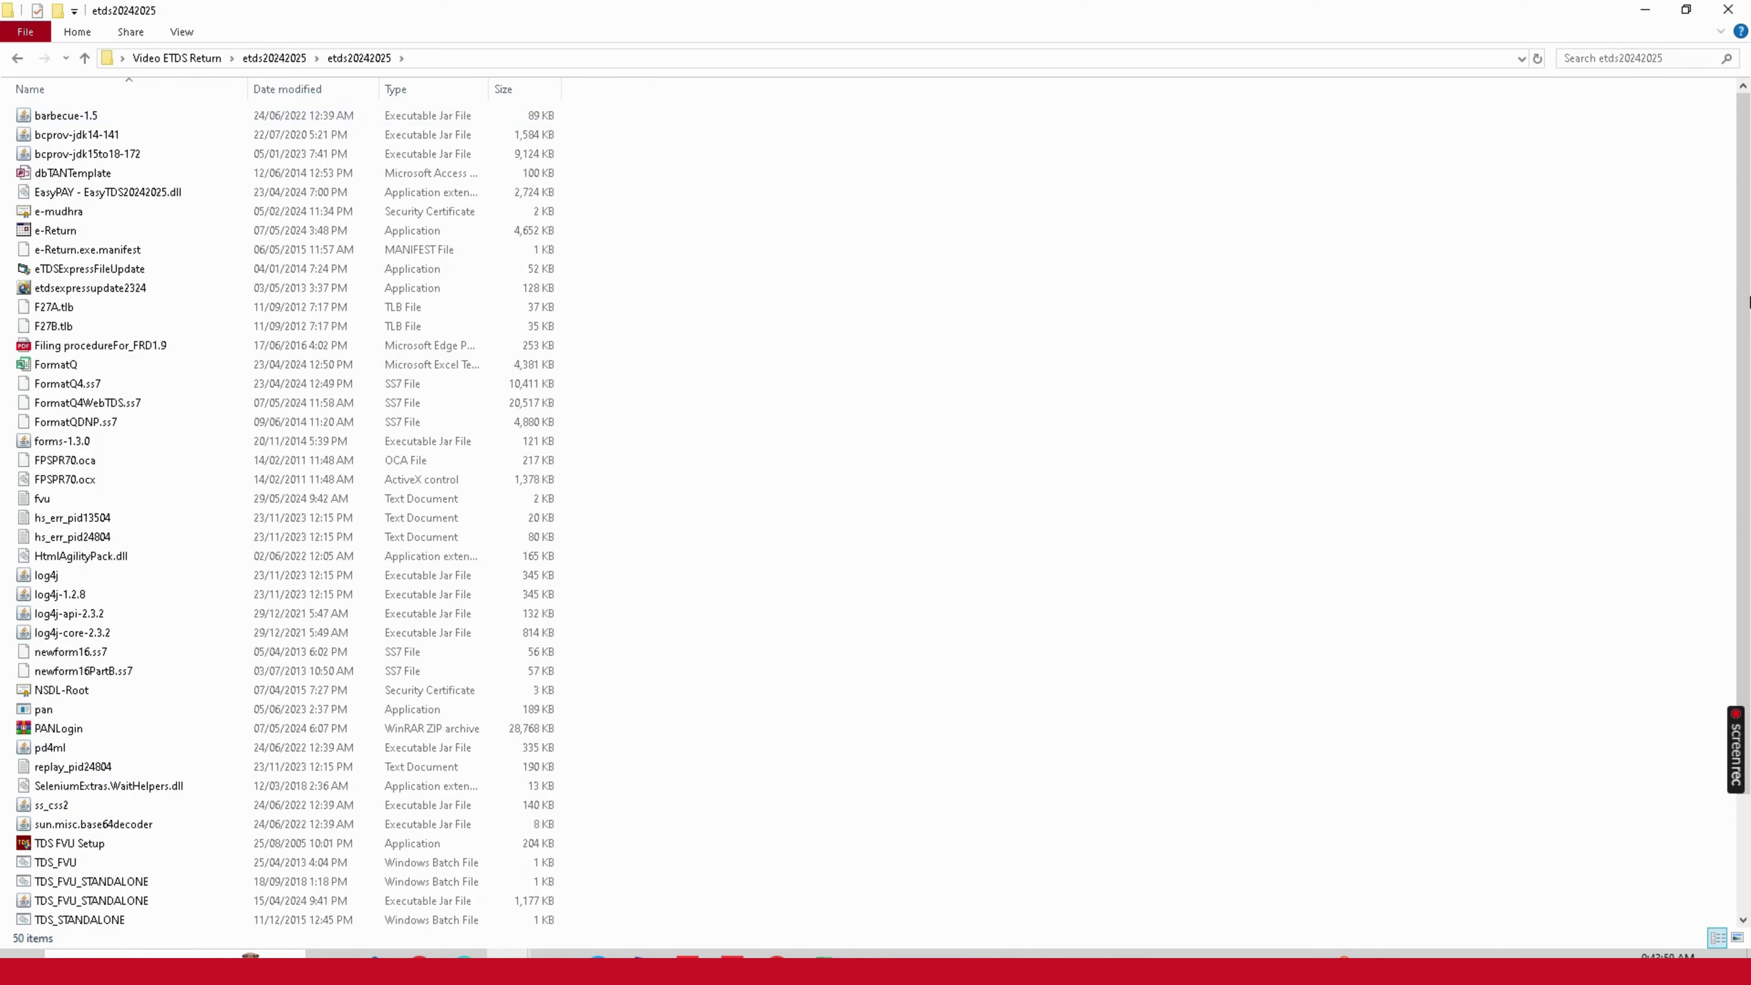
pyautogui.doubleClick(91, 900)
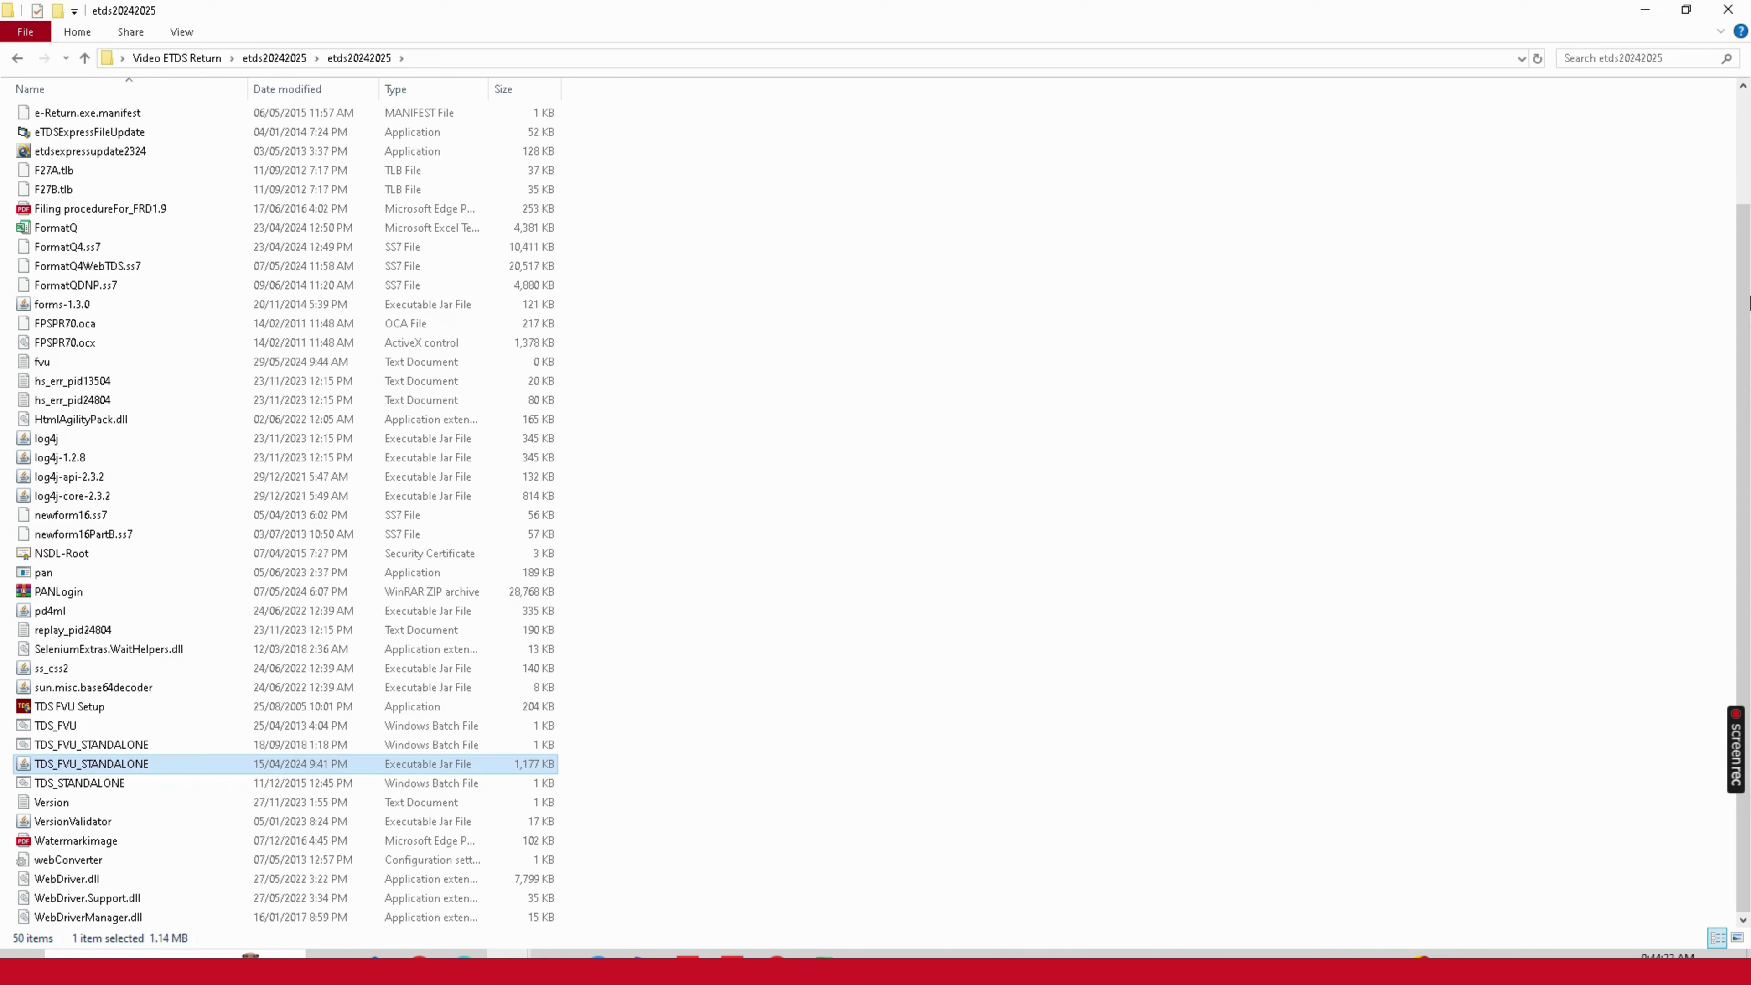
pyautogui.moveTo(546, 247); pyautogui.dragTo(885, 299)
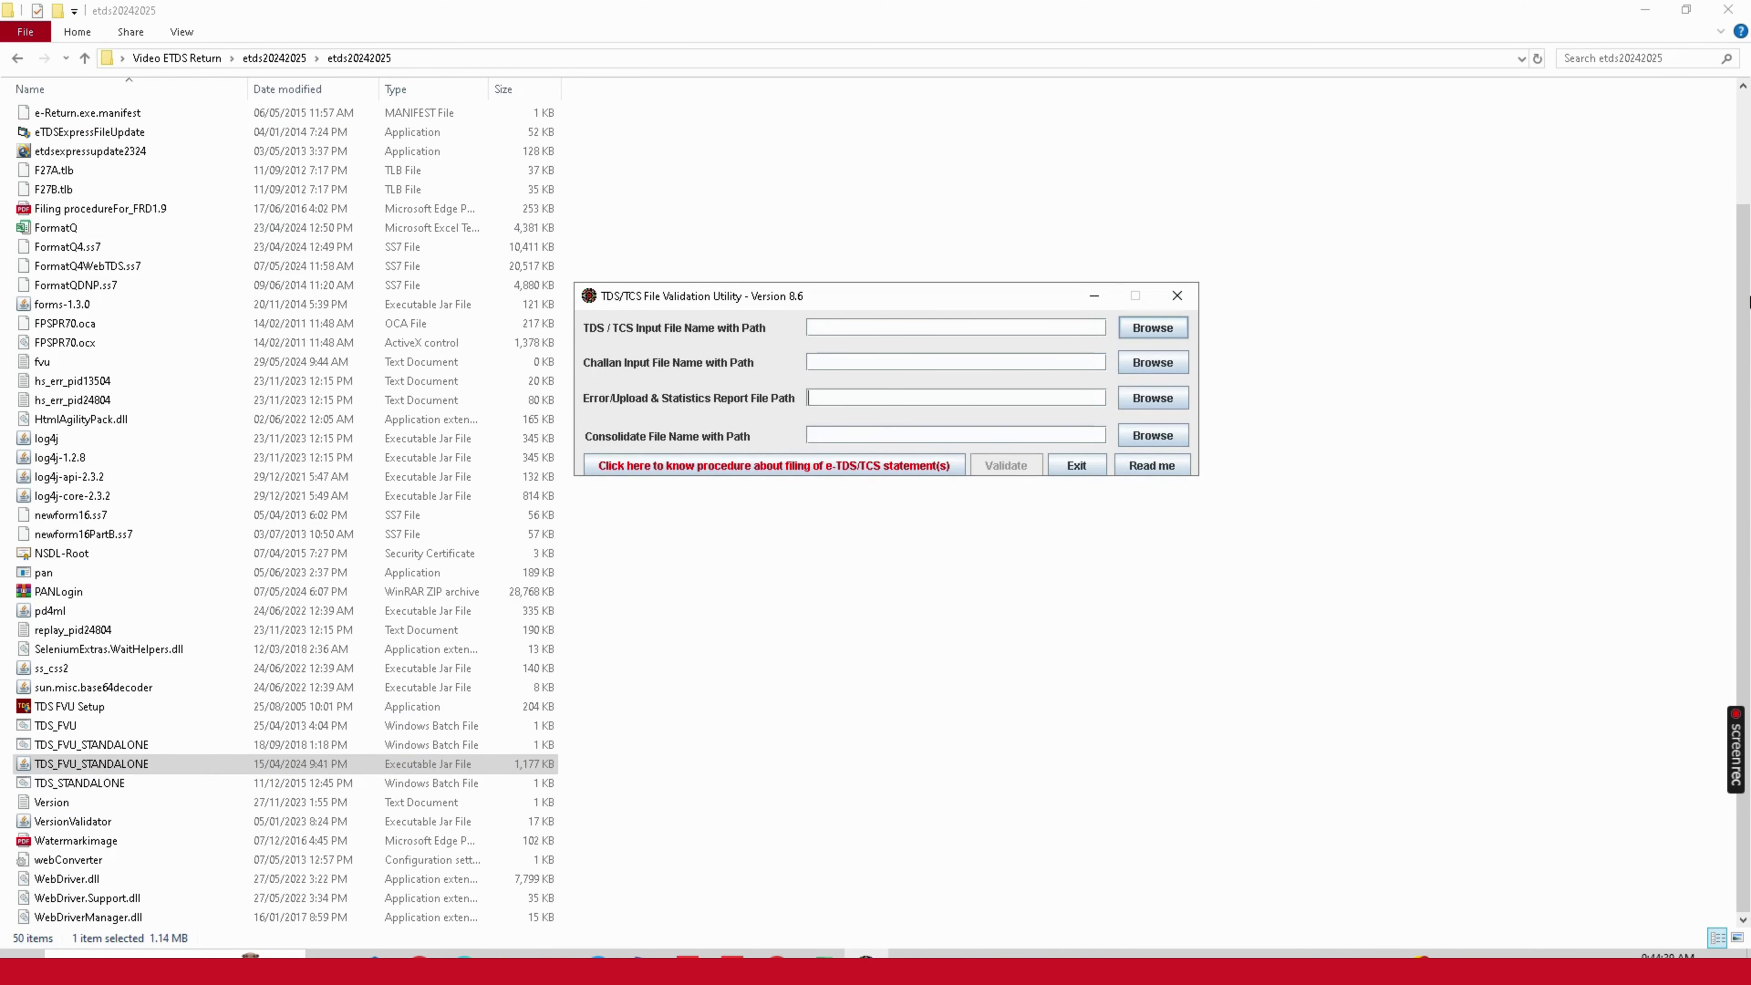
# Step: Load 24Q4FV.txt from the Manual FVU folder as the TDS/TCS input file and that folder's CSI file as the challan input
pyautogui.click(1150, 329)
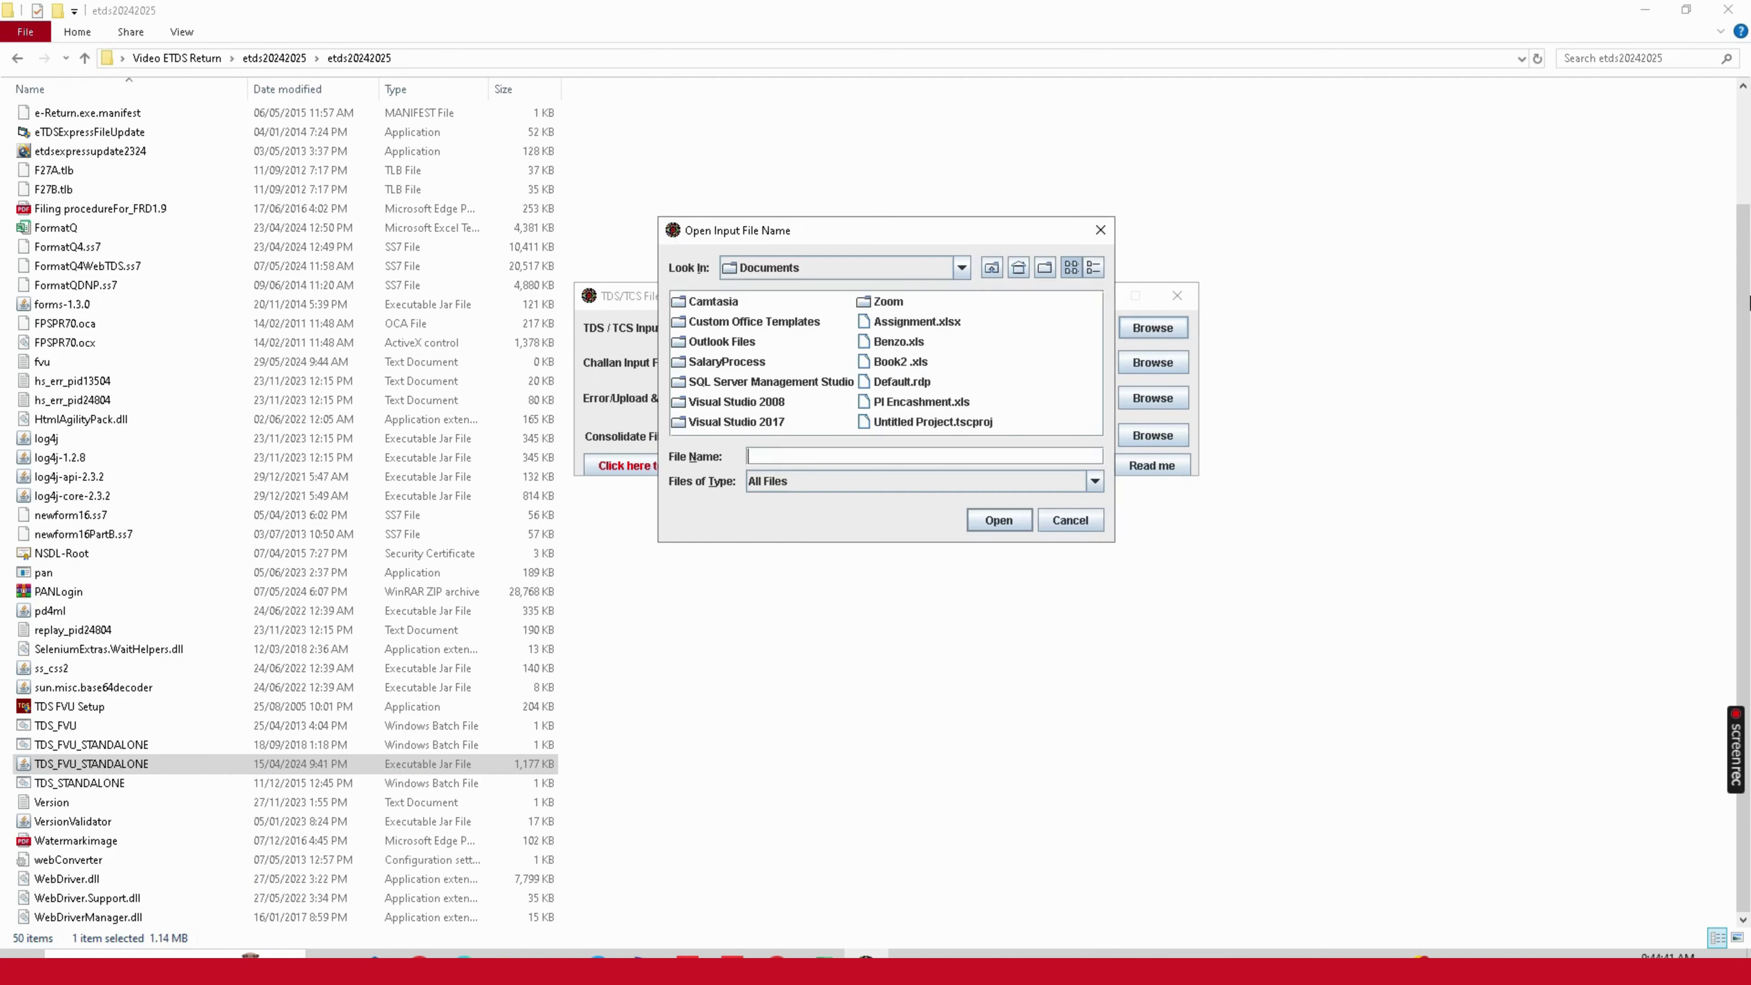
pyautogui.doubleClick(717, 301)
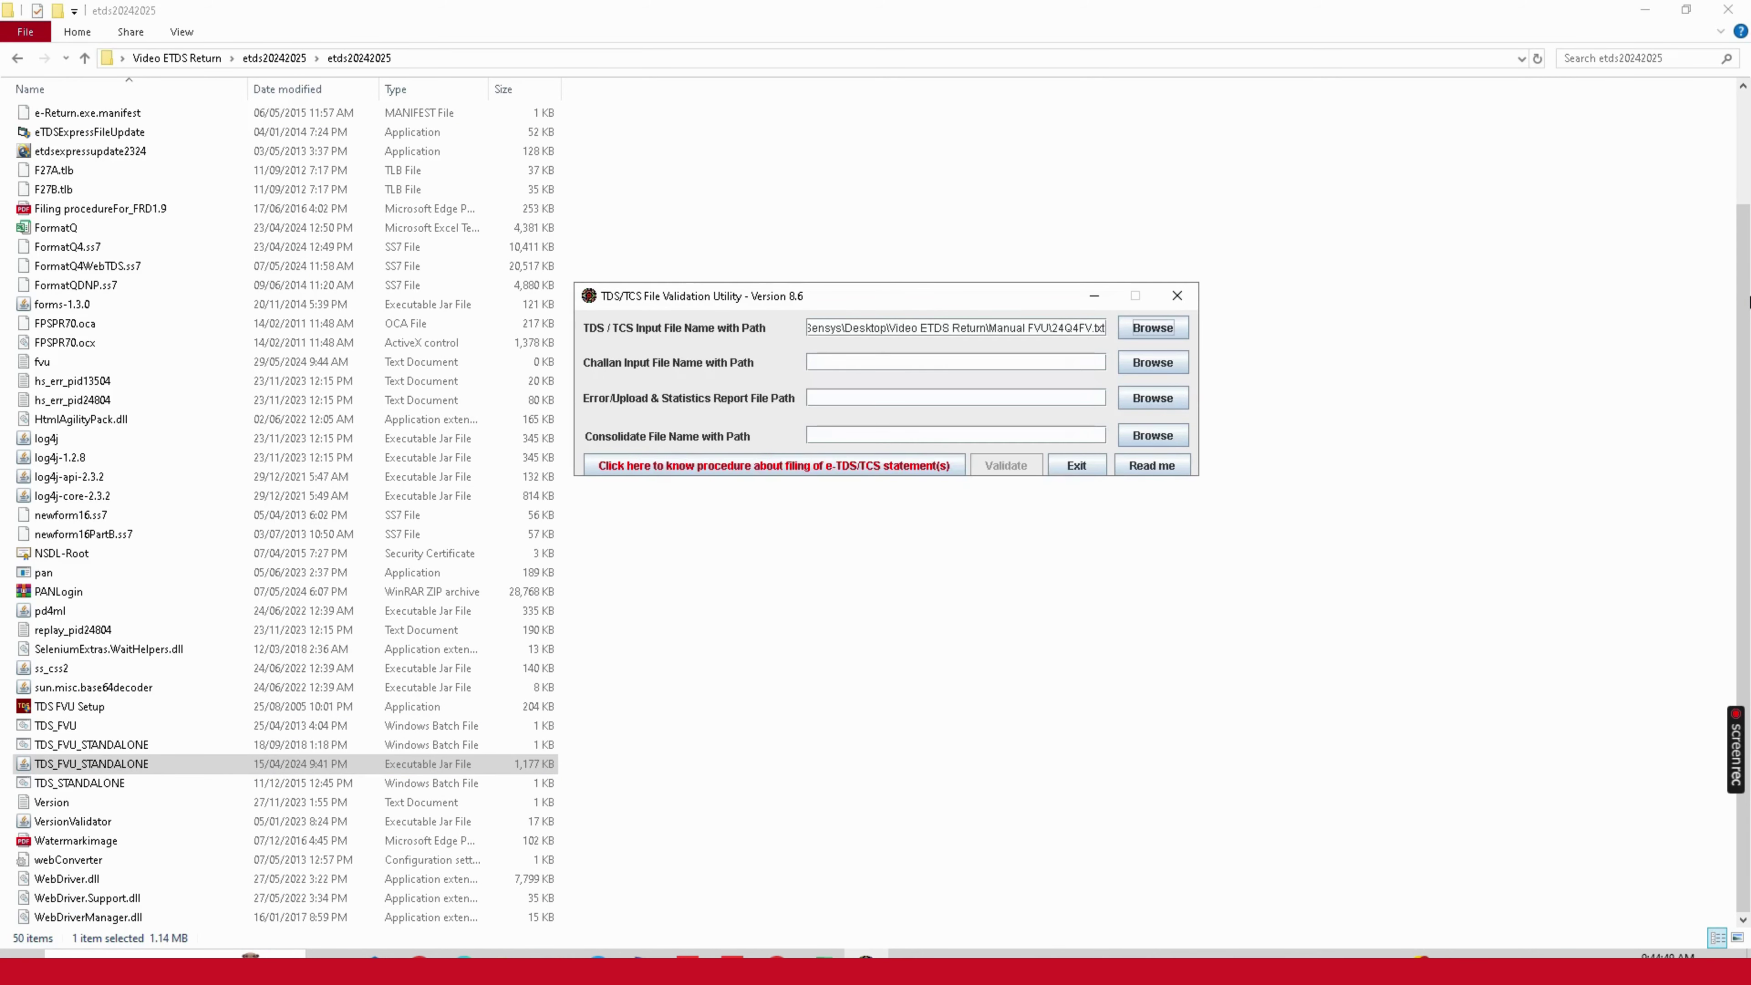
pyautogui.click(1153, 362)
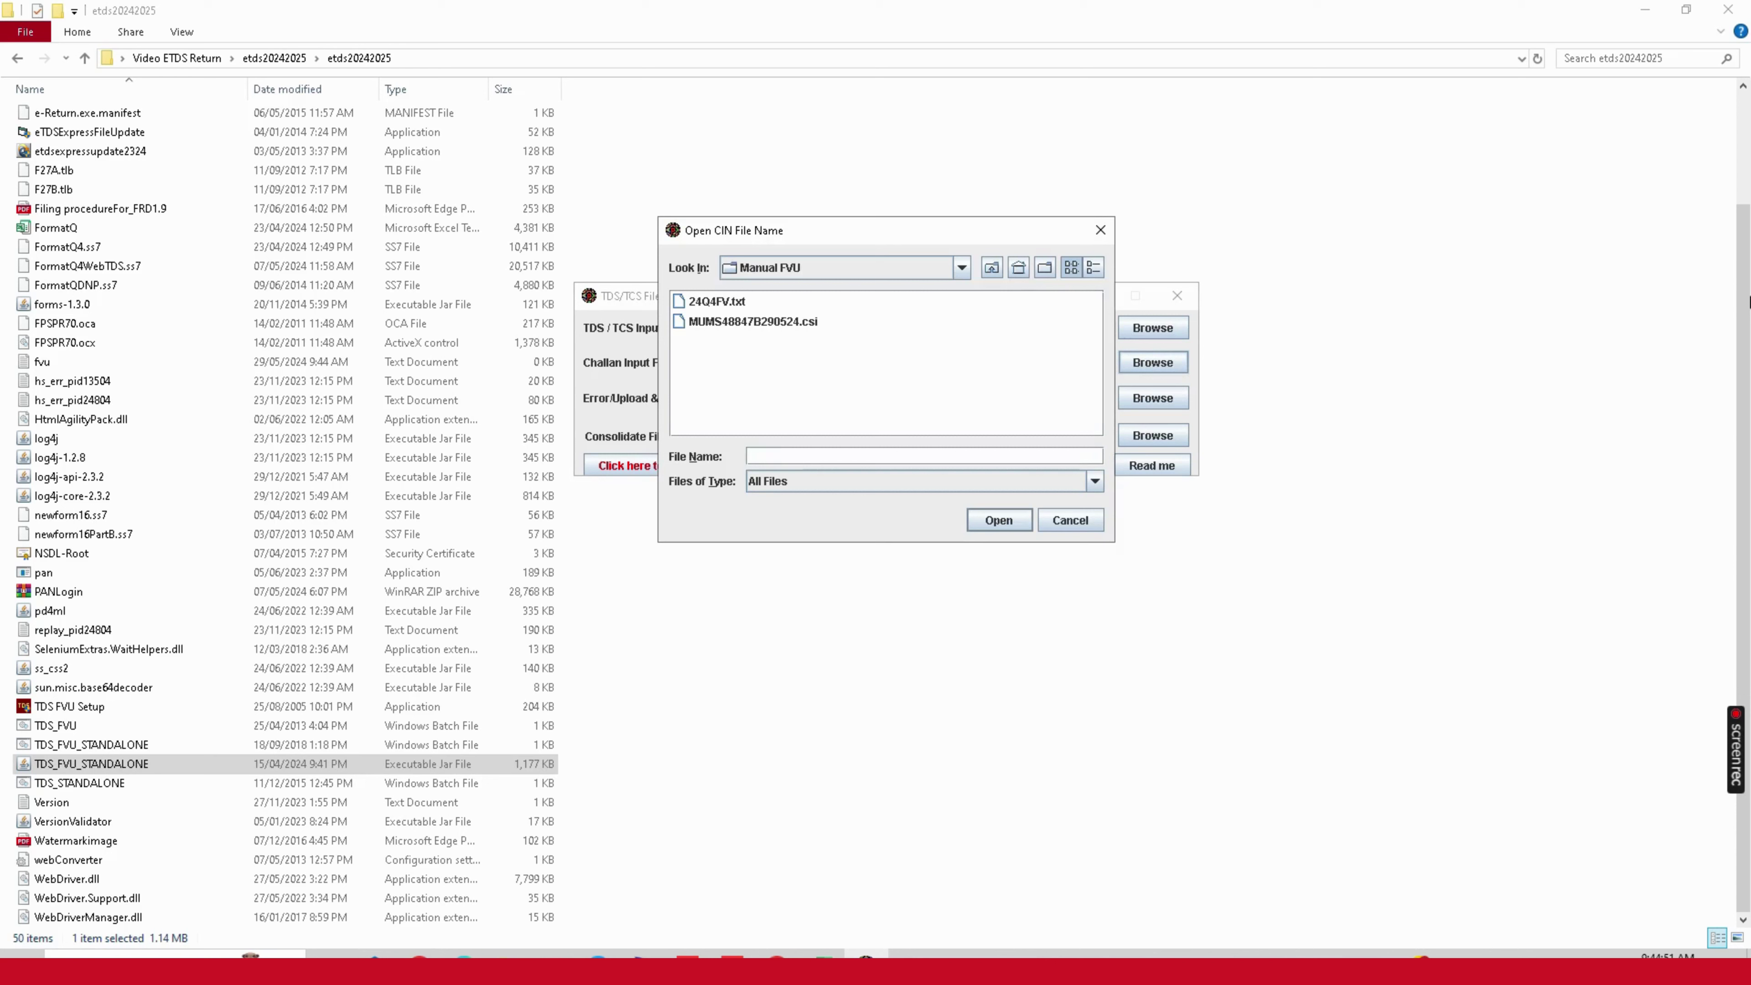
pyautogui.click(753, 321)
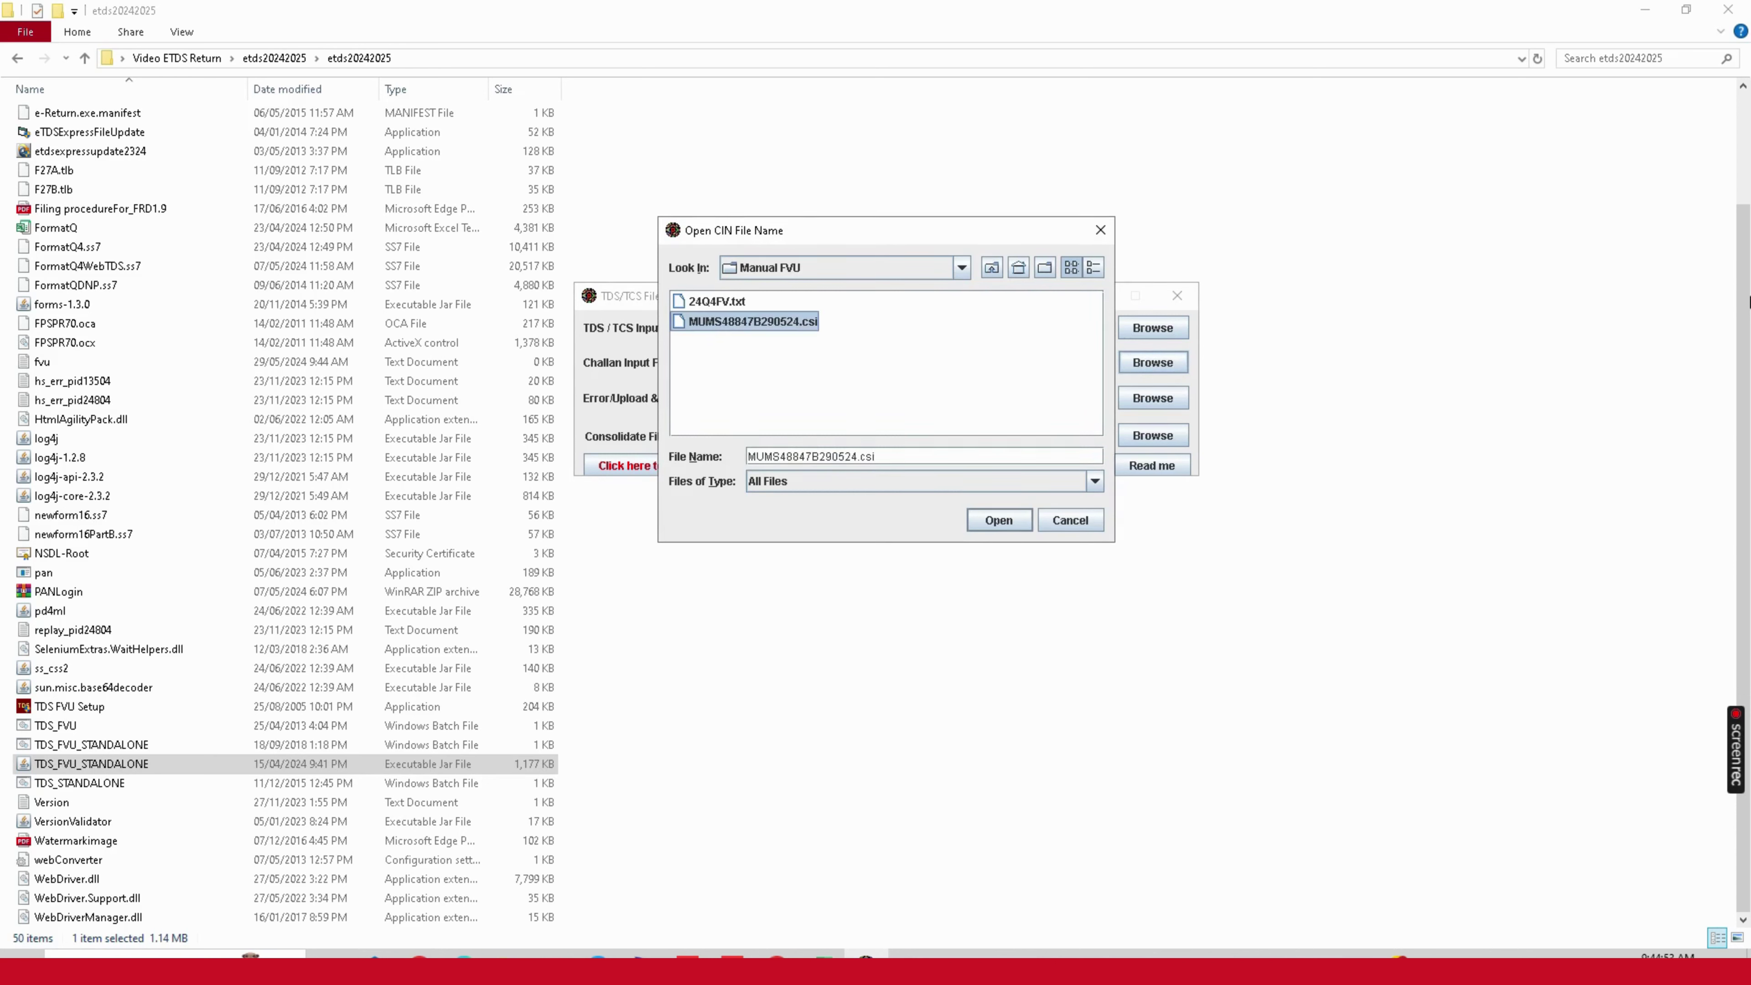
pyautogui.doubleClick(753, 322)
# Step: Set the Manual FVU folder as the error/upload and statistics report path and validate the return file
pyautogui.click(1152, 398)
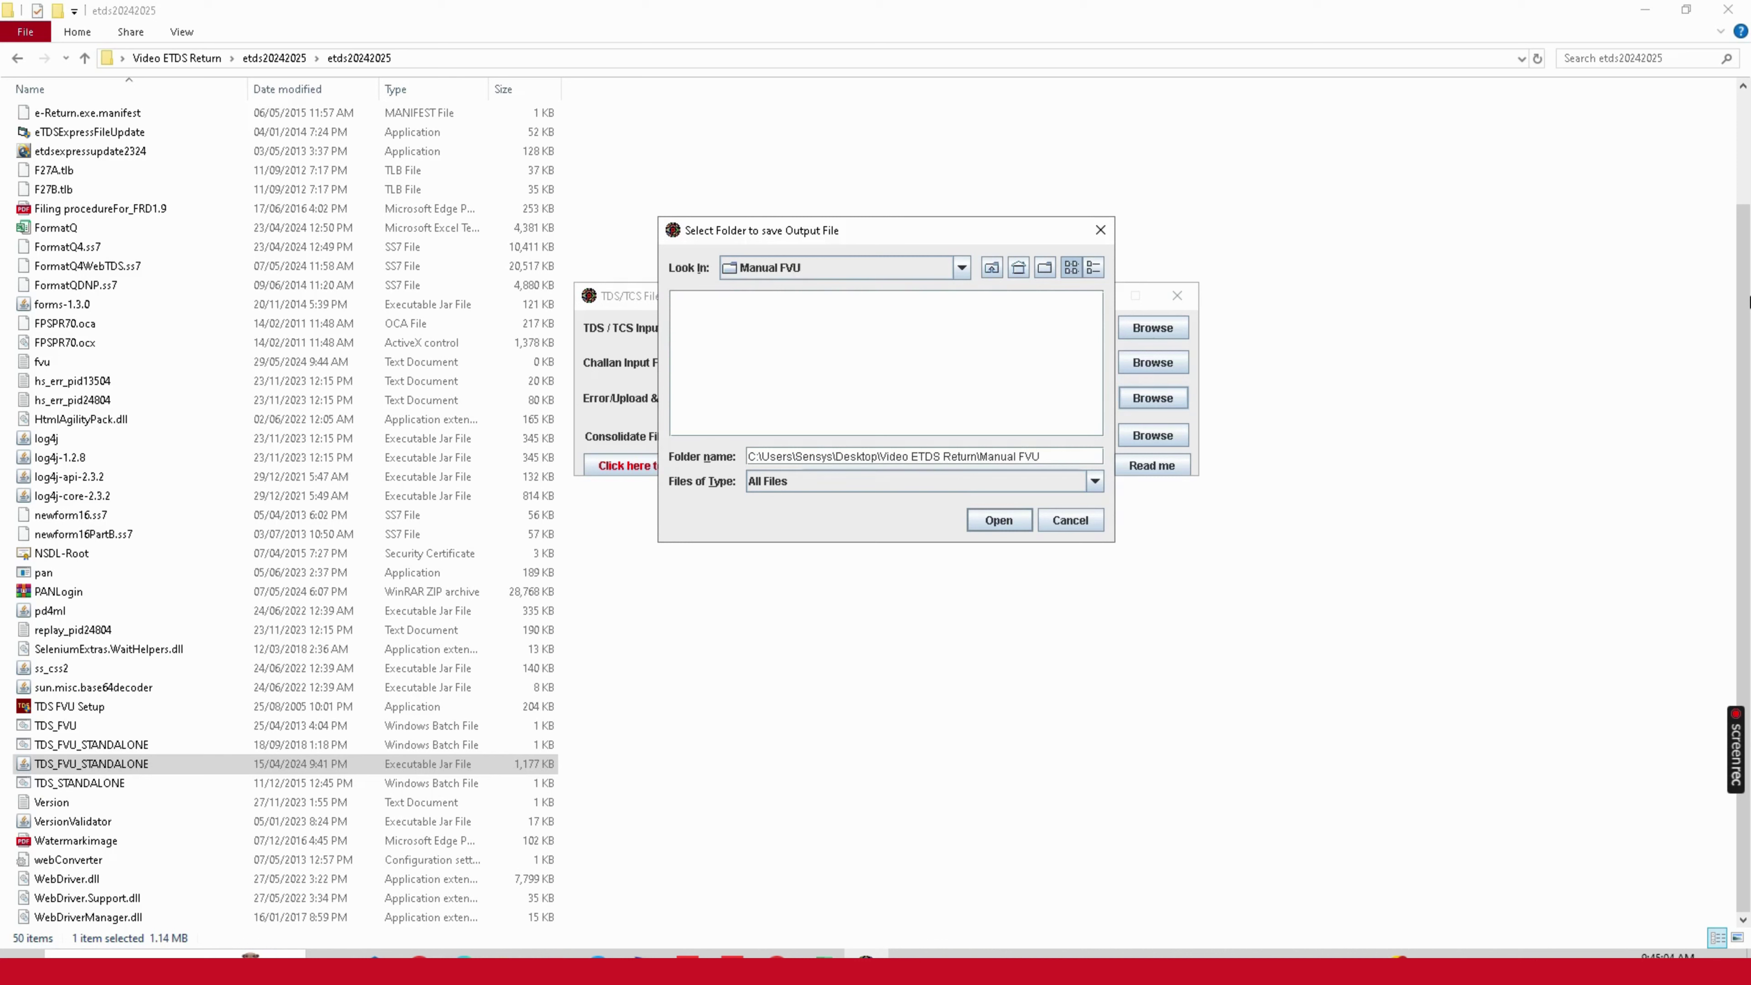
pyautogui.press('Return')
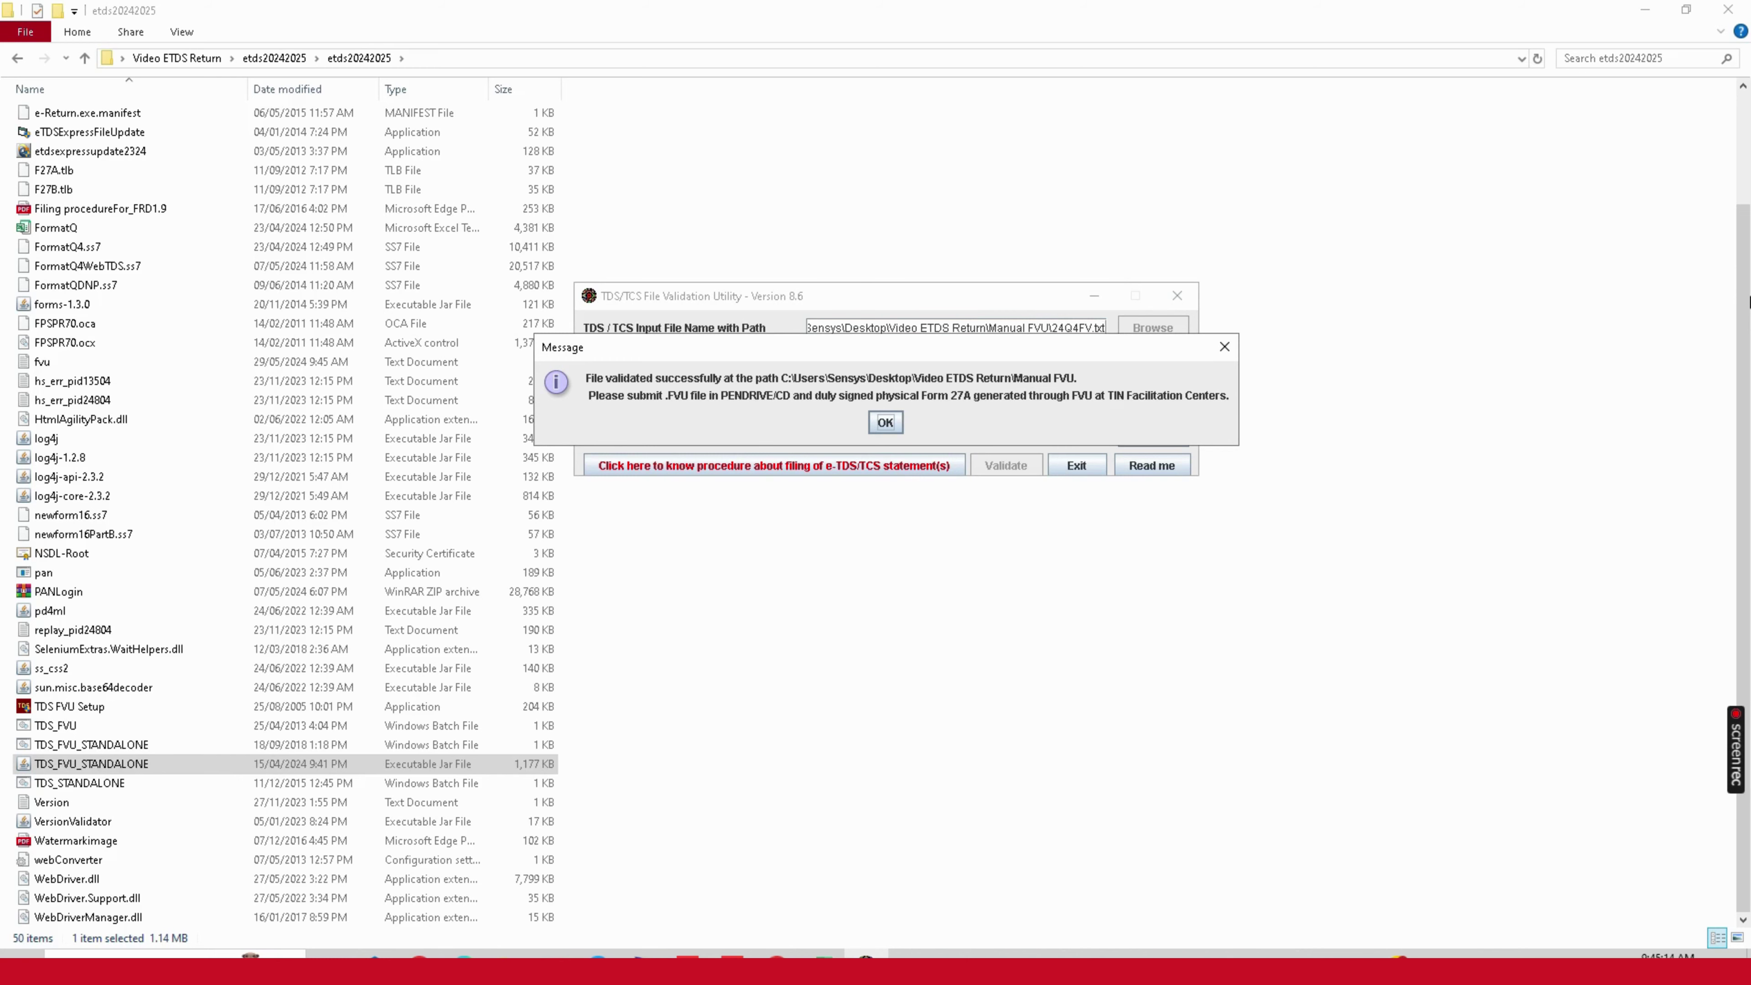
pyautogui.press('Return')
pyautogui.press('Return')
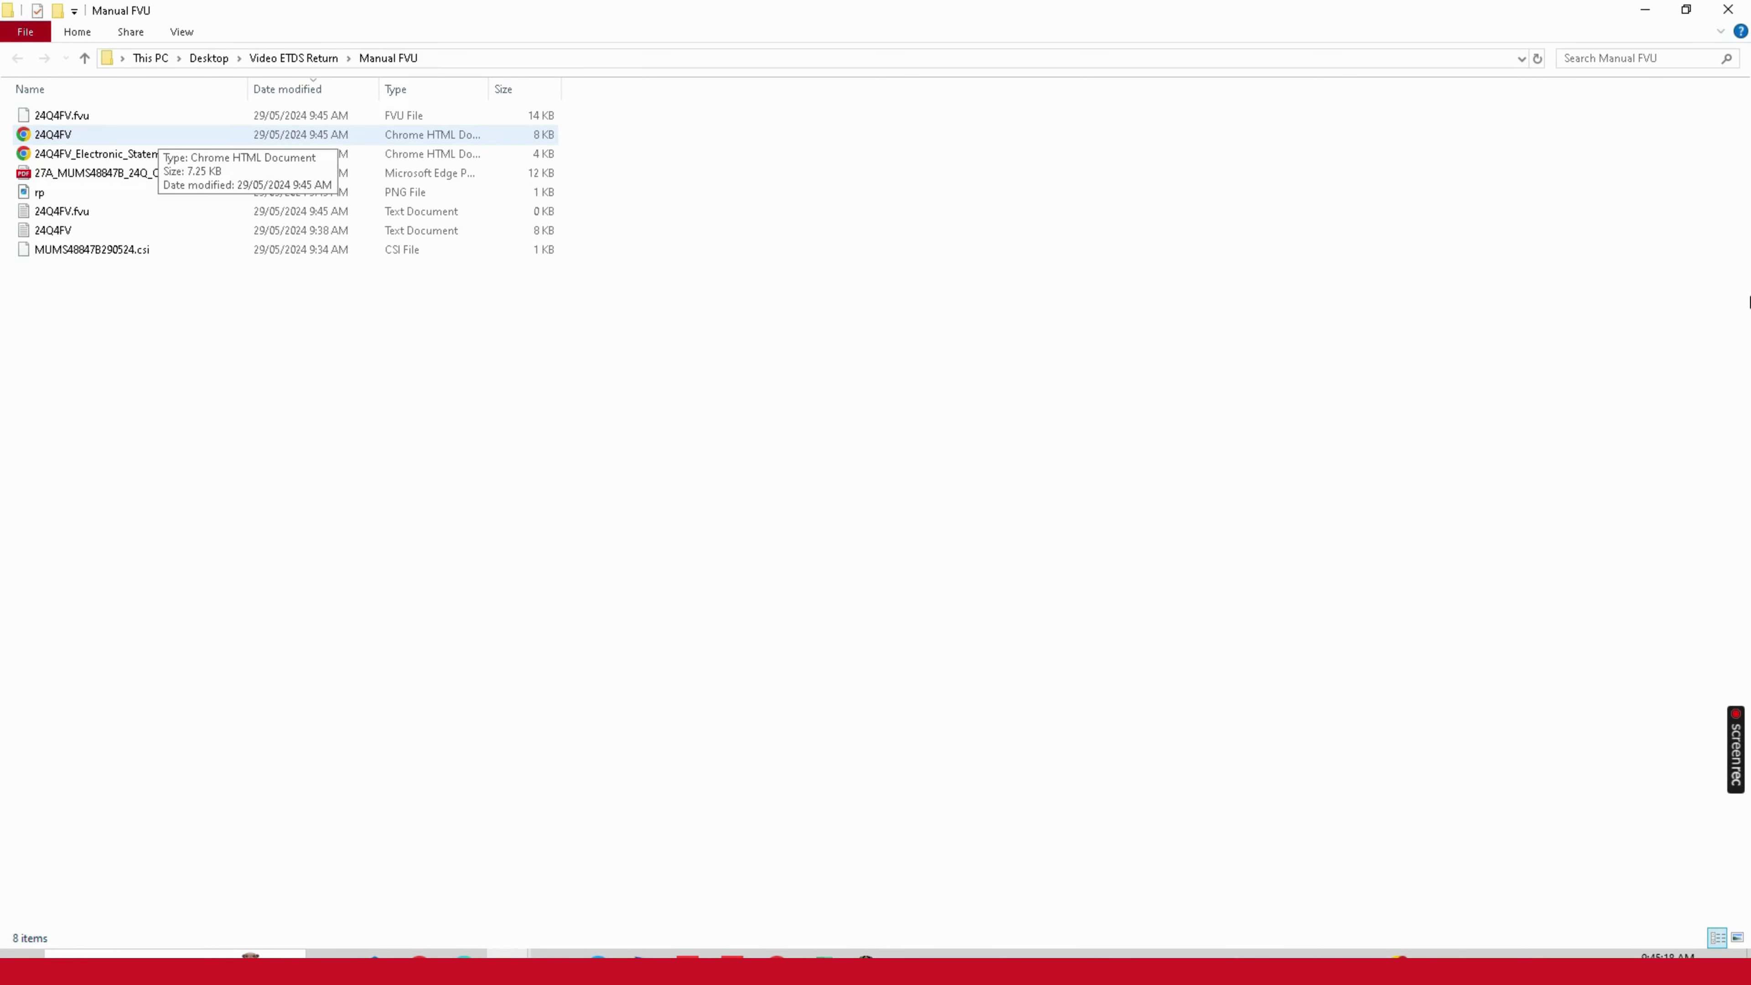
# Step: Check the generated 24Q4FV.fvu file and the Form 27A PDF in the Manual FVU folder
pyautogui.click(152, 116)
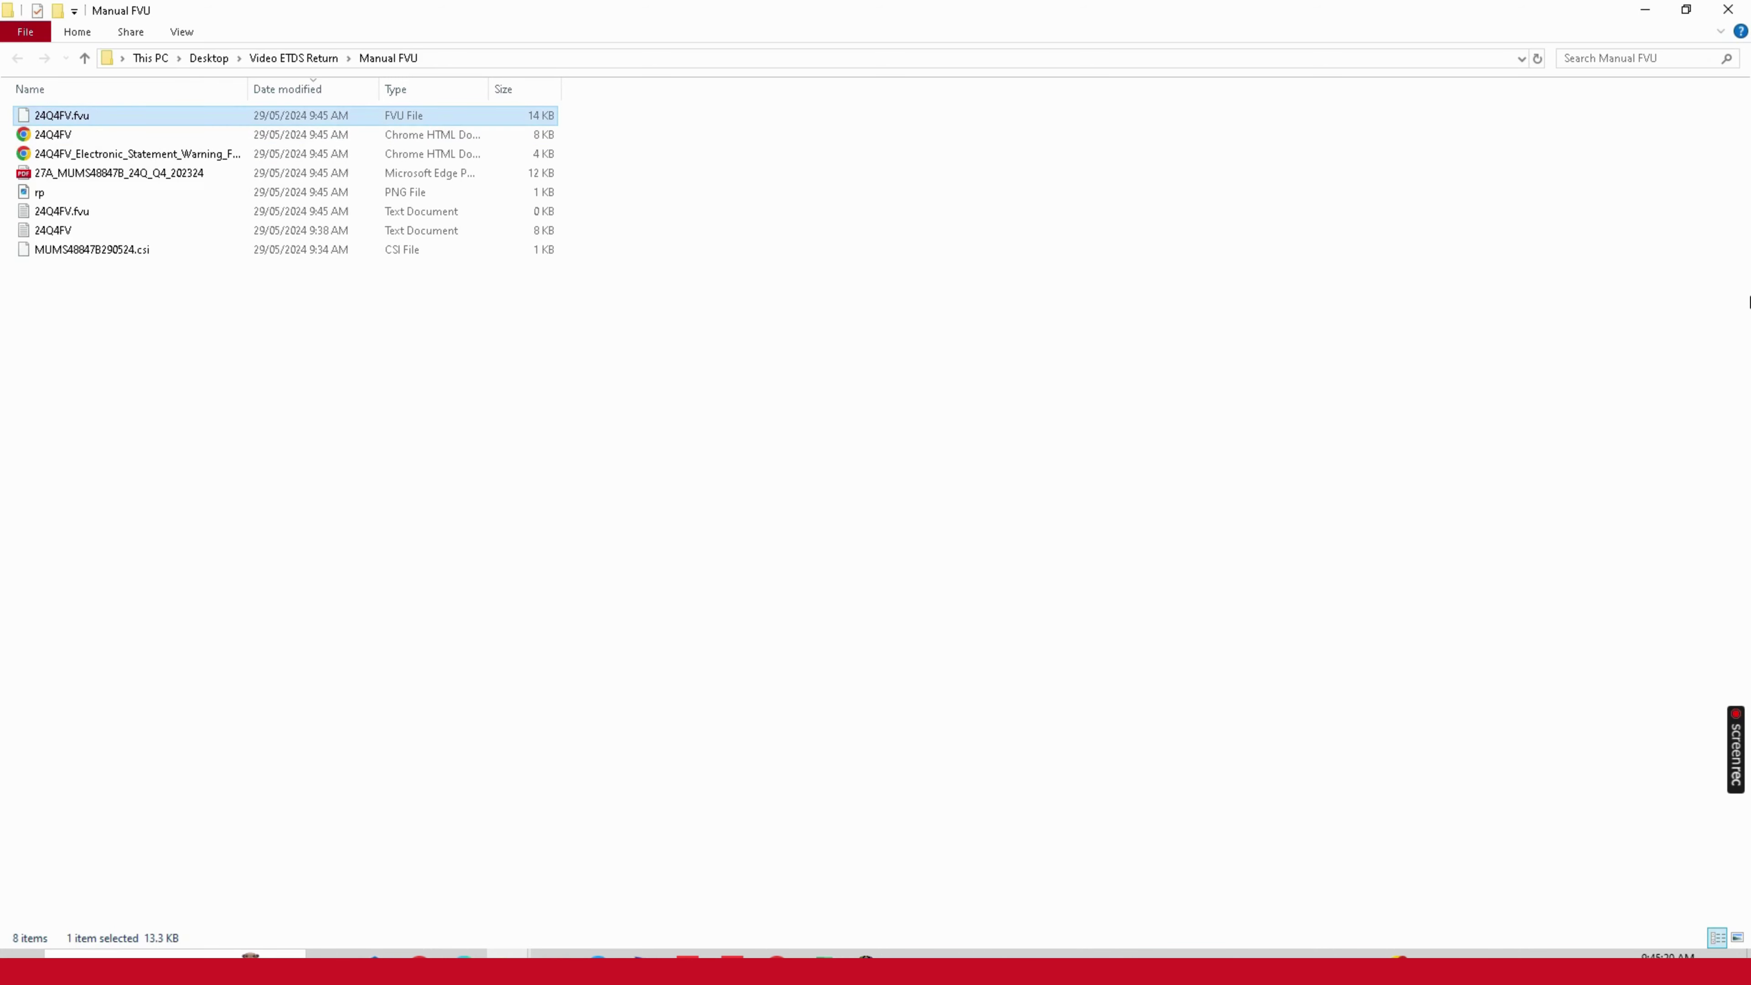
pyautogui.click(138, 174)
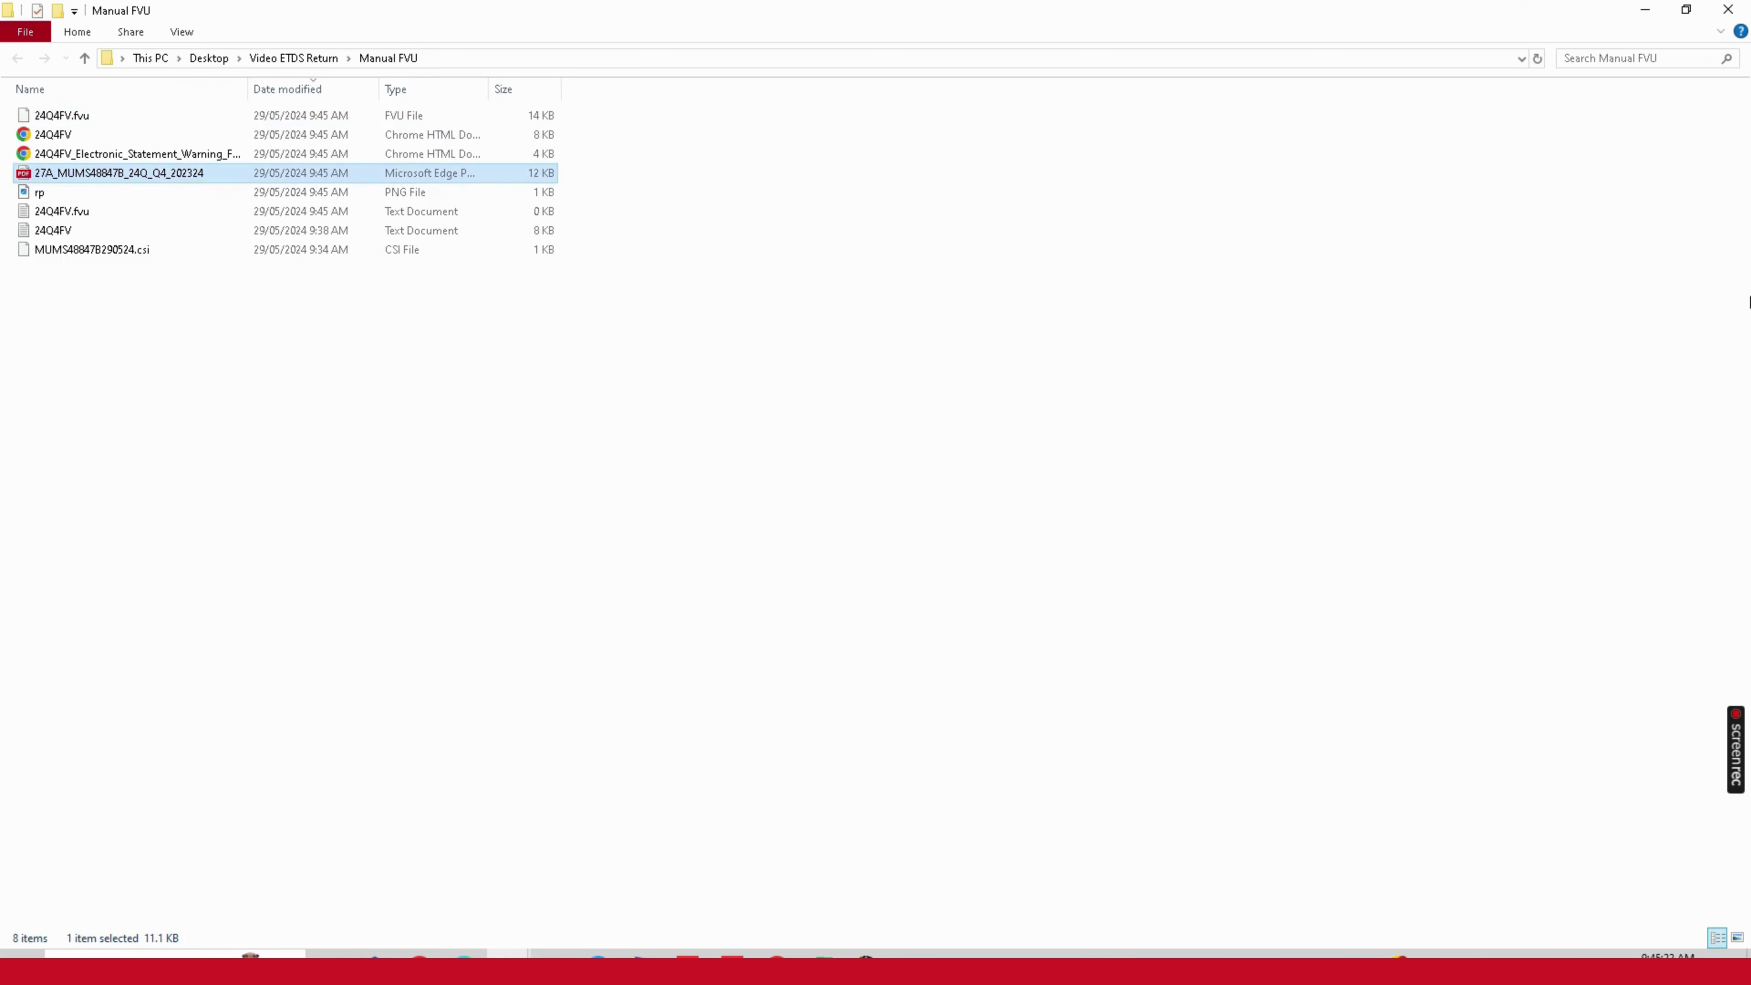